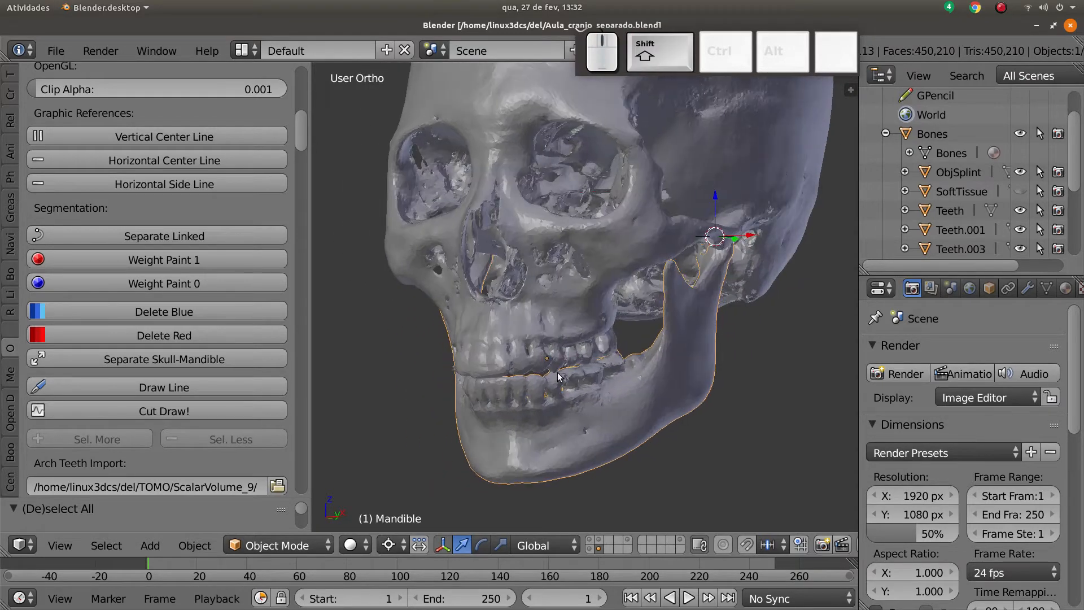
# - Move the separated skull object to layer 3
pyautogui.rightClick(552, 361)
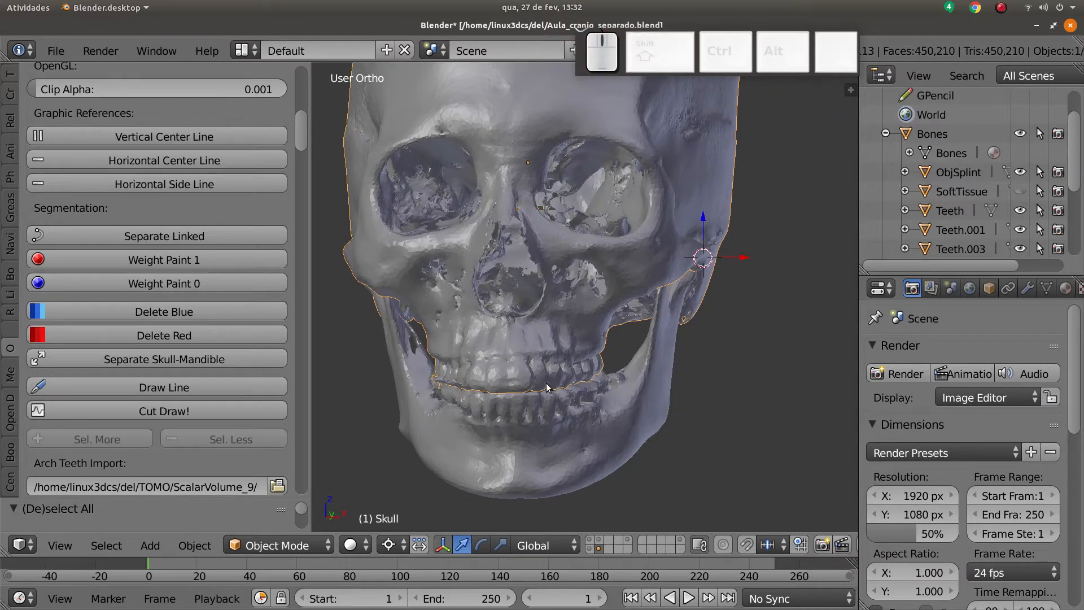
pyautogui.press('m')
pyautogui.click(725, 409)
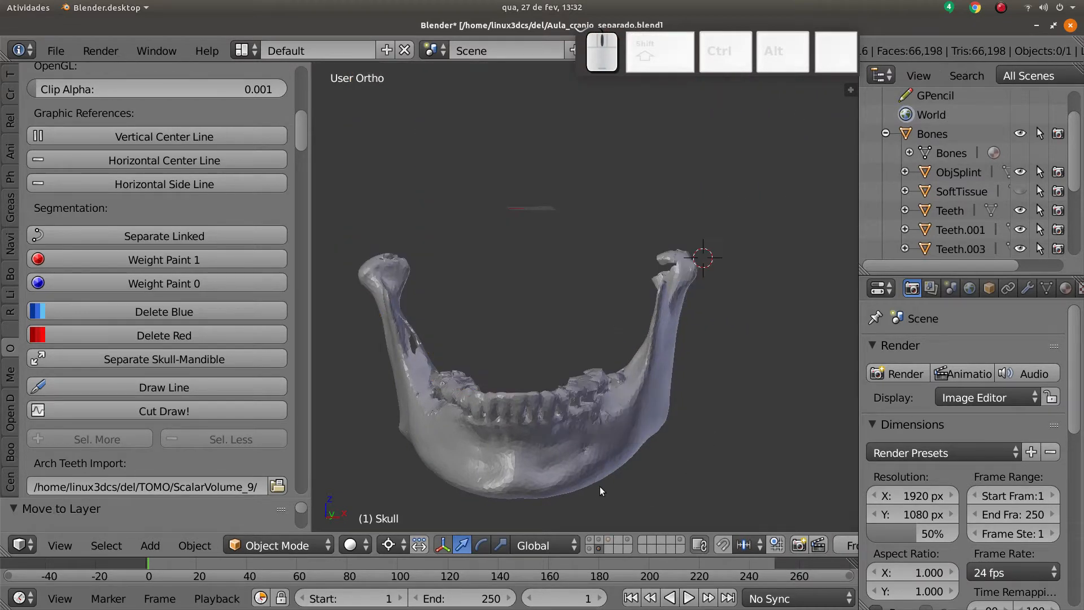
# - Move the mandible object to layer 13 and check the mandible and skull layers one after the other
pyautogui.rightClick(592, 458)
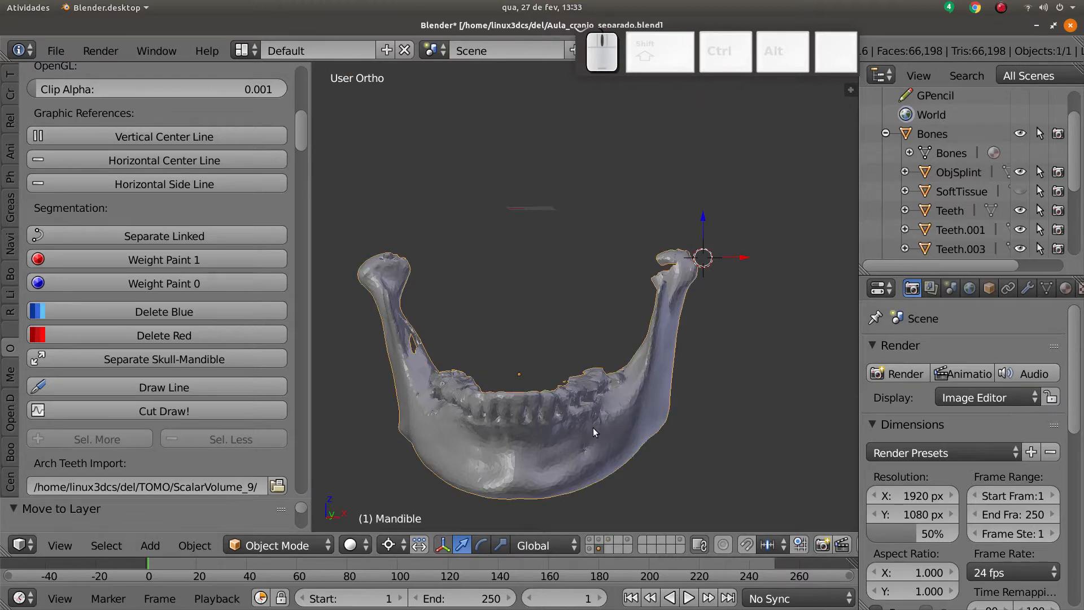
pyautogui.press('m')
pyautogui.click(776, 472)
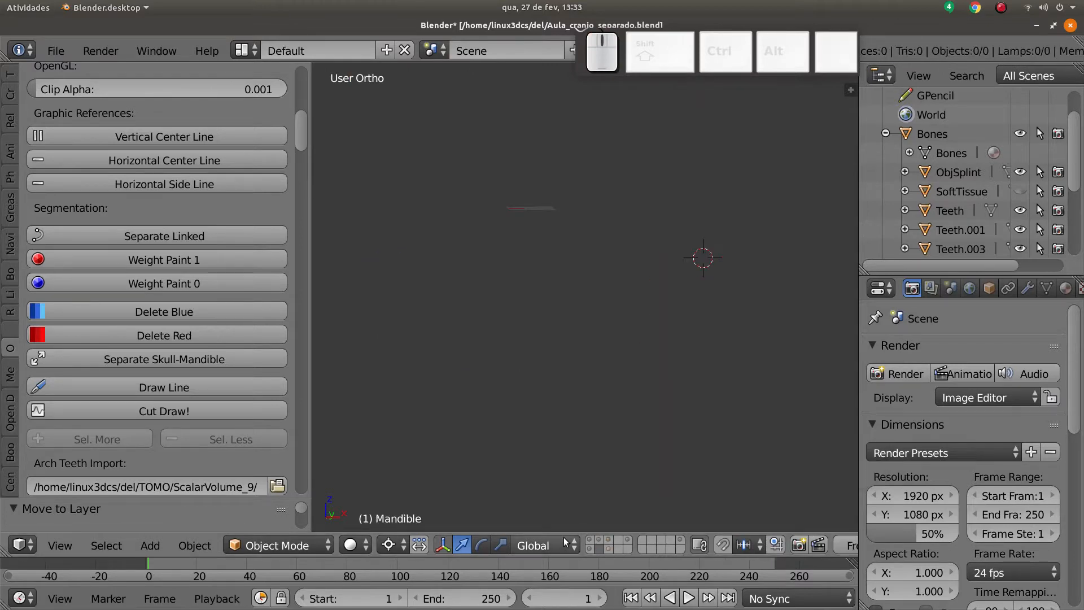
pyautogui.click(607, 548)
pyautogui.moveTo(569, 497); pyautogui.dragTo(591, 454, button='middle')
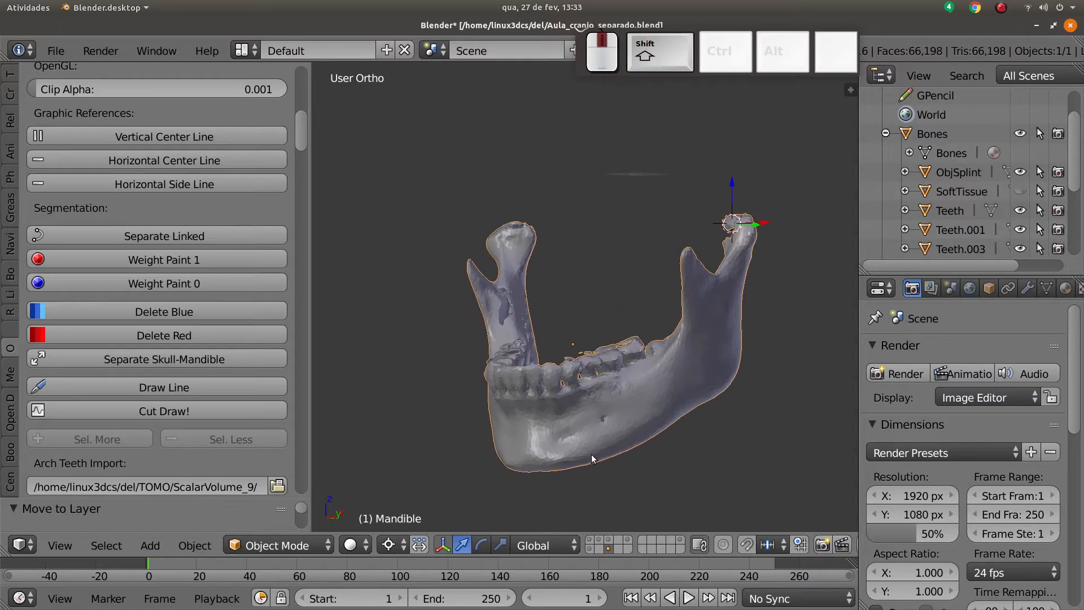
pyautogui.click(611, 540)
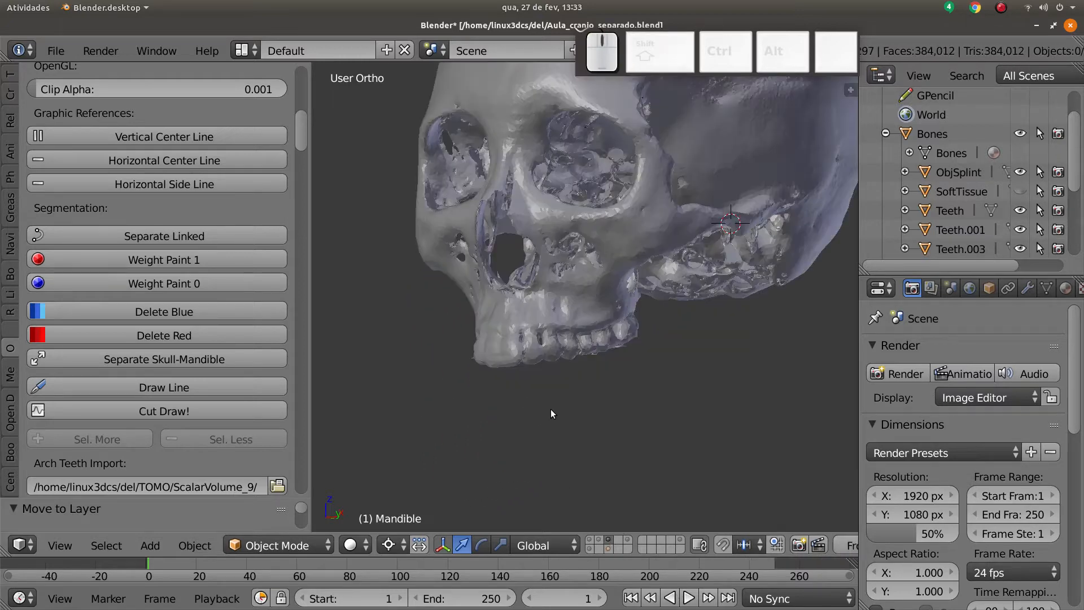
# - Show layer 2 and move its Bones object to layer 10
pyautogui.click(599, 539)
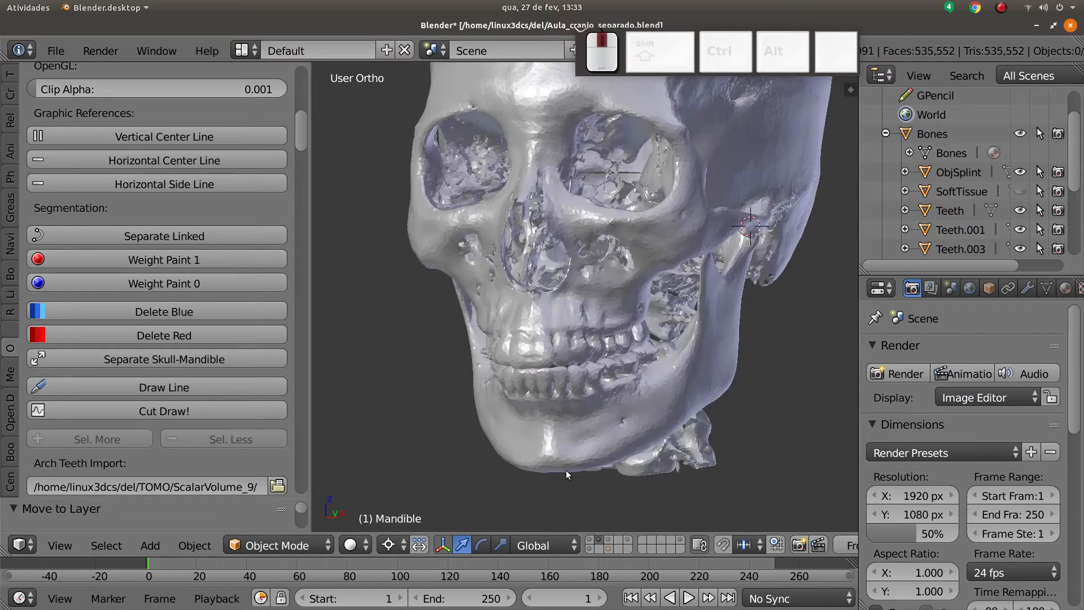
pyautogui.moveTo(566, 470); pyautogui.dragTo(562, 377, button='middle')
pyautogui.moveTo(556, 329); pyautogui.dragTo(548, 313, button='middle')
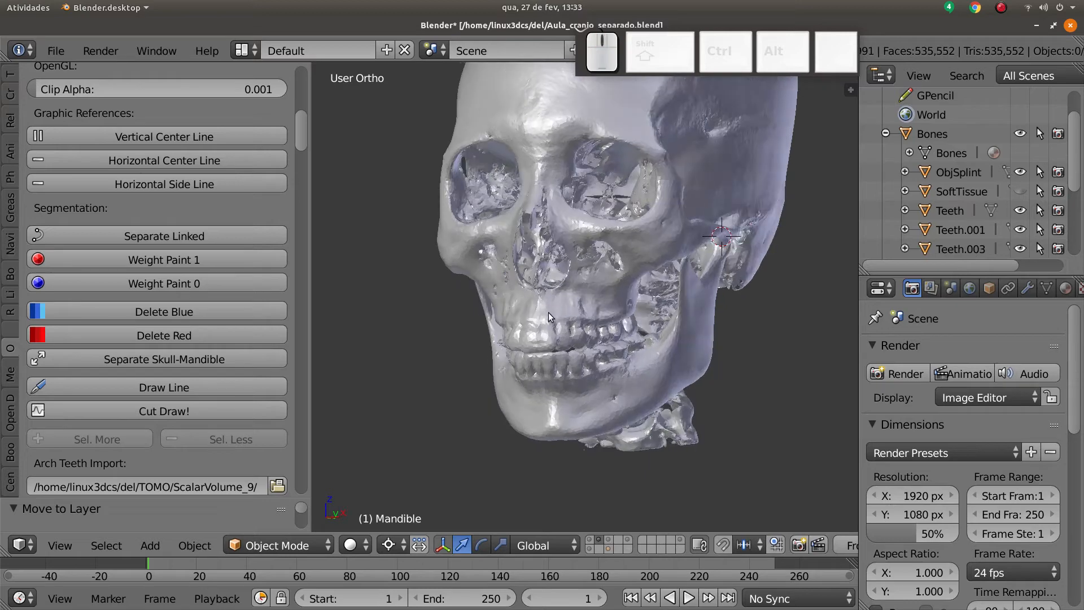
pyautogui.rightClick(548, 312)
pyautogui.moveTo(591, 386); pyautogui.dragTo(559, 368, button='middle')
pyautogui.scroll(1, 557, 381)
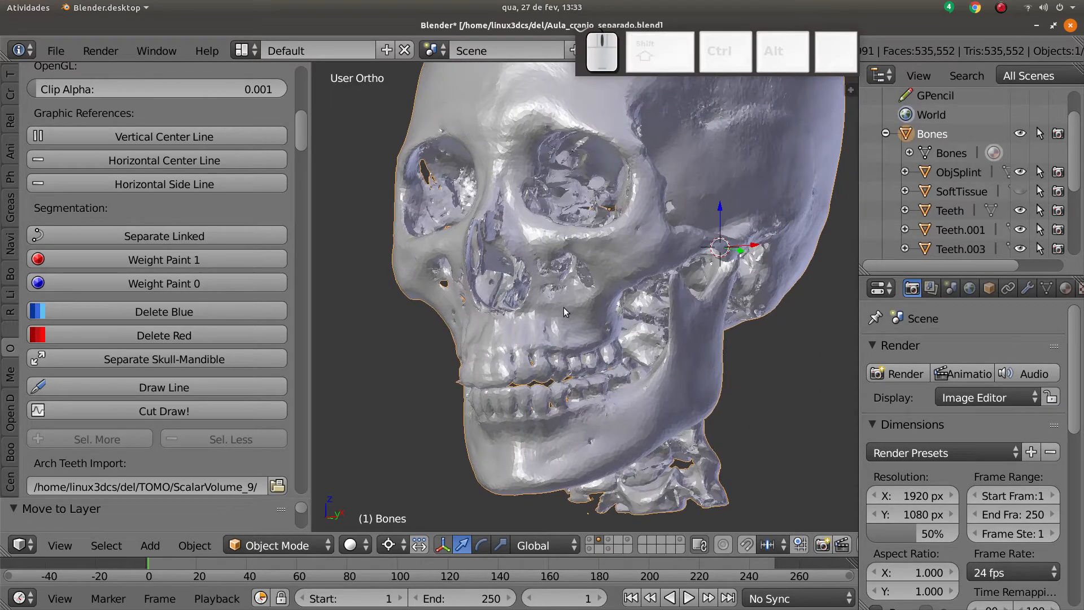
pyautogui.moveTo(563, 307); pyautogui.dragTo(570, 310, button='middle')
pyautogui.press('m')
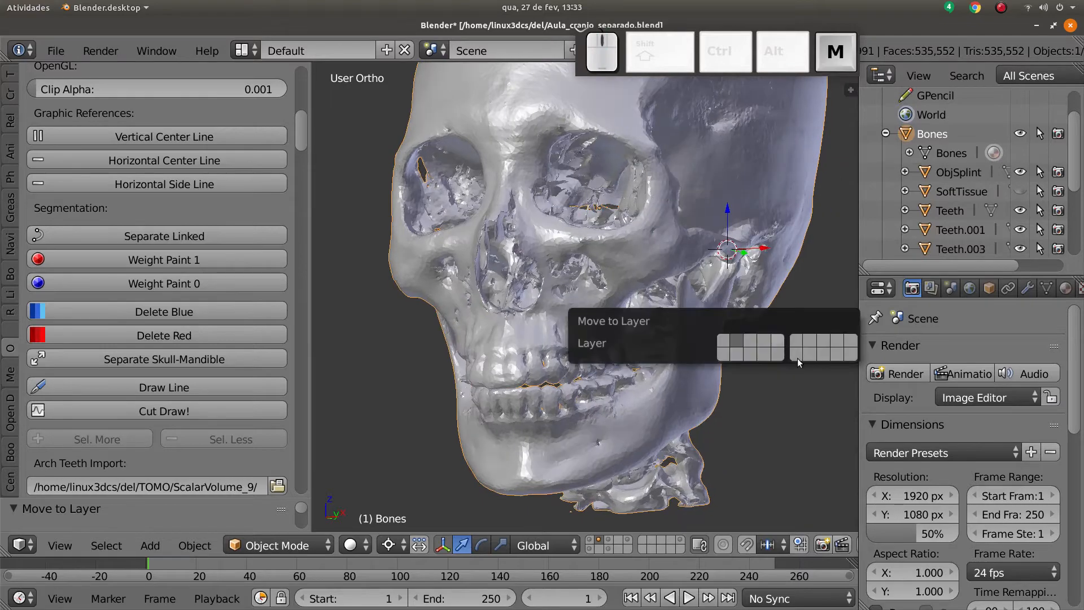
pyautogui.click(852, 342)
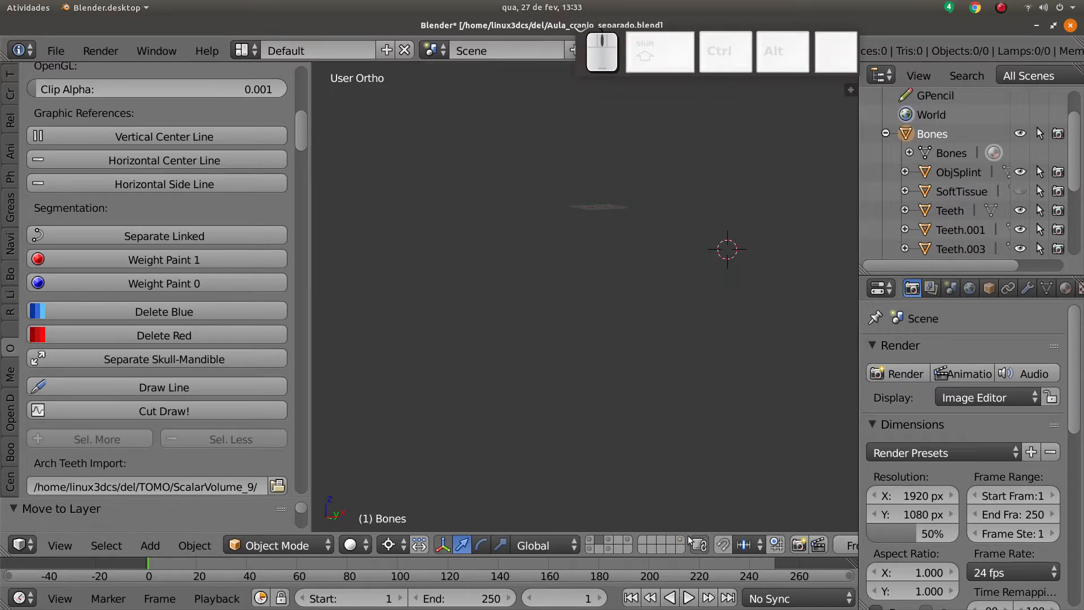
# - Examine the overlapping bone meshes on layer 10 in solid and wireframe shading, and view the skull on layer 3
pyautogui.click(680, 539)
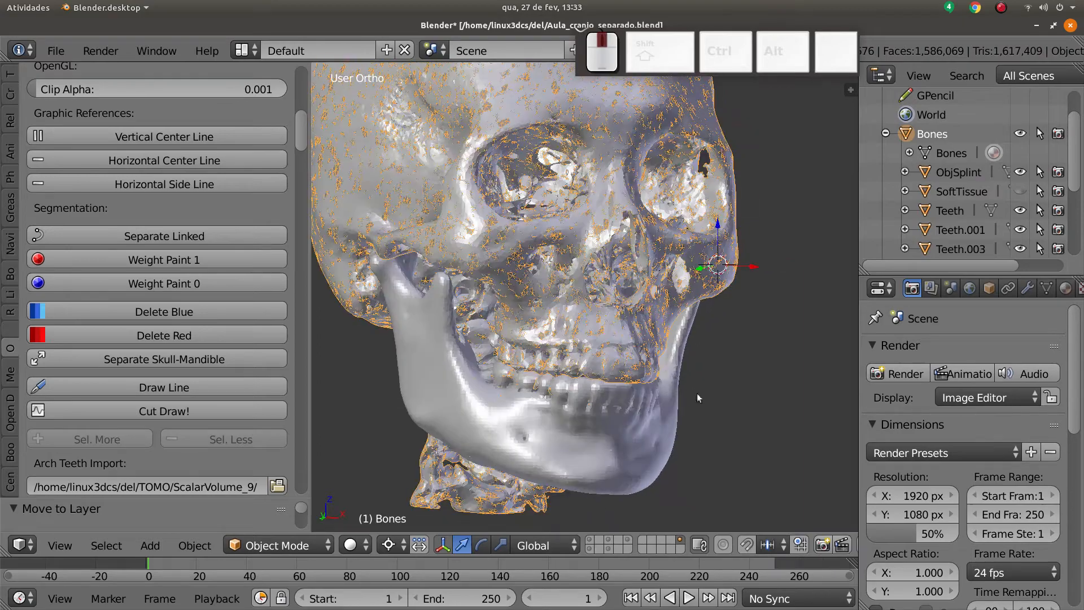
pyautogui.press('a')
pyautogui.moveTo(698, 393); pyautogui.dragTo(661, 404, button='middle')
pyautogui.press('z')
pyautogui.moveTo(568, 413)
pyautogui.mouseDown(button='middle')
pyautogui.moveTo(600, 421)
pyautogui.moveTo(599, 386)
pyautogui.mouseUp(button='middle')
pyautogui.press('a')
pyautogui.scroll(2, 607, 391)
pyautogui.press('a')
pyautogui.scroll(-3, 607, 391)
pyautogui.press('z')
pyautogui.click(681, 538)
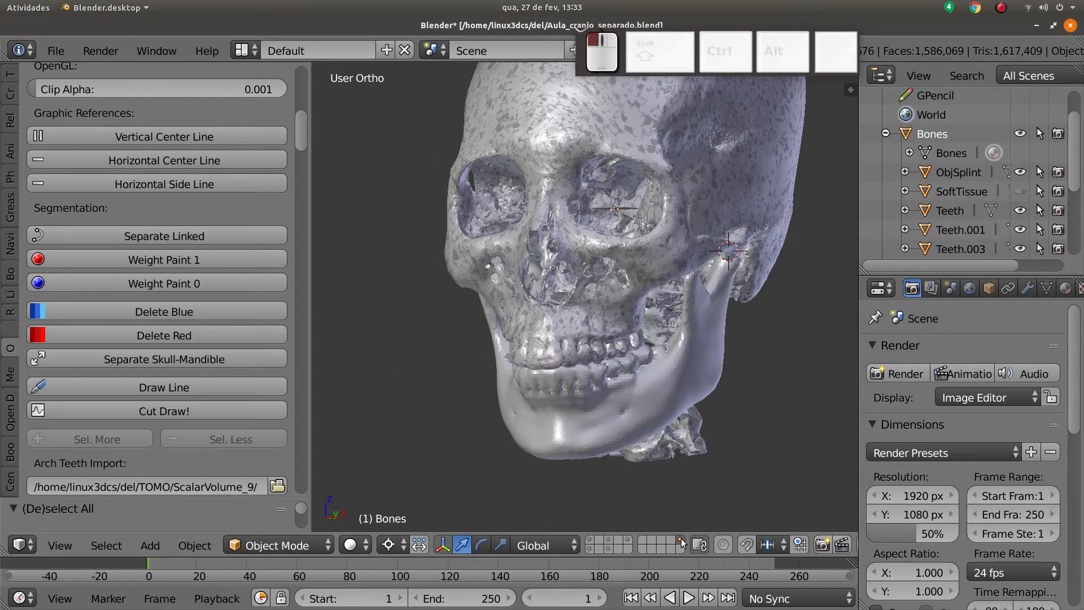
pyautogui.moveTo(681, 538); pyautogui.dragTo(529, 373, button='middle')
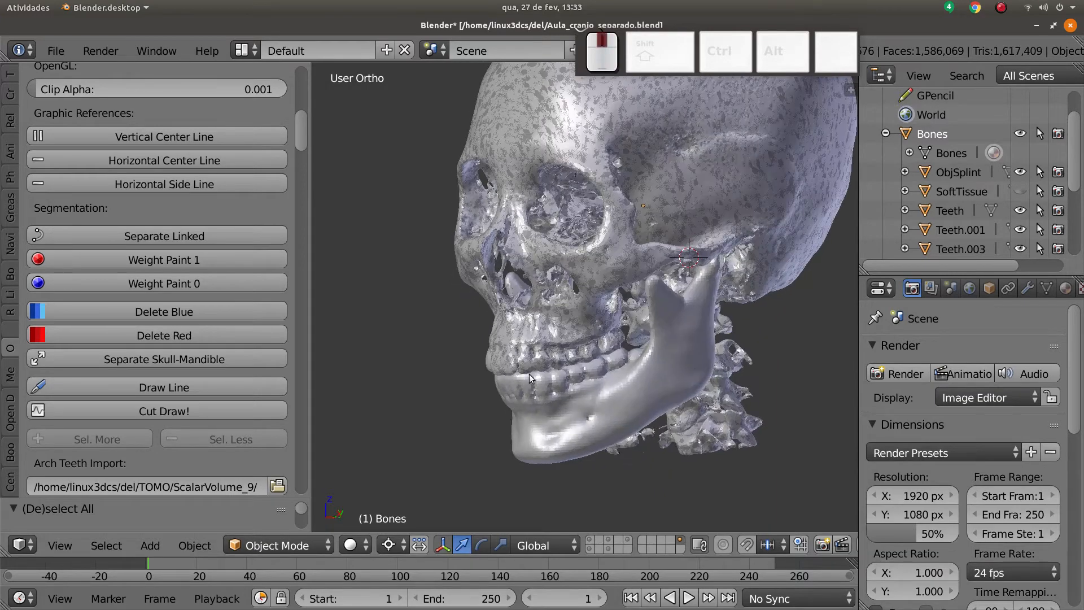
pyautogui.click(610, 539)
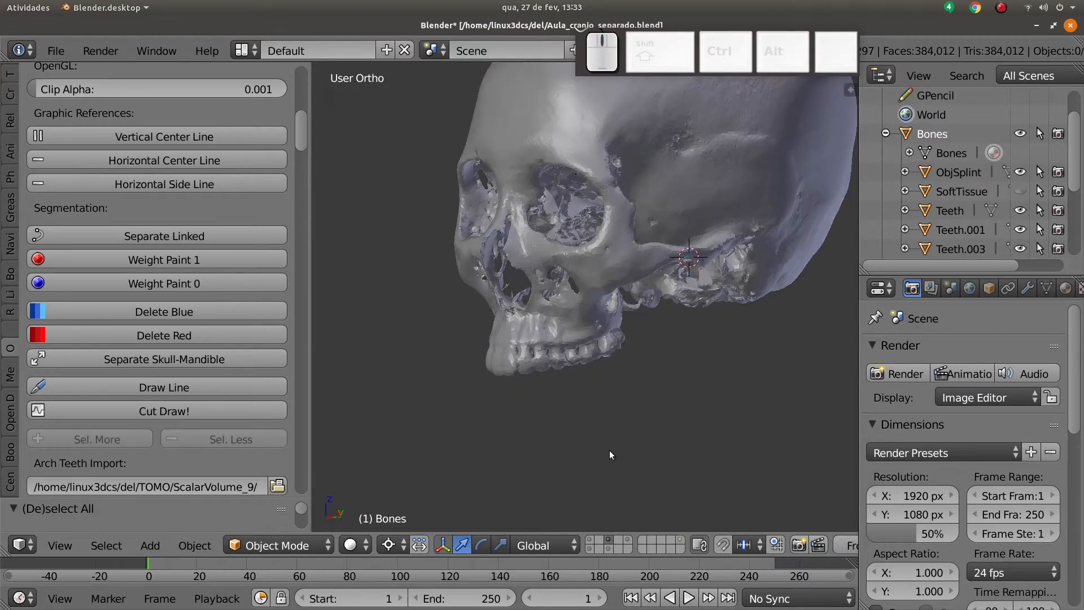
# - Show layer 1, unhide its soft tissue object and deselect everything
pyautogui.click(589, 540)
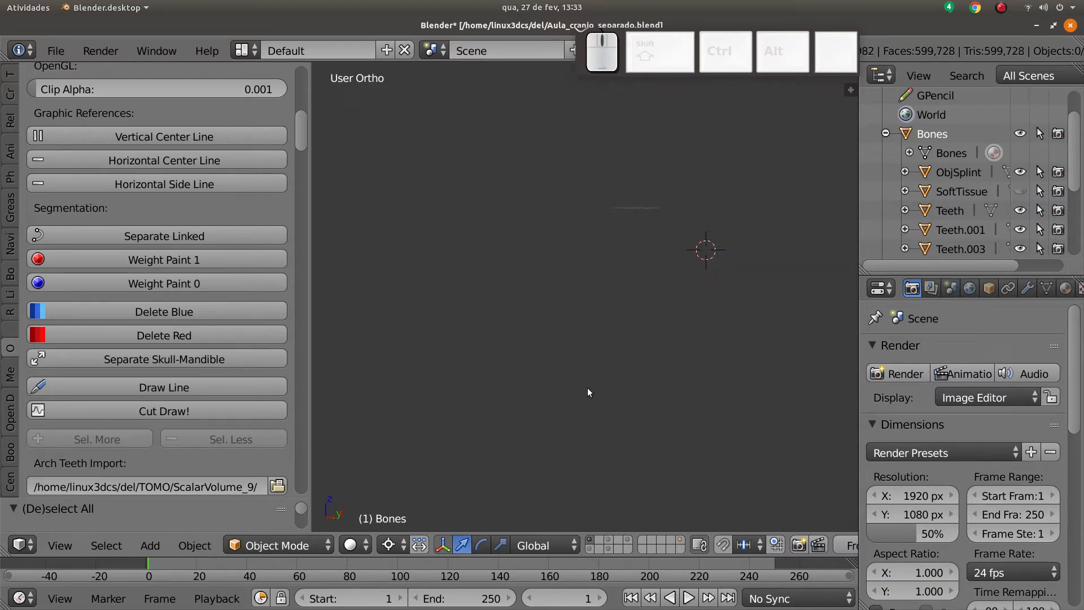
pyautogui.hotkey('alt', 'h')
pyautogui.moveTo(565, 378)
pyautogui.mouseDown(button='middle')
pyautogui.moveTo(615, 383)
pyautogui.moveTo(623, 327)
pyautogui.moveTo(598, 351)
pyautogui.moveTo(611, 364)
pyautogui.moveTo(539, 272)
pyautogui.moveTo(582, 389)
pyautogui.mouseUp(button='middle')
pyautogui.scroll(-3, 615, 383)
pyautogui.press('a')
pyautogui.press('z')
pyautogui.press('z')
pyautogui.scroll(2, 598, 351)
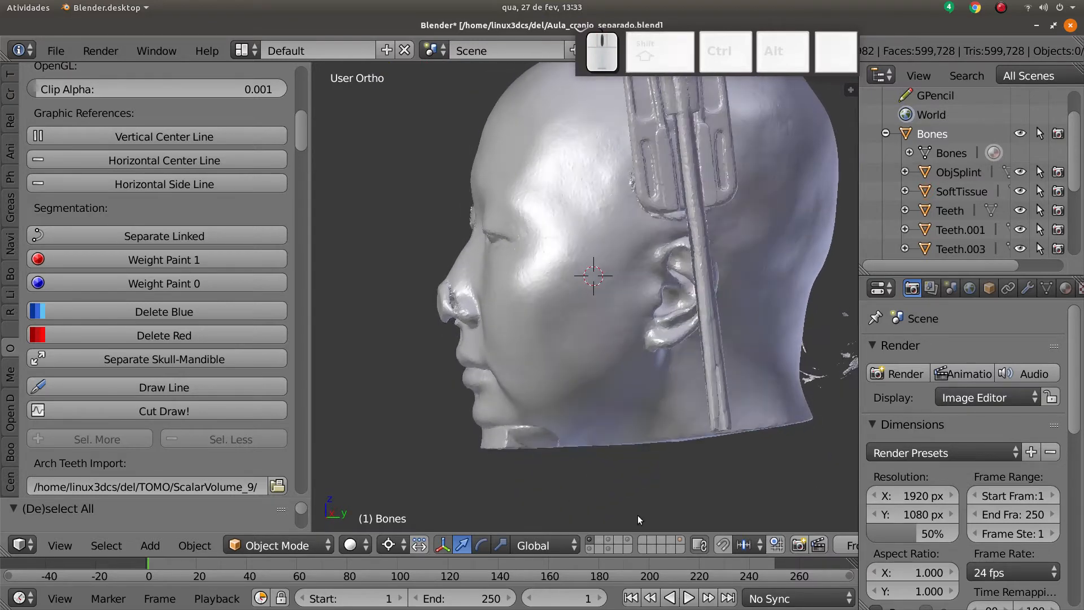
# - Display only the mandible on layer 13 and frame it from the front
pyautogui.click(605, 541)
pyautogui.click(608, 548)
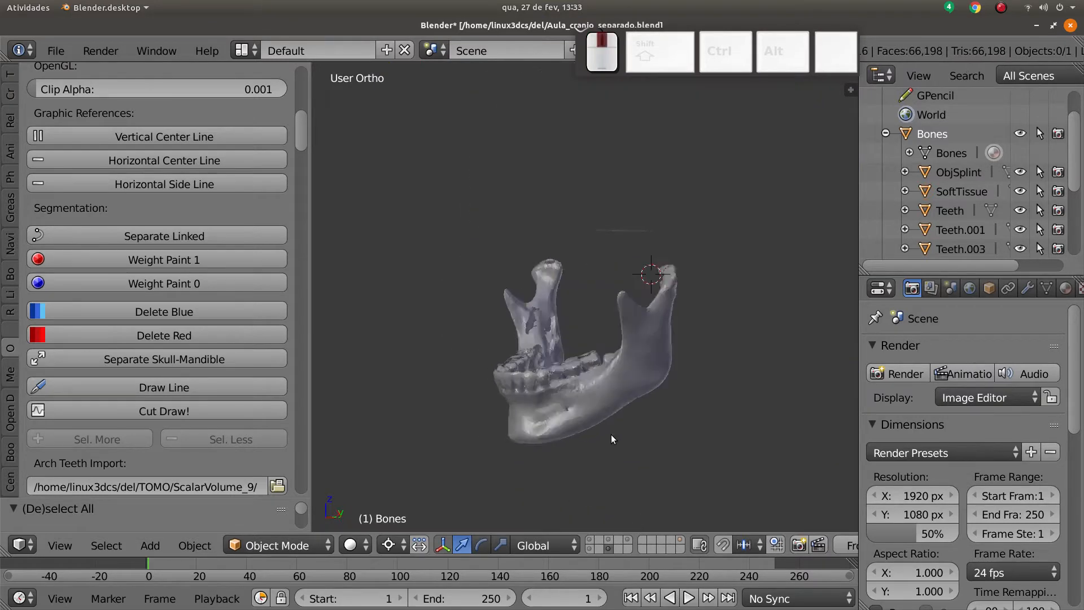
pyautogui.moveTo(611, 435); pyautogui.dragTo(624, 433, button='middle')
pyautogui.scroll(2, 610, 423)
pyautogui.keyDown('shift'); pyautogui.moveTo(564, 399); pyautogui.dragTo(564, 363, button='middle'); pyautogui.keyUp('shift')
pyautogui.moveTo(508, 392); pyautogui.dragTo(576, 370, button='middle')
pyautogui.scroll(1, 610, 407)
pyautogui.scroll(-3, 647, 412)
pyautogui.scroll(3, 570, 367)
pyautogui.scroll(-1, 588, 412)
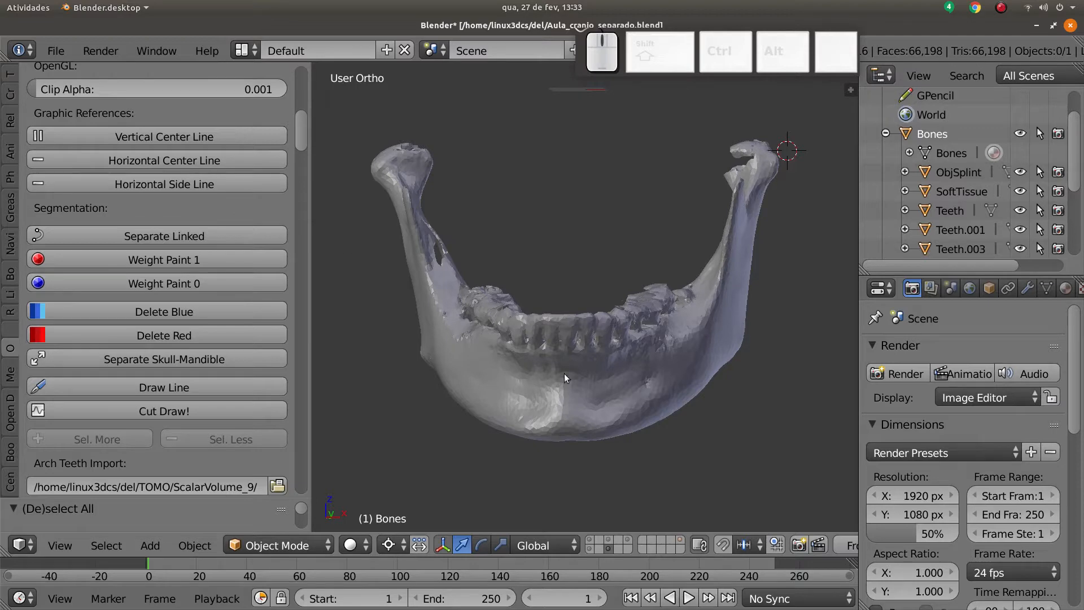
pyautogui.moveTo(564, 373); pyautogui.dragTo(553, 340, button='middle')
# - Add an osteotomy chin plane to the scene with the mandible
pyautogui.scroll(-12, 79, 333)
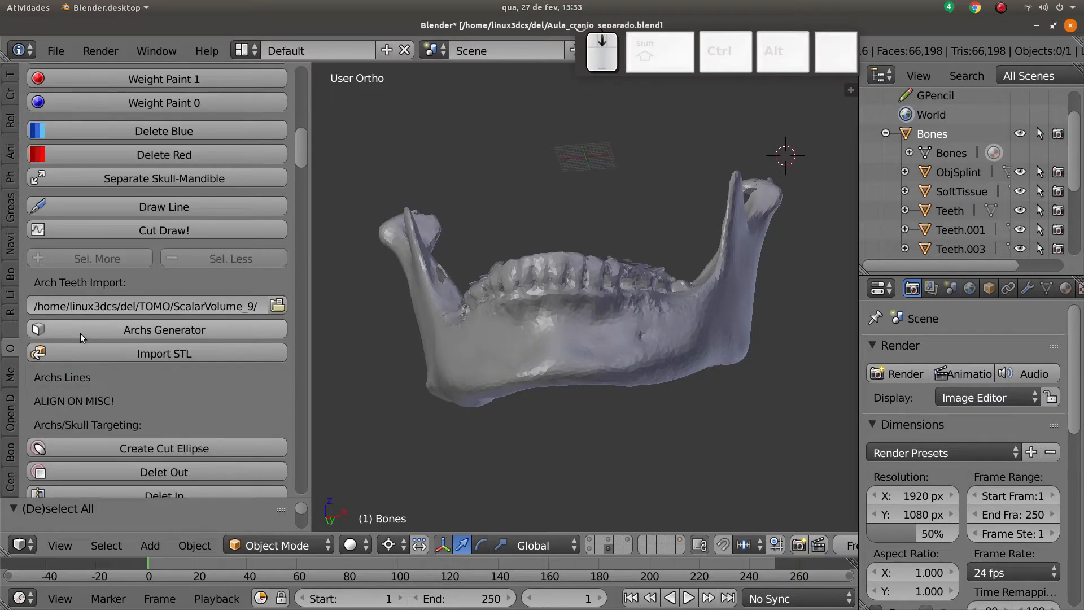
pyautogui.scroll(-20, 94, 325)
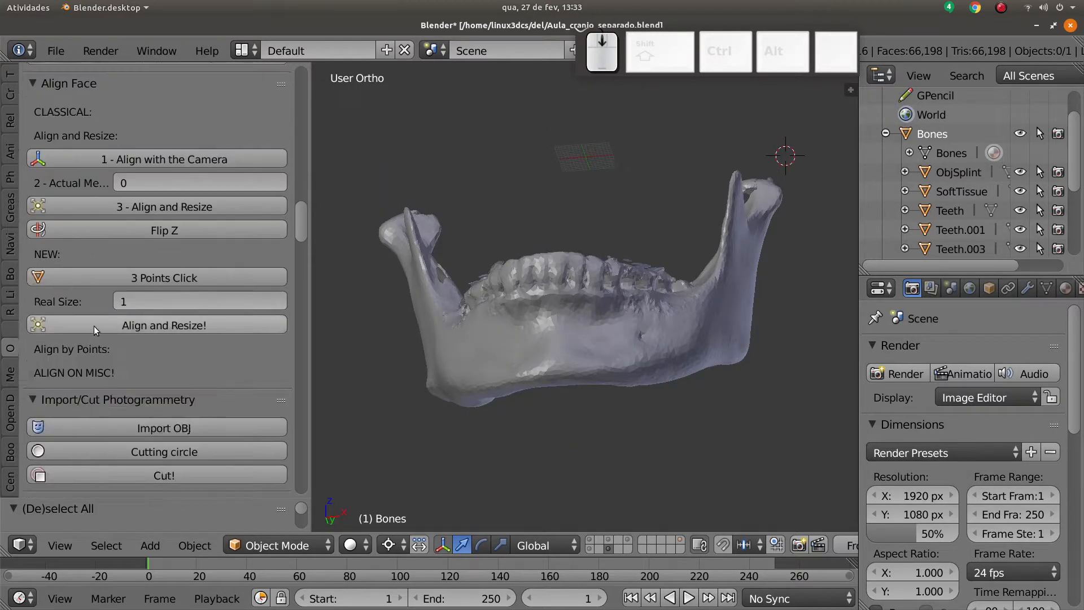
pyautogui.scroll(-12, 96, 319)
pyautogui.scroll(4, 91, 238)
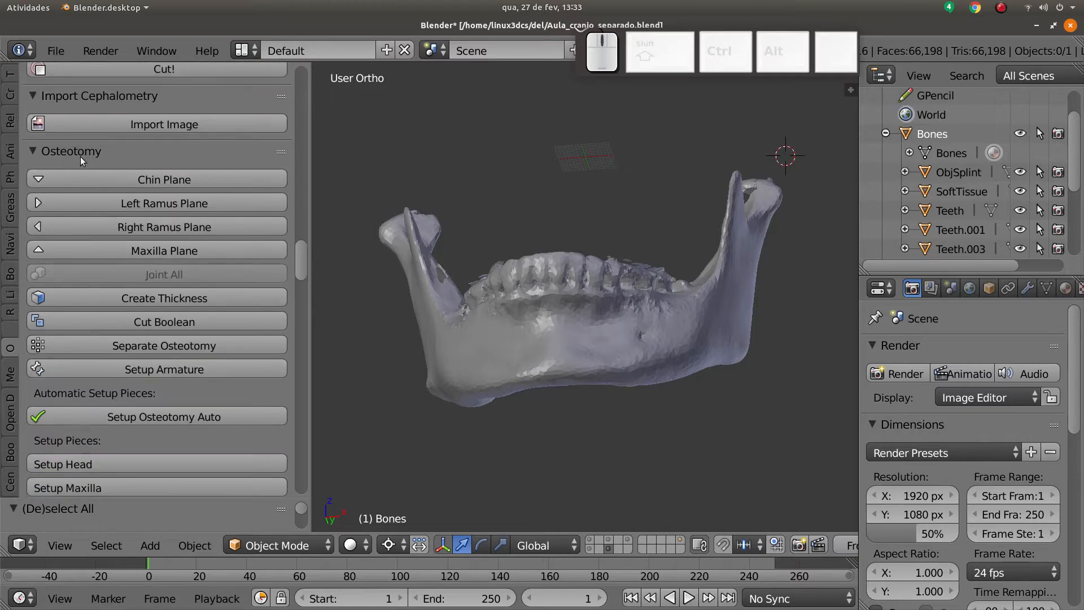
pyautogui.click(168, 181)
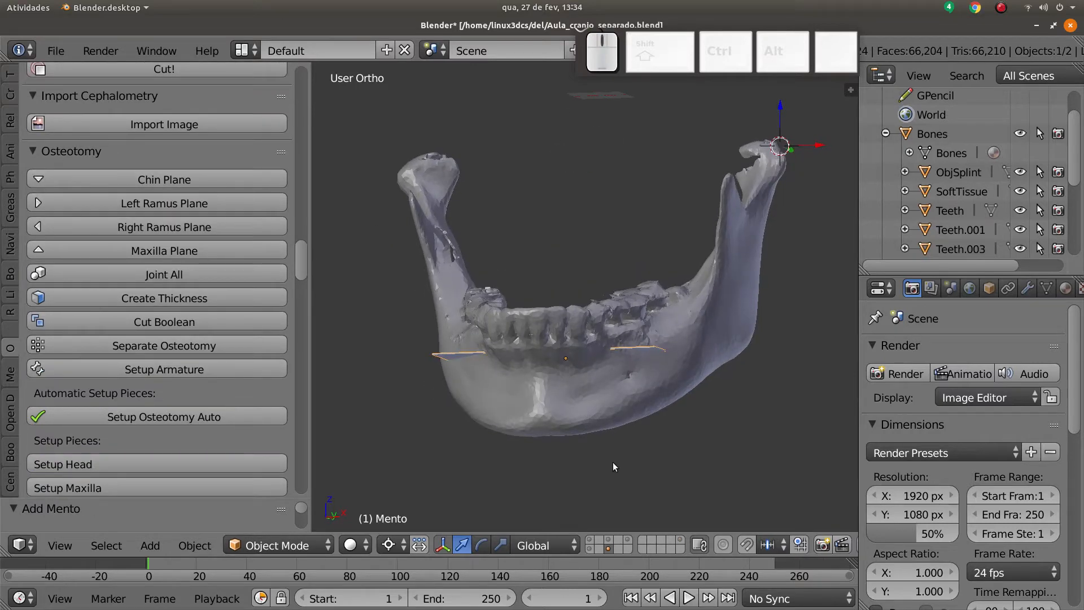
# - In the right side view, move the chin plane about -20 along Y and -15 along Z so it crosses the lower chin
pyautogui.press('KP_3')
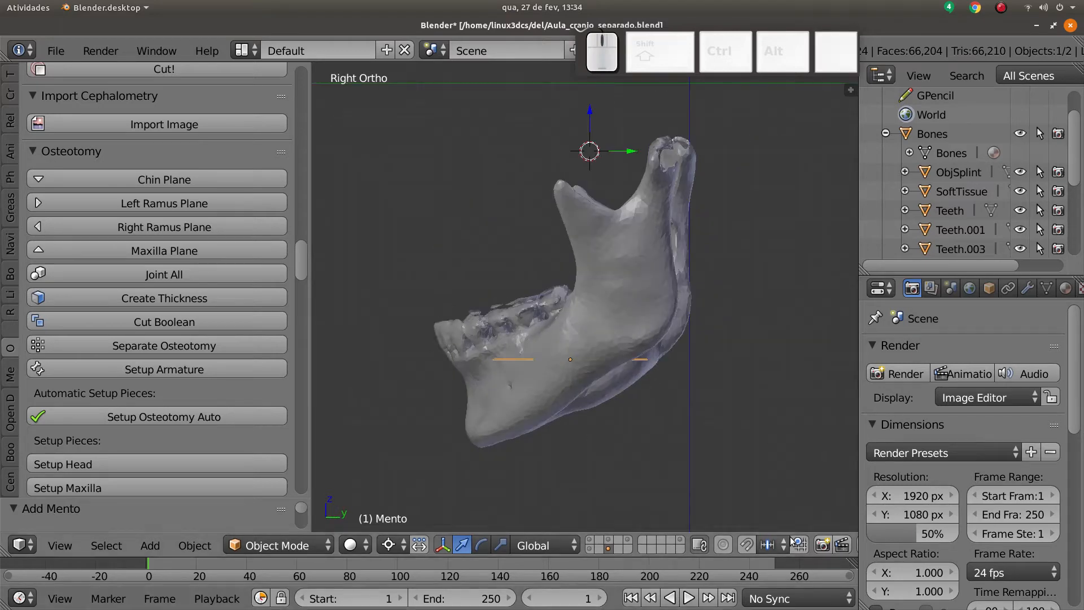
pyautogui.press('KP_3')
pyautogui.scroll(-10, 429, 545)
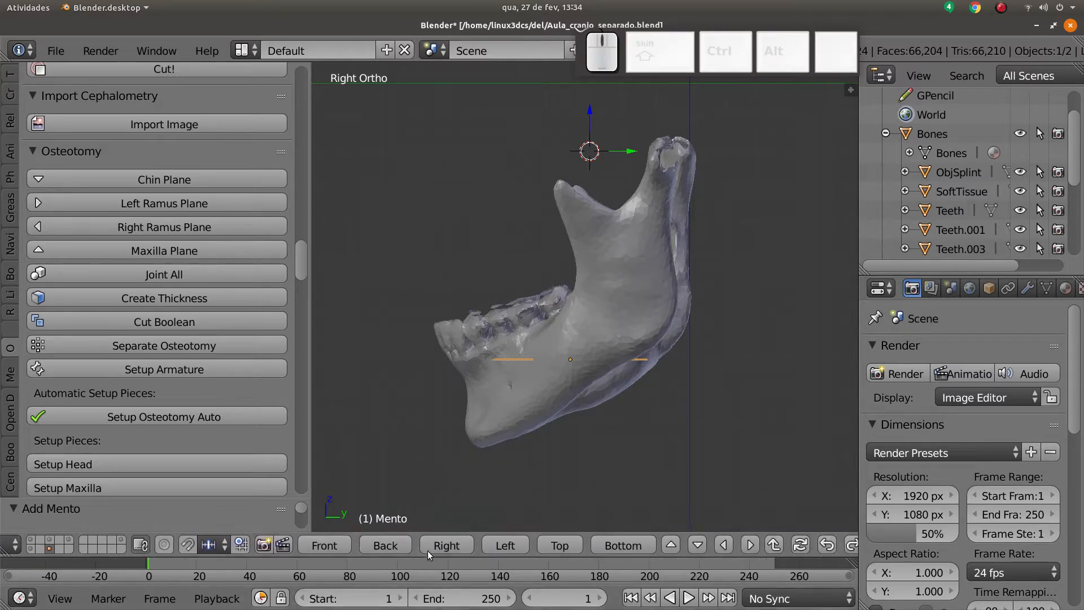
pyautogui.click(384, 546)
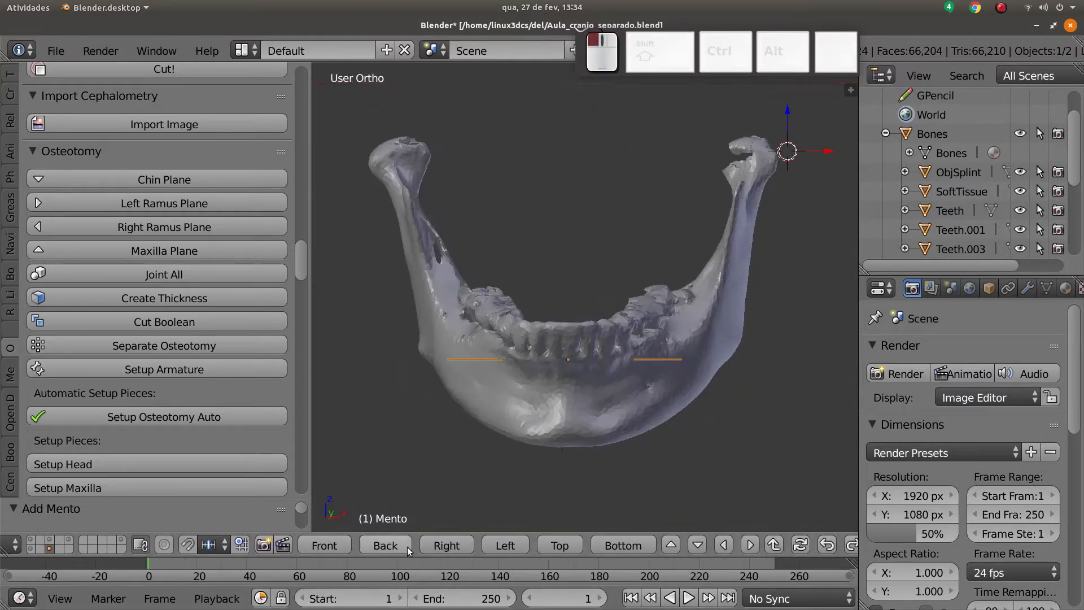
pyautogui.click(434, 544)
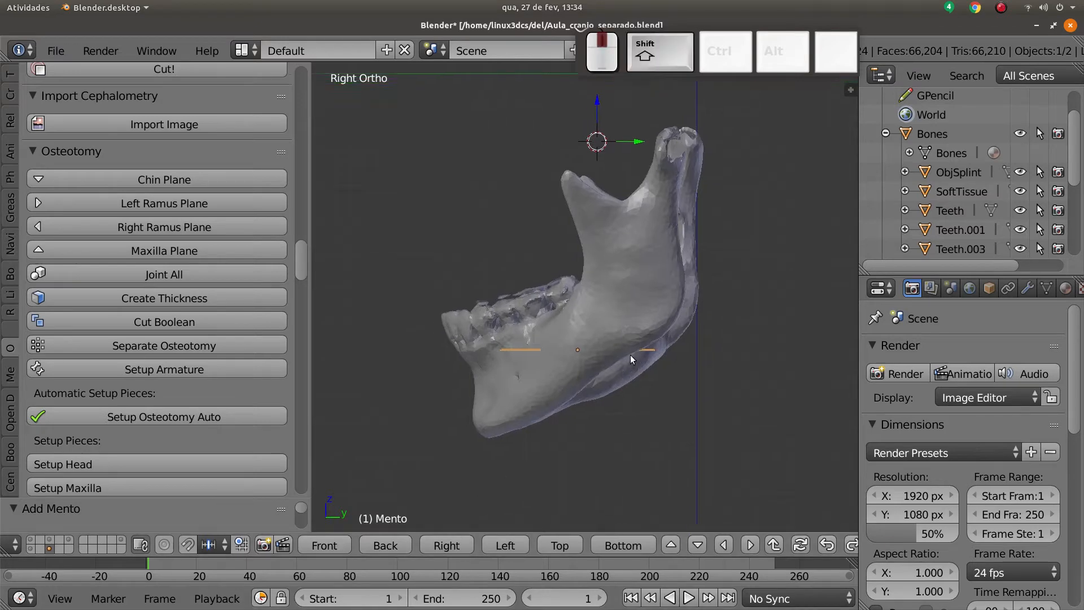
pyautogui.scroll(2, 630, 355)
pyautogui.press('g')
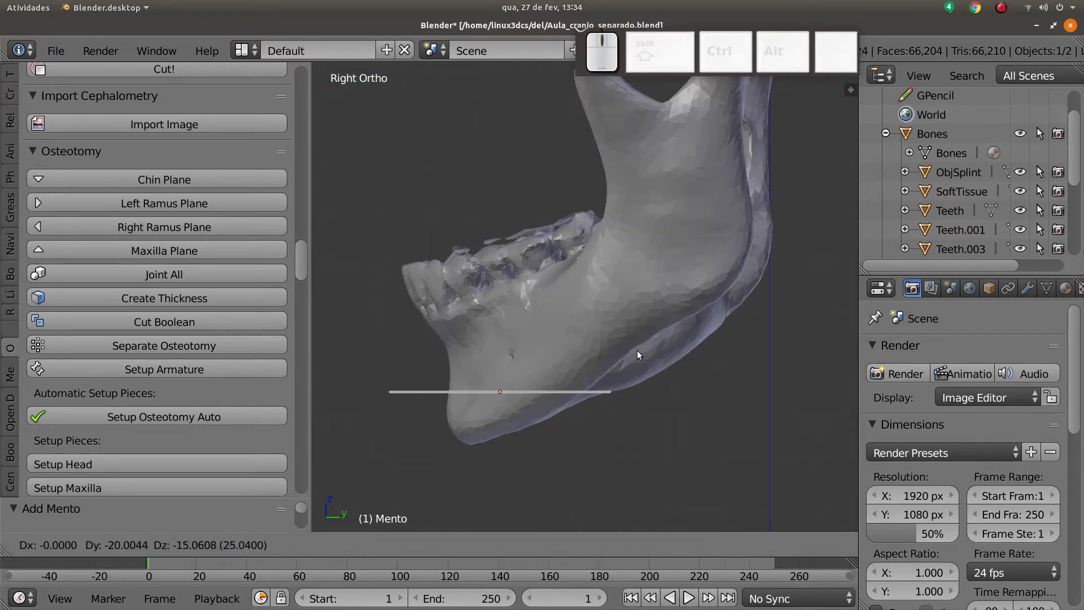
pyautogui.click(638, 347)
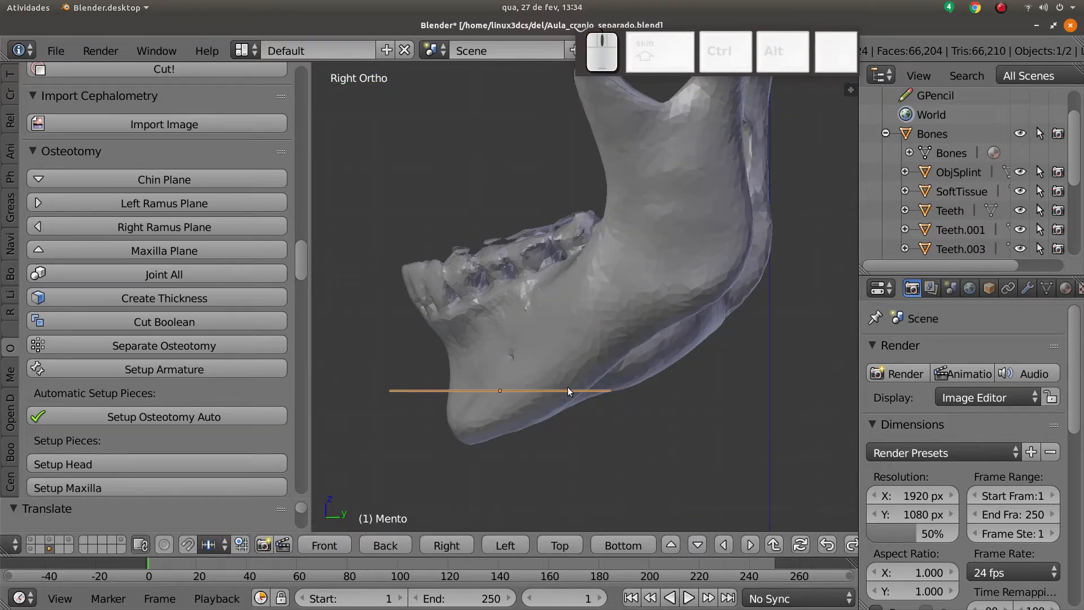
pyautogui.moveTo(568, 390); pyautogui.dragTo(545, 323, button='middle')
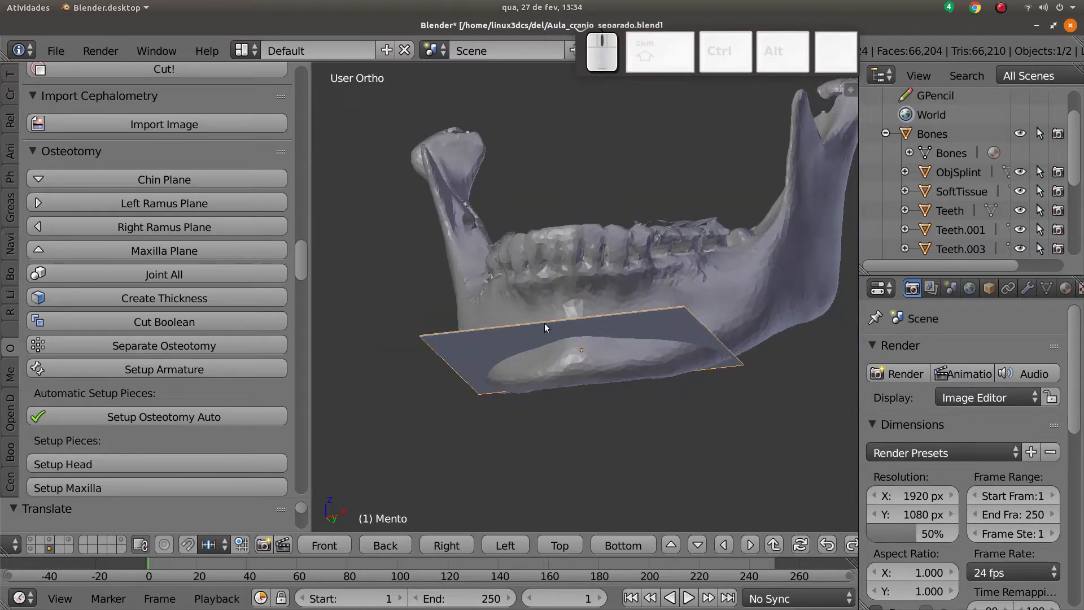
# - Delete the chin plane from the scene
pyautogui.press('x')
pyautogui.click(477, 370)
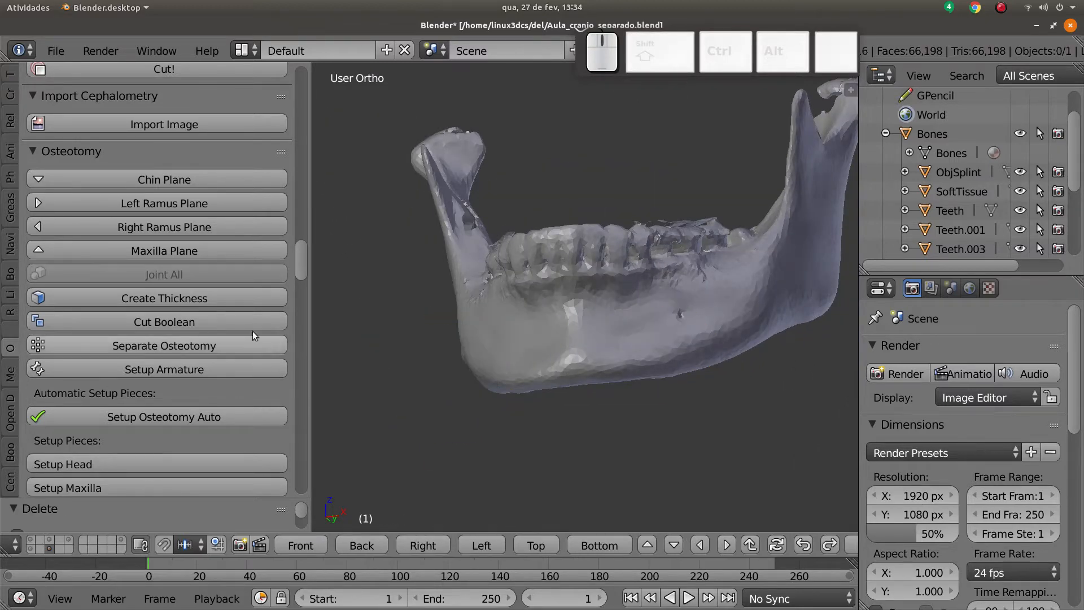
pyautogui.moveTo(489, 227); pyautogui.dragTo(540, 356, button='middle')
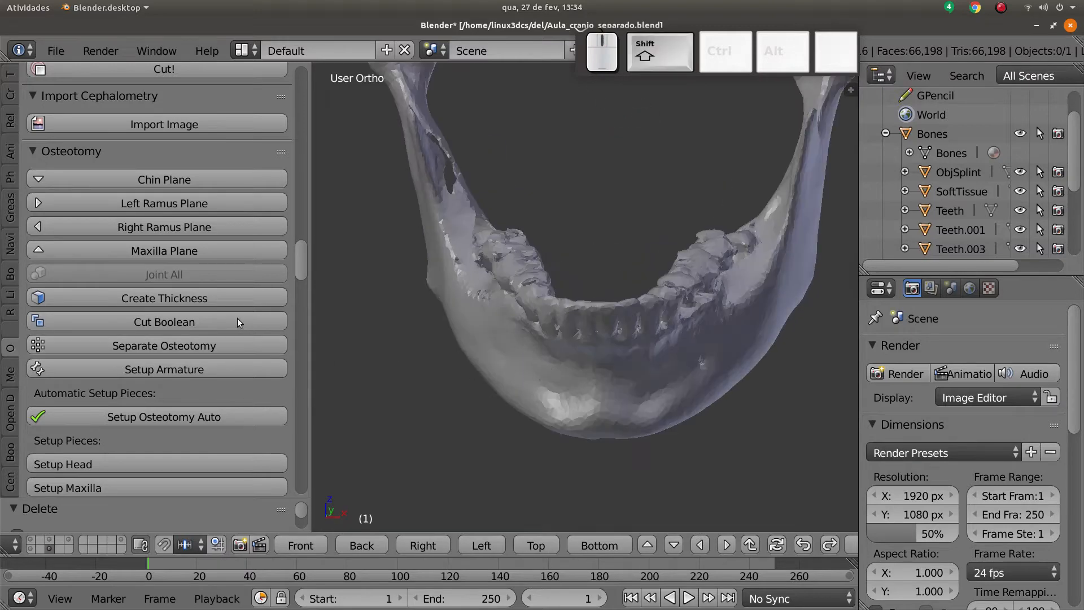
# - Examine the setup pieces, soft tissue dynamics and anatomical points tools alongside the mandible's dental arch
pyautogui.scroll(-3, 204, 265)
pyautogui.scroll(-18, 201, 265)
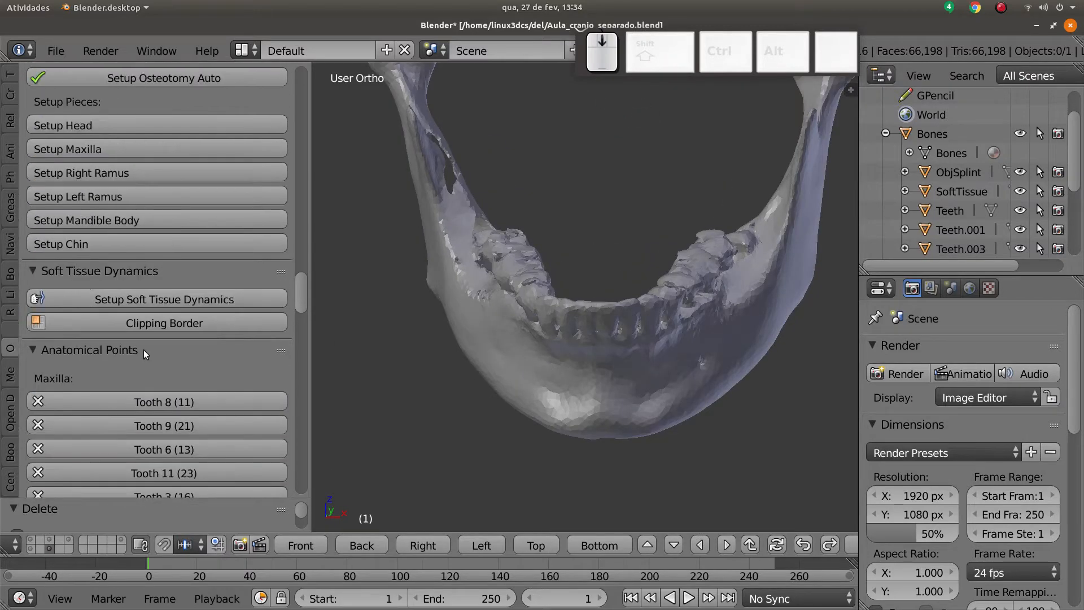
pyautogui.moveTo(559, 319); pyautogui.dragTo(567, 360, button='middle')
pyautogui.keyDown('shift'); pyautogui.moveTo(567, 360); pyautogui.dragTo(565, 397, button='middle'); pyautogui.keyUp('shift')
pyautogui.scroll(-5, 558, 545)
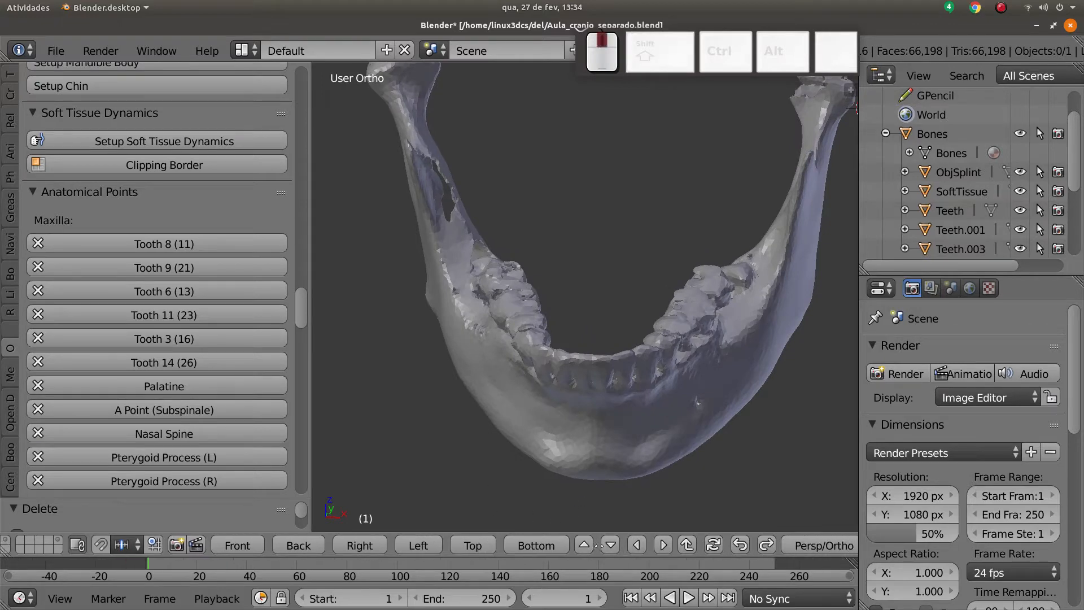
pyautogui.scroll(15, 429, 536)
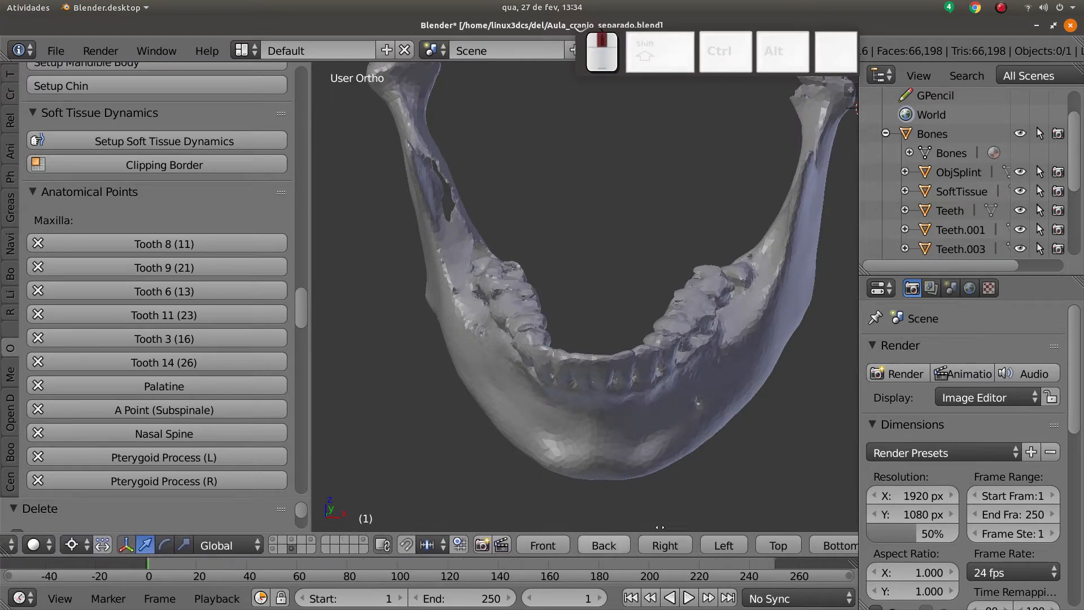
# - Show the layer containing the skull in place of the mandible's layer
pyautogui.scroll(6, 430, 533)
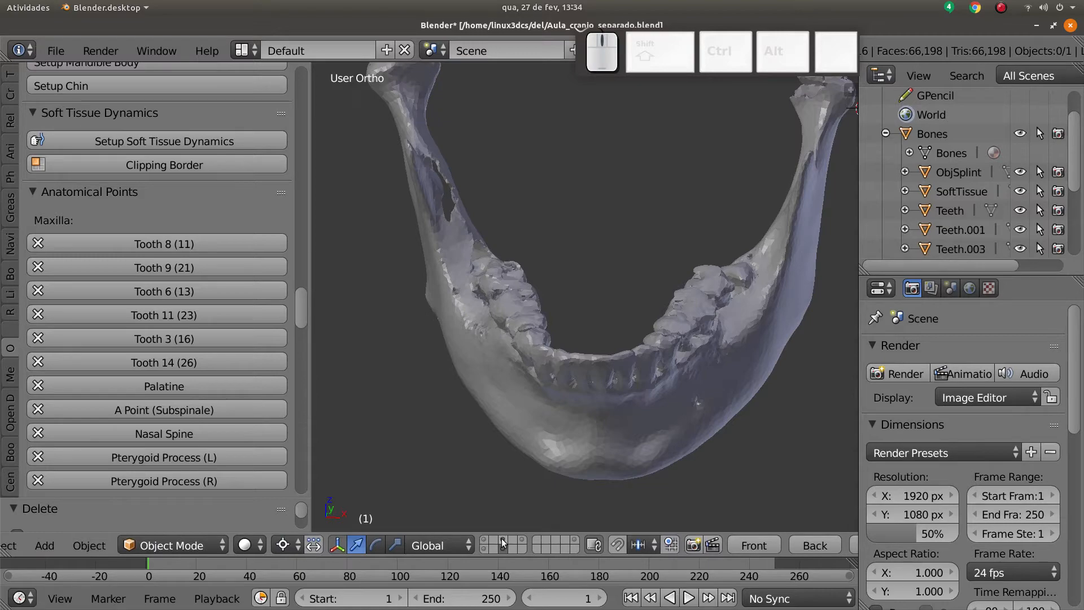
pyautogui.click(501, 539)
pyautogui.moveTo(581, 379); pyautogui.dragTo(541, 338, button='middle')
pyautogui.scroll(2, 584, 285)
pyautogui.keyDown('shift'); pyautogui.moveTo(584, 308); pyautogui.dragTo(586, 296, button='middle'); pyautogui.keyUp('shift')
pyautogui.scroll(-2, 591, 240)
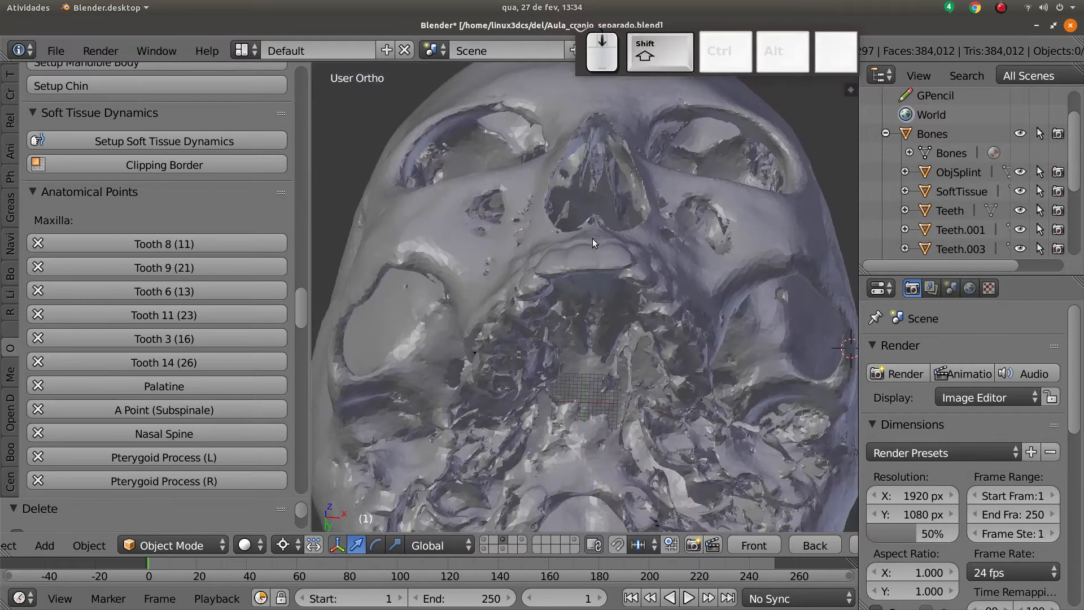
# - Place the Tooth 8 (11) anatomical point on the incisal edge of the skull's upper right central incisor
pyautogui.moveTo(594, 252); pyautogui.dragTo(597, 272, button='middle')
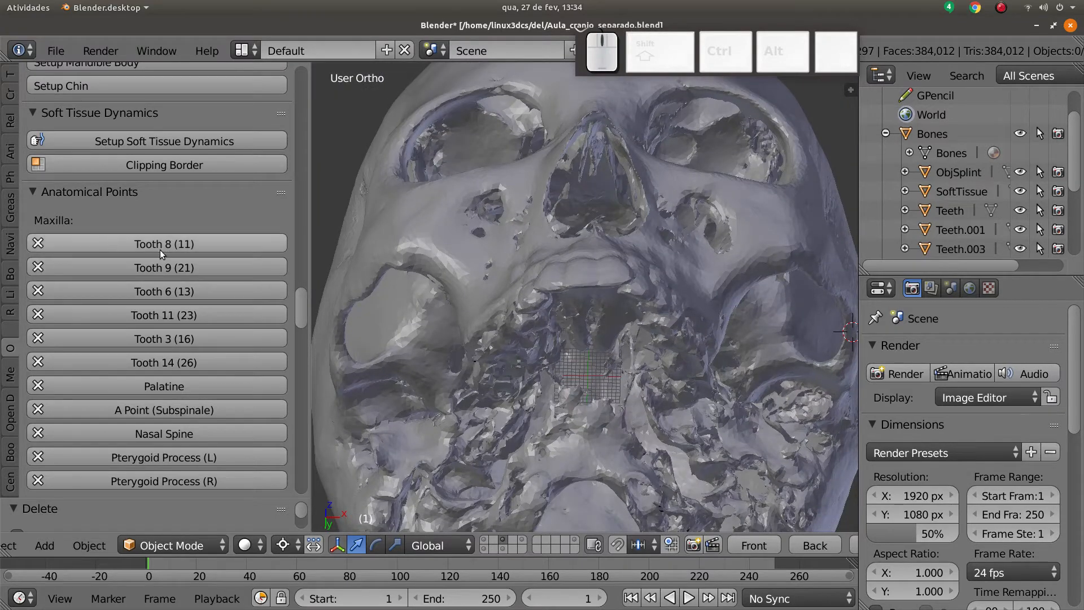
pyautogui.moveTo(584, 351)
pyautogui.mouseDown(button='middle')
pyautogui.moveTo(576, 339)
pyautogui.moveTo(589, 352)
pyautogui.mouseUp(button='middle')
pyautogui.scroll(2, 575, 339)
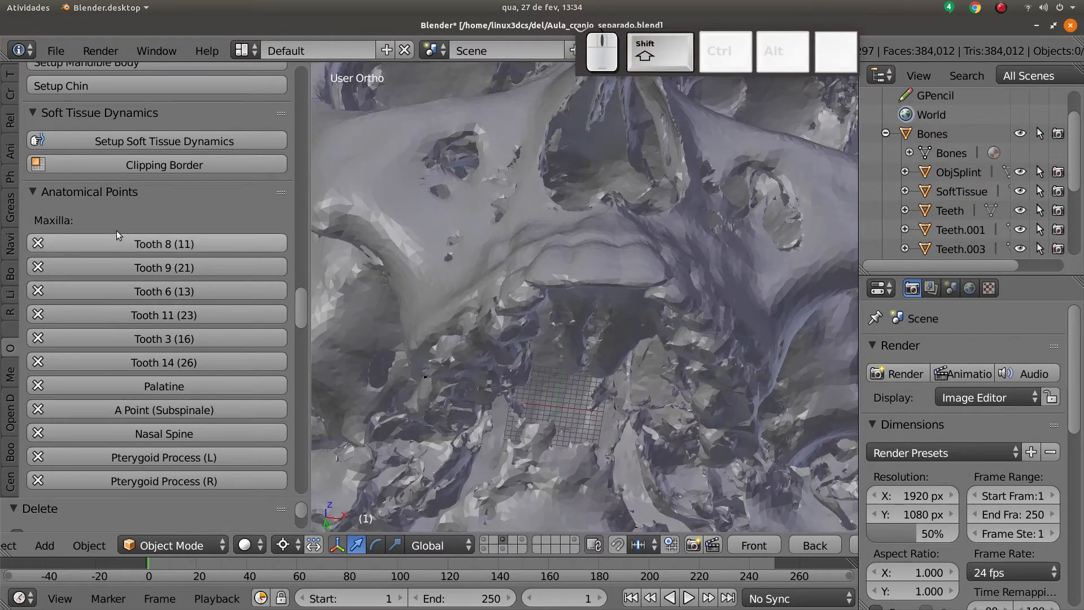
pyautogui.moveTo(515, 278); pyautogui.dragTo(583, 256, button='middle')
pyautogui.click(583, 251)
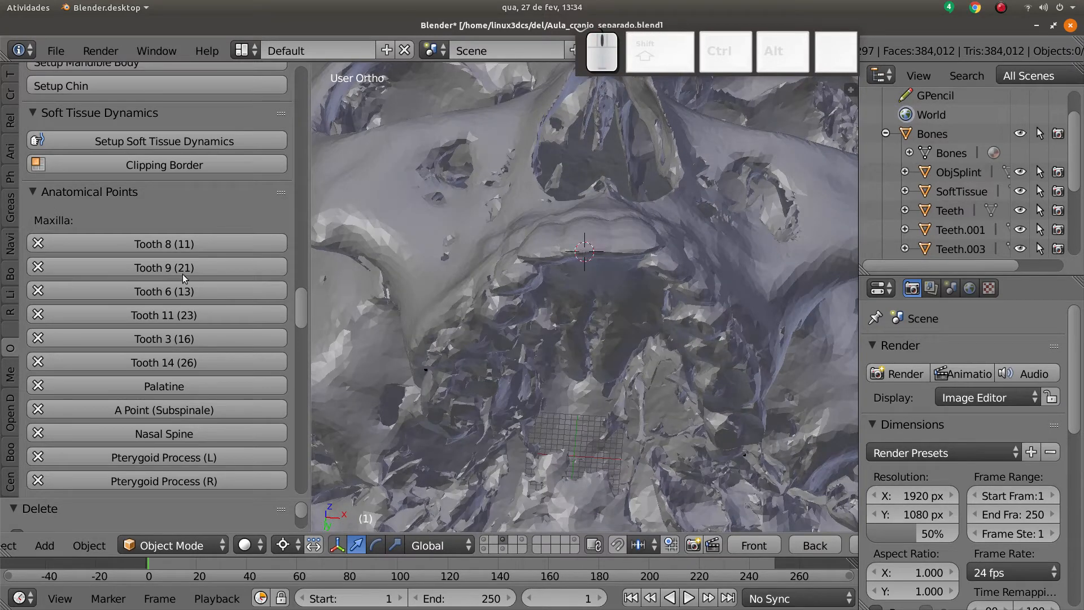
pyautogui.click(182, 245)
# - Place the Tooth 9 (21) point on the incisal edge of the upper left central incisor
pyautogui.moveTo(377, 241); pyautogui.dragTo(628, 253, button='middle')
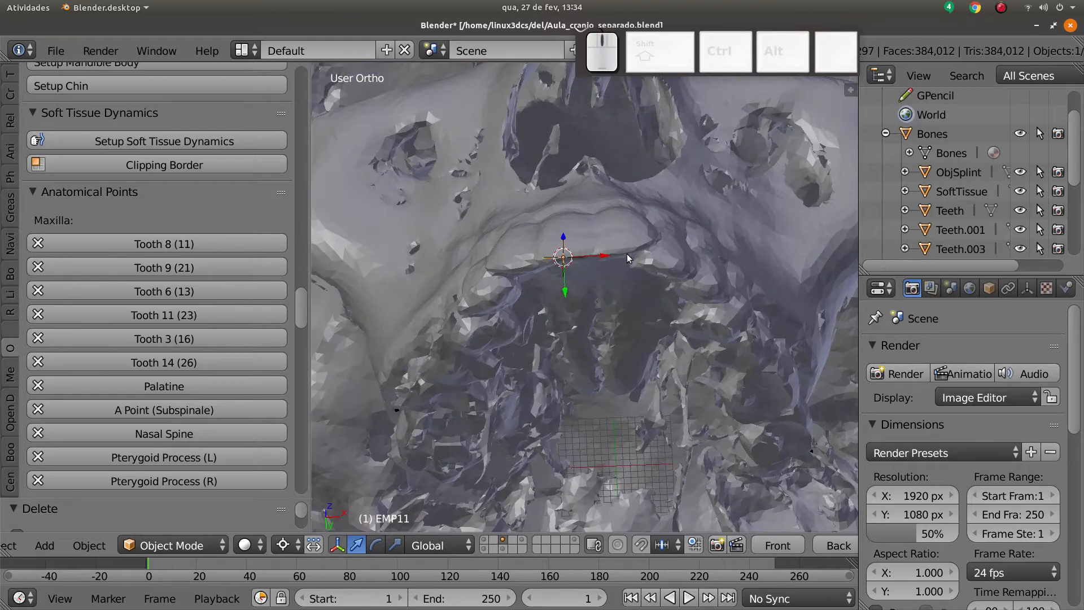
pyautogui.click(619, 252)
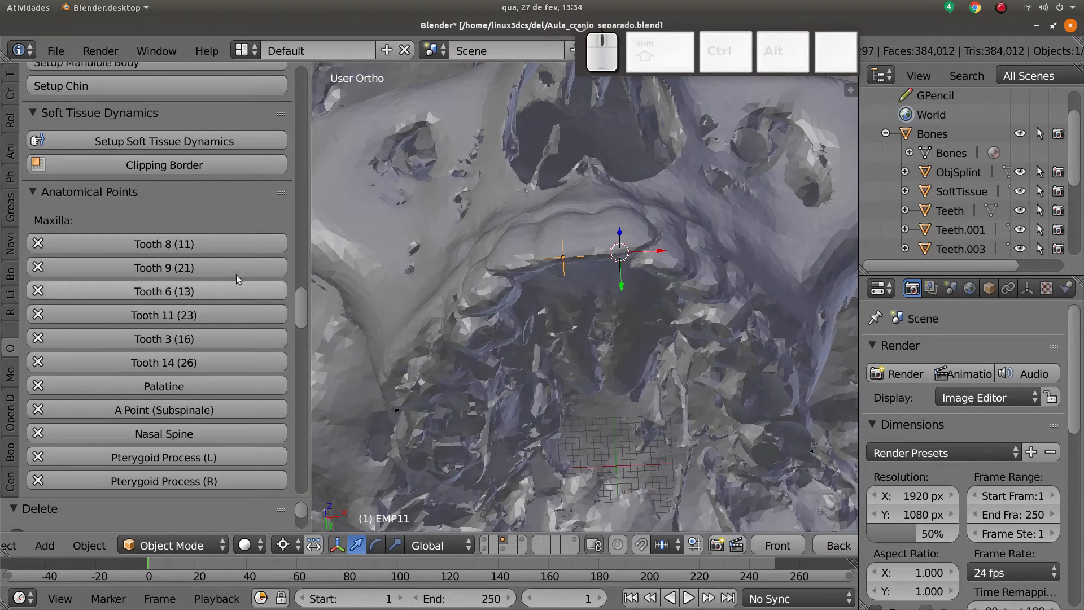
pyautogui.click(192, 267)
# - Place the Tooth 6 (13) point on the tip of the upper right canine
pyautogui.moveTo(451, 272); pyautogui.dragTo(506, 336, button='middle')
pyautogui.click(485, 296)
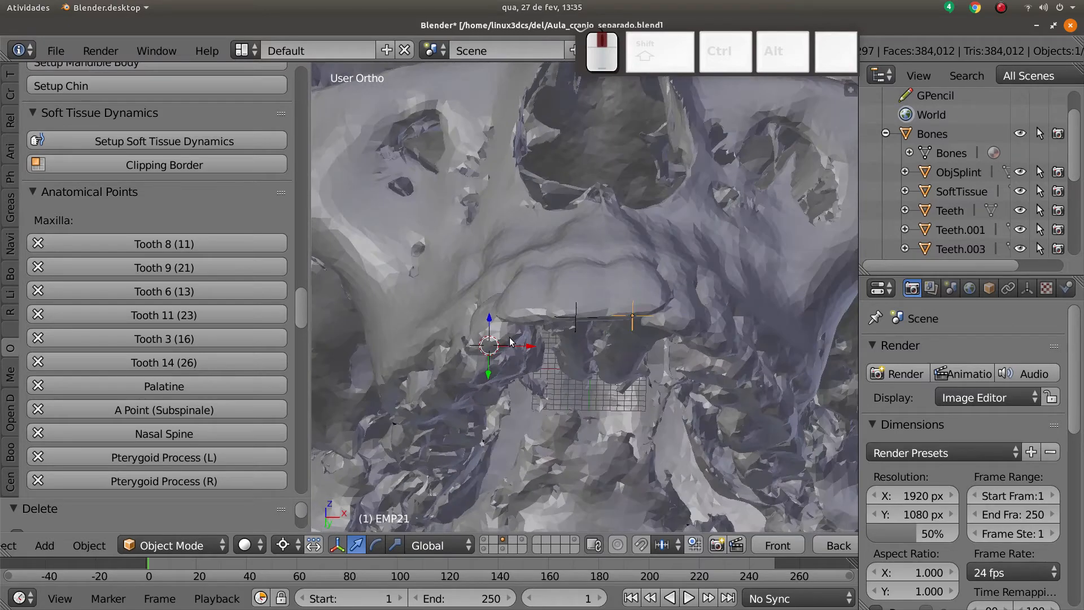
pyautogui.scroll(3, 512, 334)
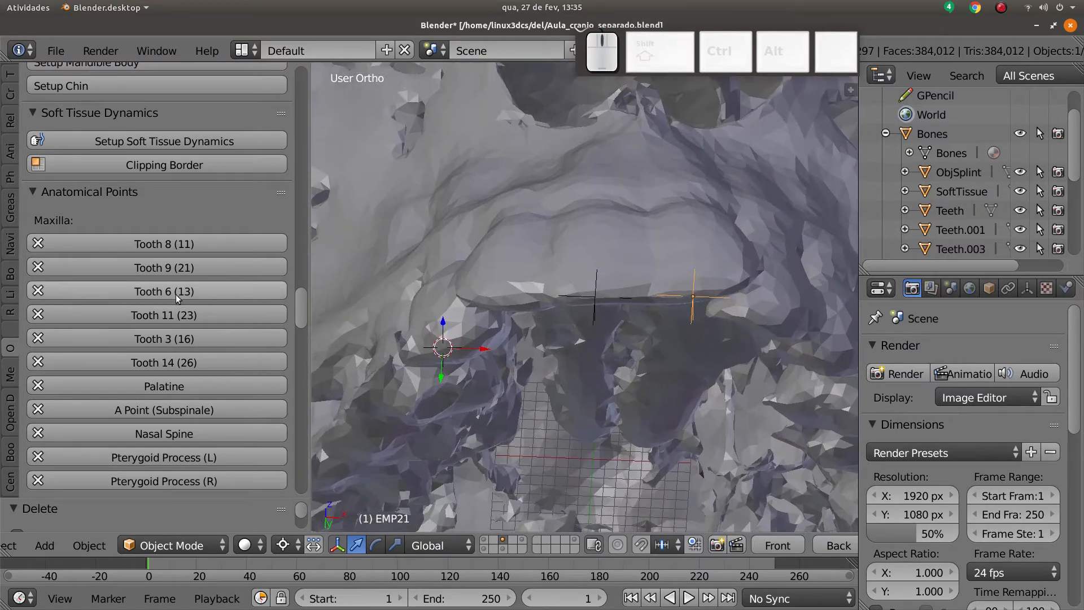
pyautogui.click(172, 292)
# - Place the Tooth 11 (23) point on the tip of the upper left canine
pyautogui.scroll(-2, 530, 324)
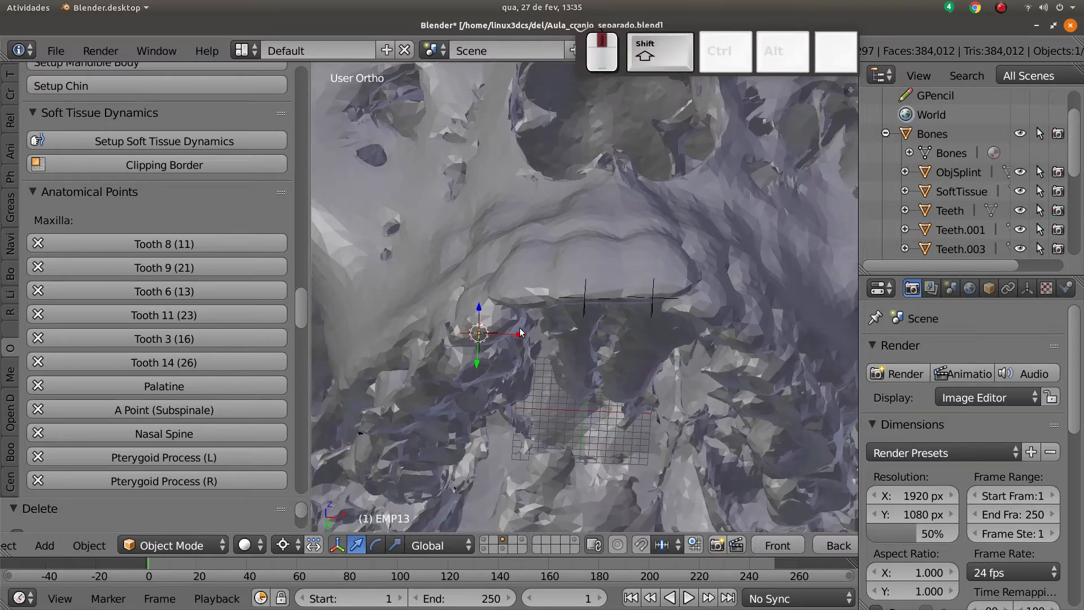
pyautogui.moveTo(562, 328); pyautogui.dragTo(532, 322, button='middle')
pyautogui.click(622, 306)
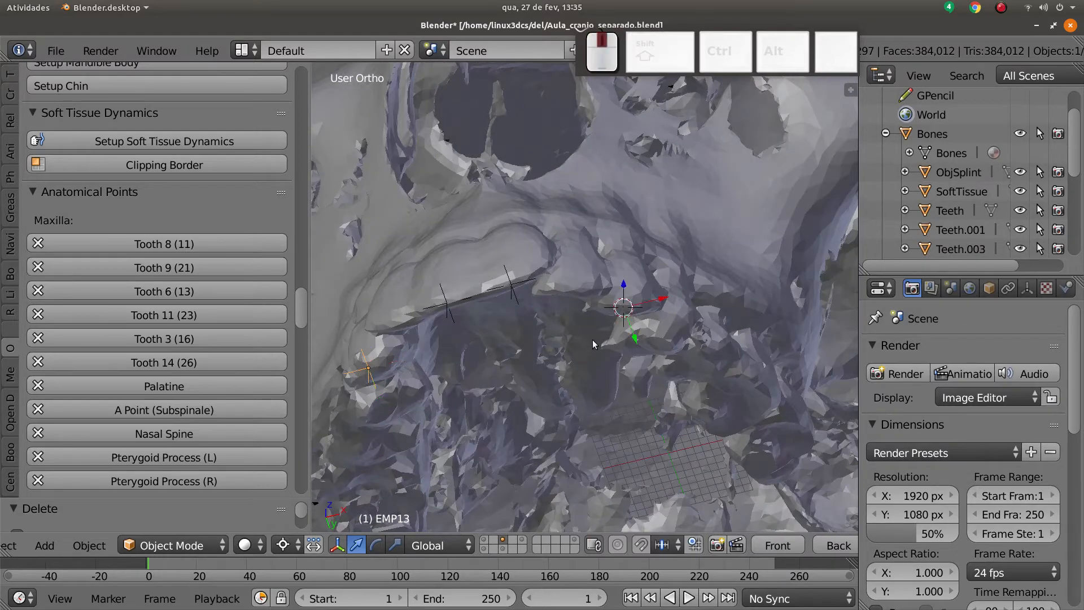
pyautogui.moveTo(592, 340); pyautogui.dragTo(603, 339, button='middle')
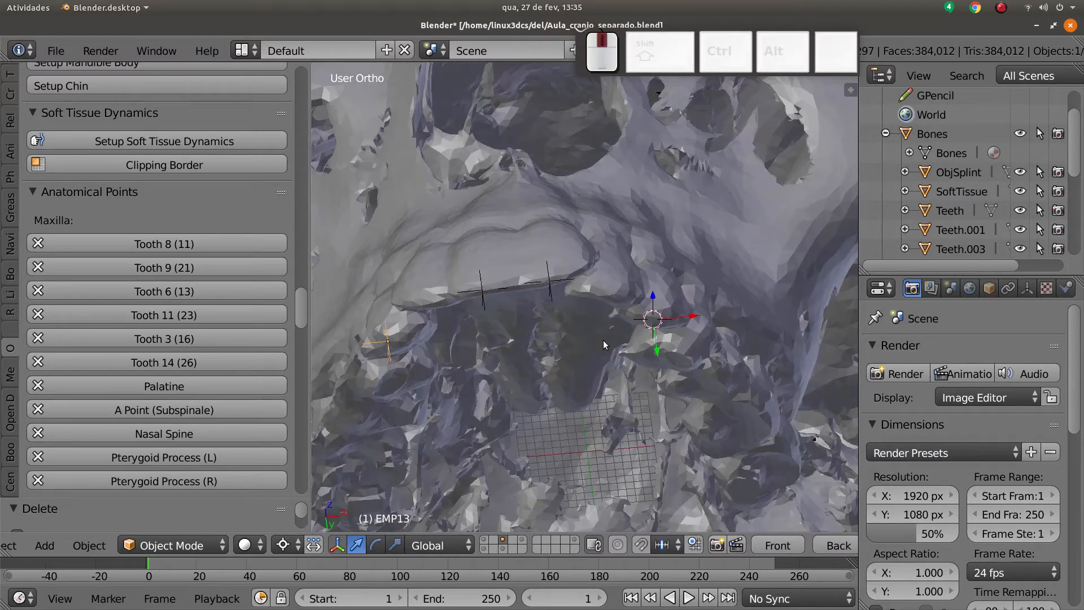
pyautogui.click(141, 317)
# - Place the Tooth 3 (16) and Tooth 14 (26) points on the upper right and upper left first molars
pyautogui.keyDown('shift'); pyautogui.moveTo(487, 327); pyautogui.dragTo(545, 369, button='middle'); pyautogui.keyUp('shift')
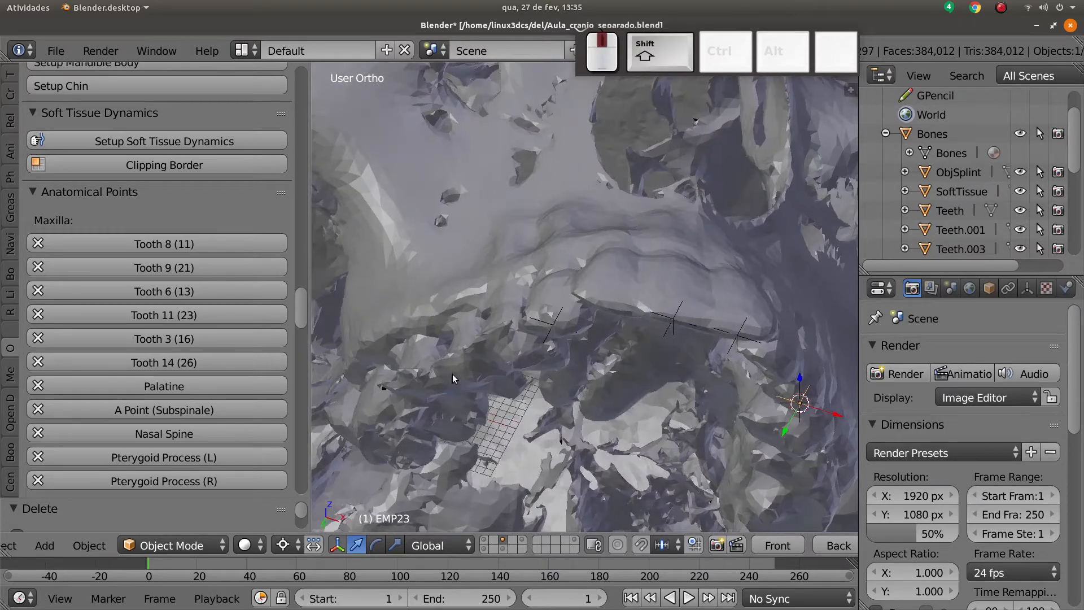
pyautogui.moveTo(452, 373); pyautogui.dragTo(433, 360, button='middle')
pyautogui.click(423, 357)
pyautogui.click(152, 338)
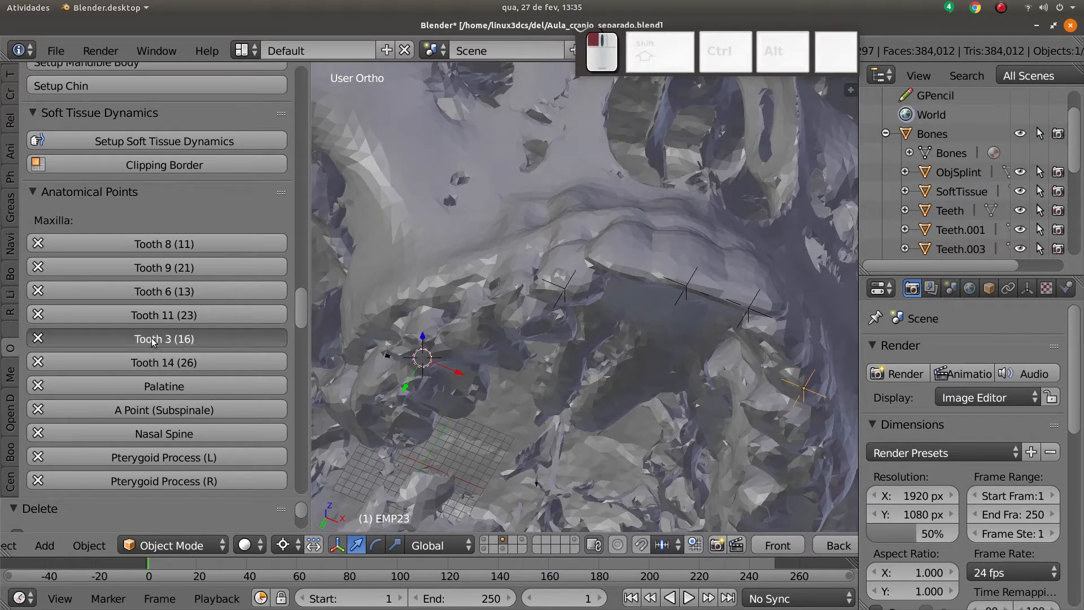
pyautogui.keyDown('shift'); pyautogui.moveTo(553, 322); pyautogui.dragTo(472, 362, button='middle'); pyautogui.keyUp('shift')
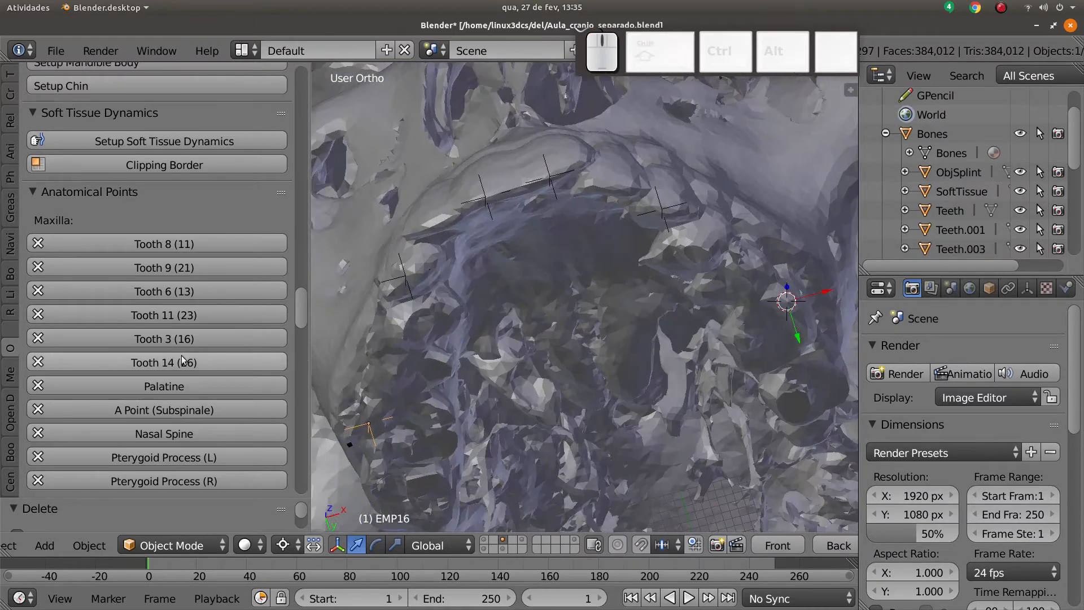
pyautogui.click(169, 362)
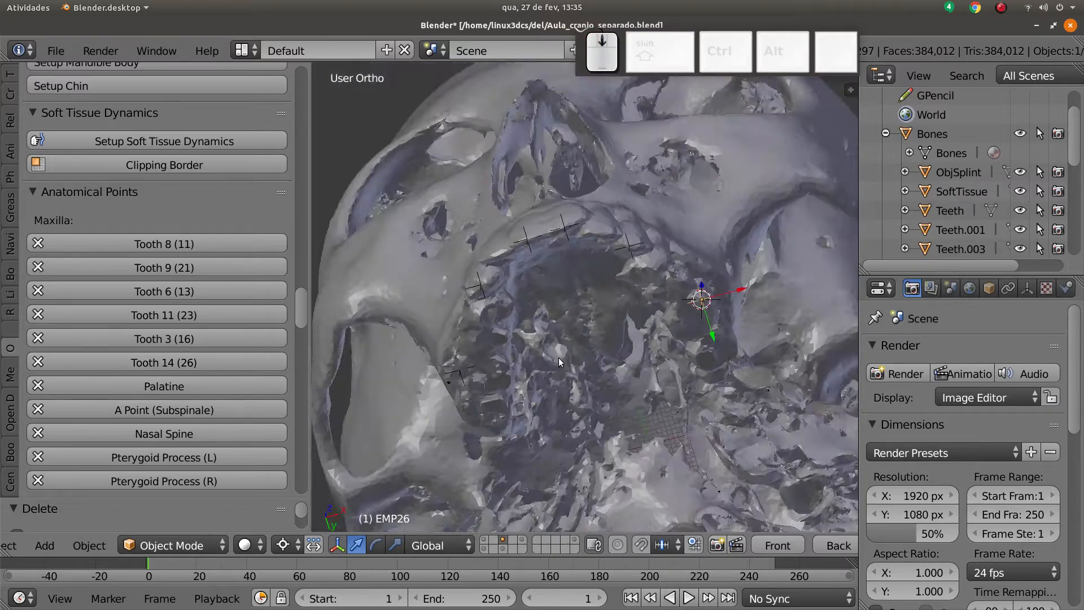
# - Place the Palatine point on the rear midline edge of the hard palate
pyautogui.moveTo(559, 358); pyautogui.dragTo(600, 389, button='middle')
pyautogui.moveTo(600, 390); pyautogui.dragTo(625, 379, button='middle')
pyautogui.moveTo(626, 380); pyautogui.dragTo(582, 357, button='middle')
pyautogui.keyDown('shift'); pyautogui.moveTo(576, 303); pyautogui.dragTo(548, 238, button='middle'); pyautogui.keyUp('shift')
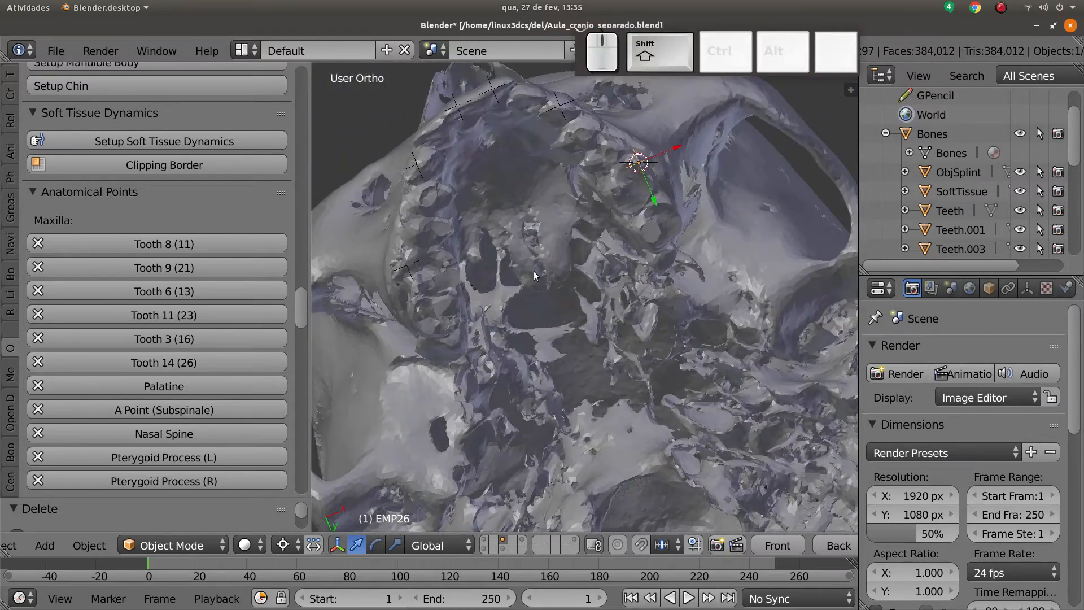
pyautogui.scroll(4, 543, 294)
pyautogui.click(544, 270)
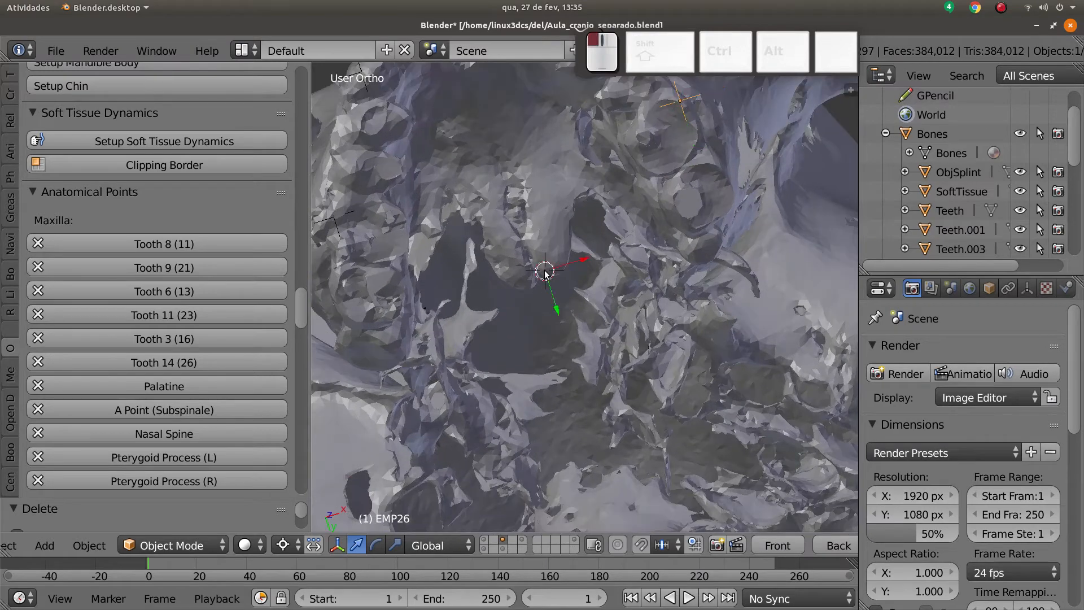
pyautogui.moveTo(545, 311); pyautogui.dragTo(536, 354, button='middle')
pyautogui.click(172, 386)
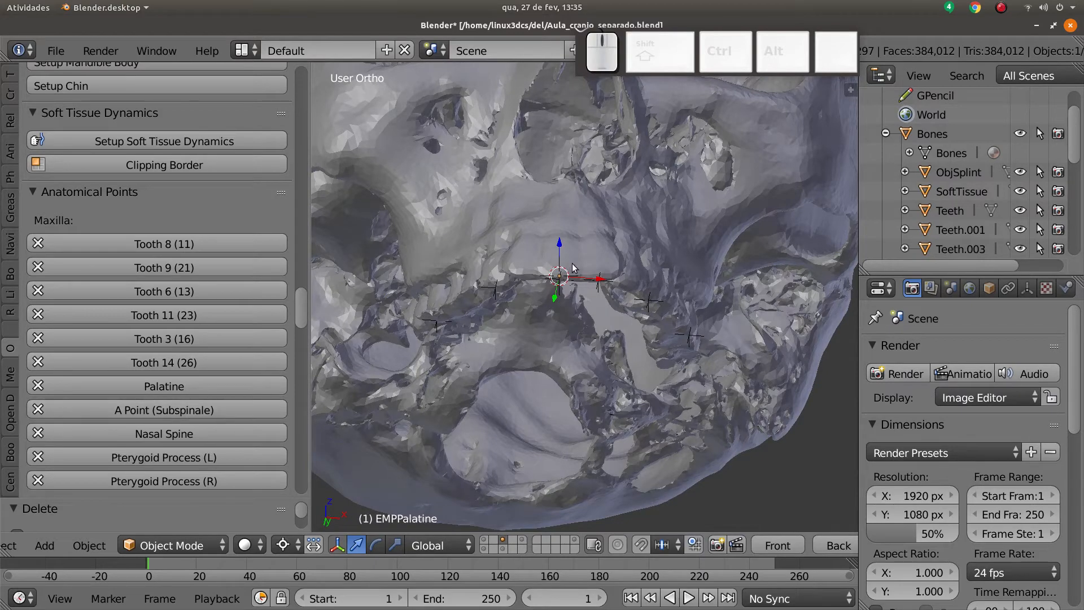
# - Place the A Point (Subspinale) marker on the front midline of the maxilla, just below the nasal opening
pyautogui.moveTo(350, 373); pyautogui.dragTo(484, 302, button='middle')
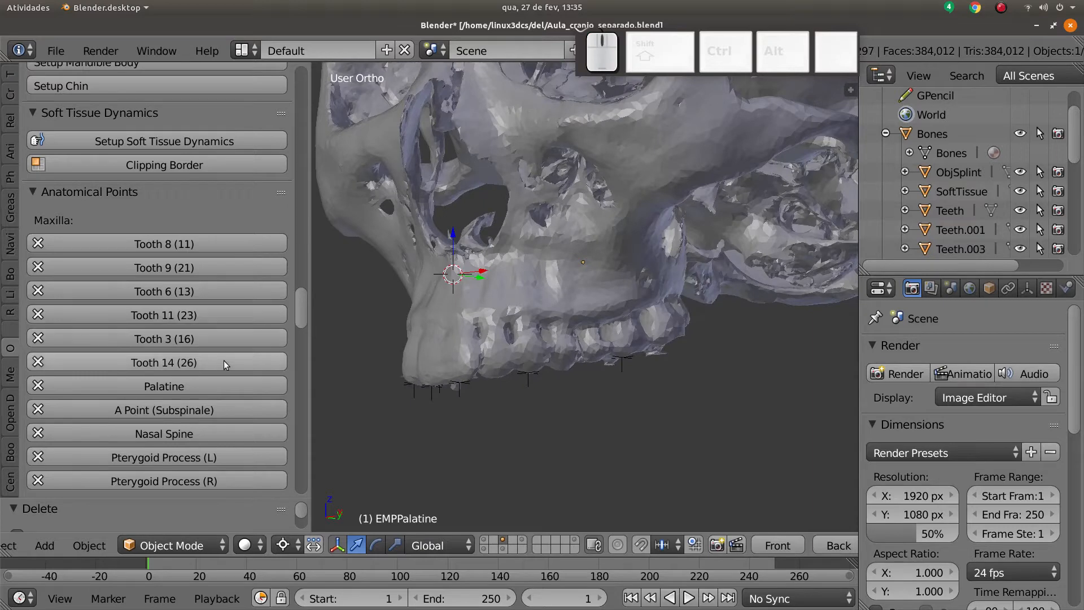
pyautogui.click(172, 415)
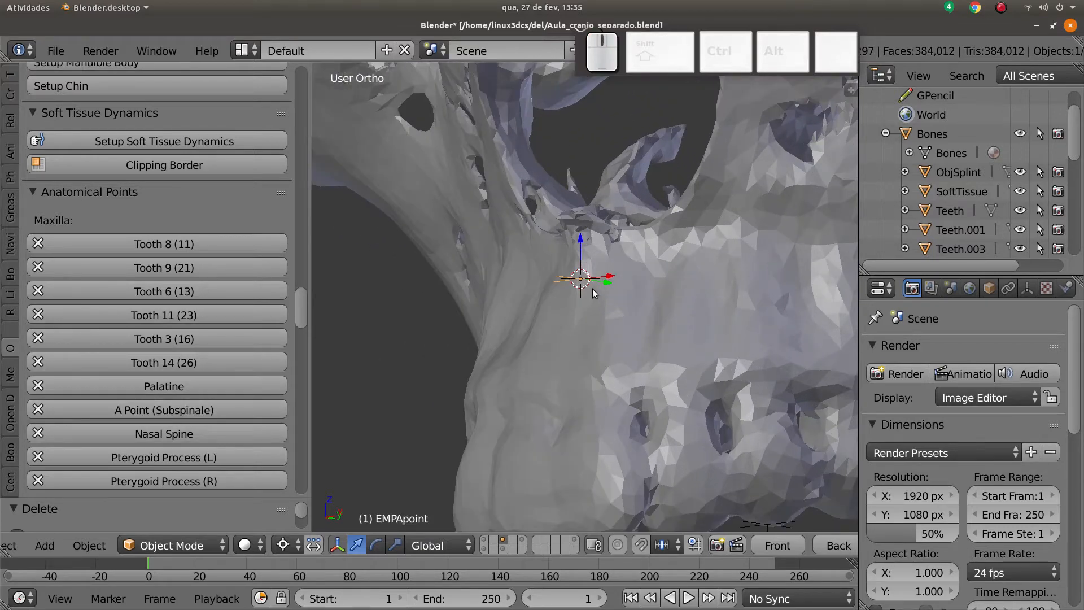
pyautogui.moveTo(592, 289); pyautogui.dragTo(649, 317, button='middle')
# - In the right side wireframe view, move the A point slightly up along the front contour of the maxilla, then restore solid shading
pyautogui.press('KP_3')
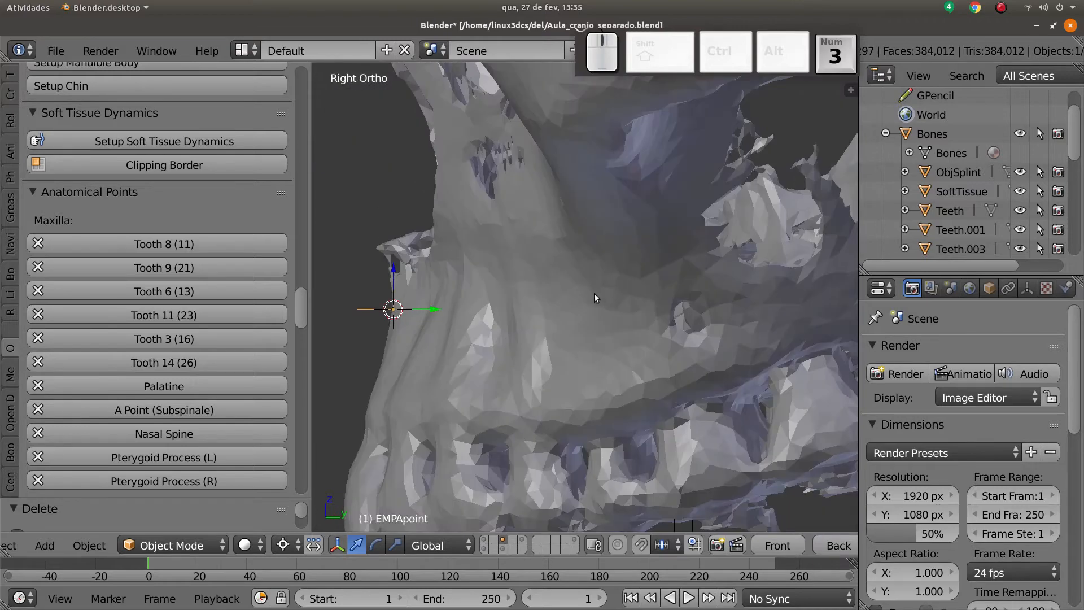
pyautogui.keyDown('shift'); pyautogui.moveTo(438, 332); pyautogui.dragTo(553, 323, button='middle'); pyautogui.keyUp('shift')
pyautogui.scroll(3, 553, 322)
pyautogui.press('z')
pyautogui.scroll(2, 527, 322)
pyautogui.keyDown('shift'); pyautogui.moveTo(439, 308); pyautogui.dragTo(541, 322, button='middle'); pyautogui.keyUp('shift')
pyautogui.press('g')
pyautogui.click(594, 326)
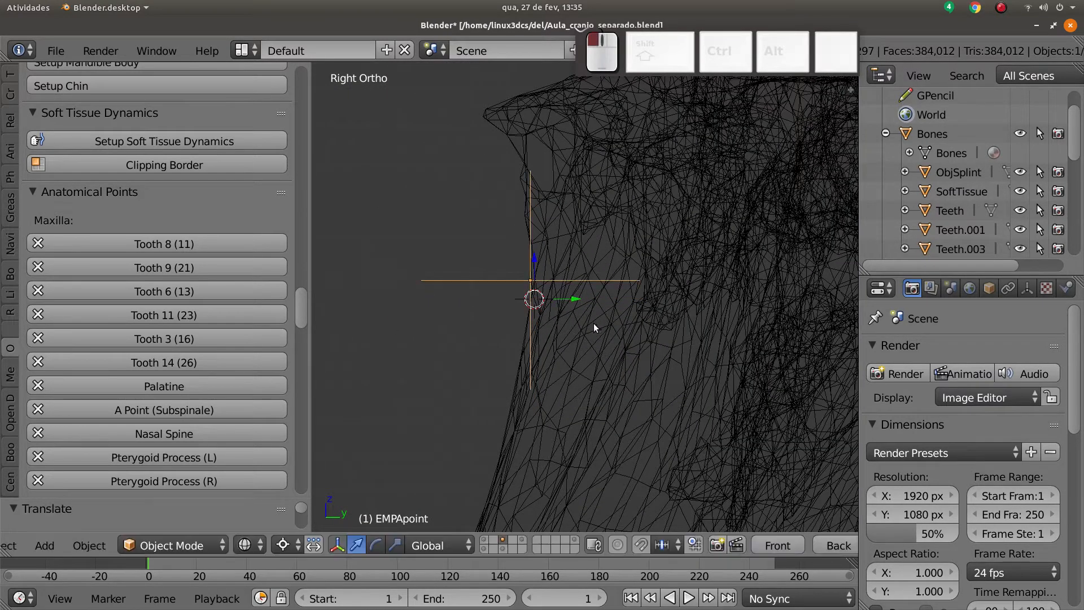
pyautogui.scroll(-3, 593, 325)
pyautogui.press('g')
pyautogui.rightClick(570, 330)
pyautogui.moveTo(570, 325)
pyautogui.mouseDown(button='middle')
pyautogui.moveTo(686, 360)
pyautogui.moveTo(591, 387)
pyautogui.moveTo(539, 373)
pyautogui.mouseUp(button='middle')
pyautogui.press('z')
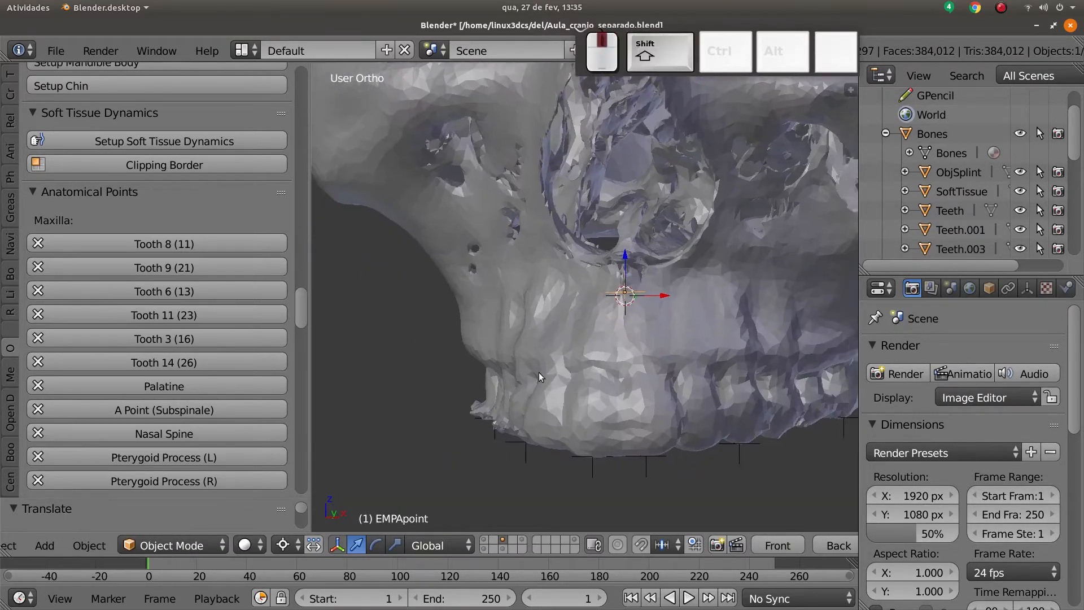
# - Place the Nasal Spine point on the tip of the bony projection below the nasal opening
pyautogui.scroll(3, 536, 367)
pyautogui.scroll(-3, 138, 401)
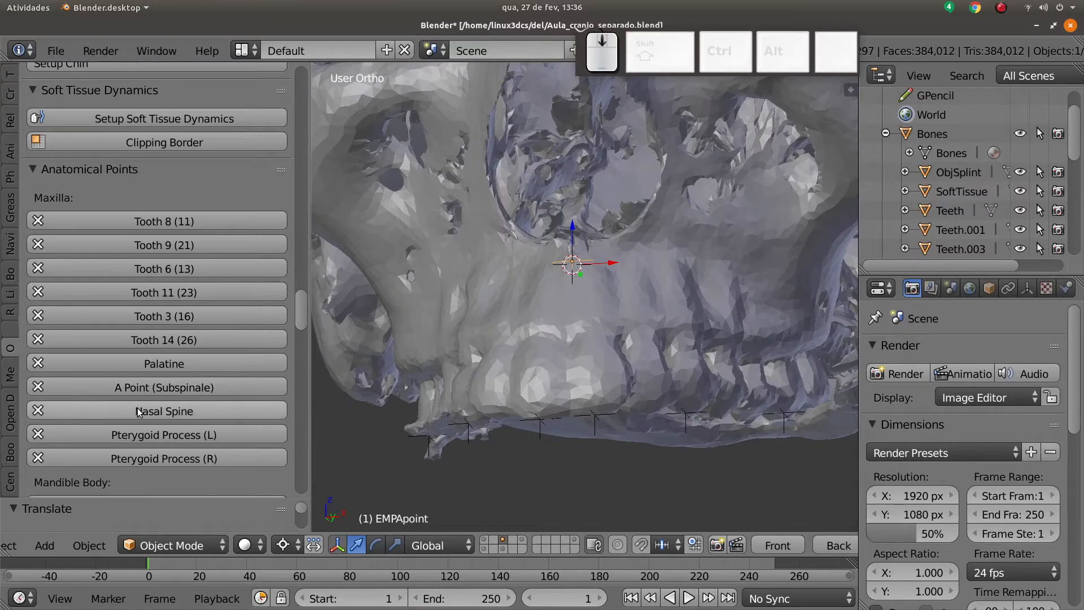
pyautogui.scroll(-3, 453, 350)
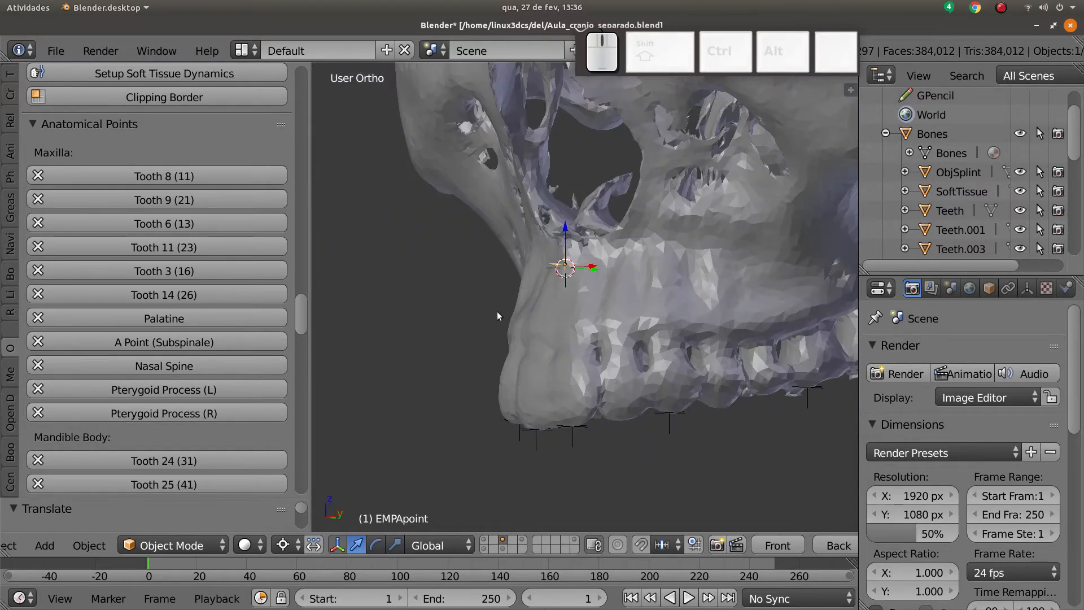
pyautogui.scroll(8, 496, 311)
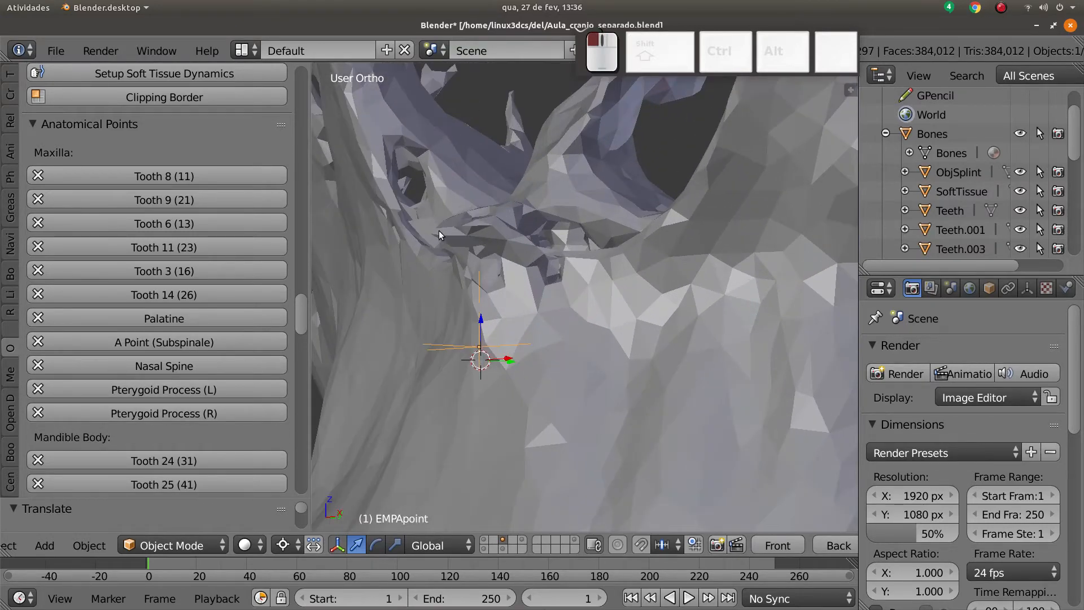
pyautogui.moveTo(439, 230); pyautogui.dragTo(633, 309, button='middle')
pyautogui.moveTo(615, 277); pyautogui.dragTo(481, 375, button='middle')
pyautogui.scroll(2, 481, 375)
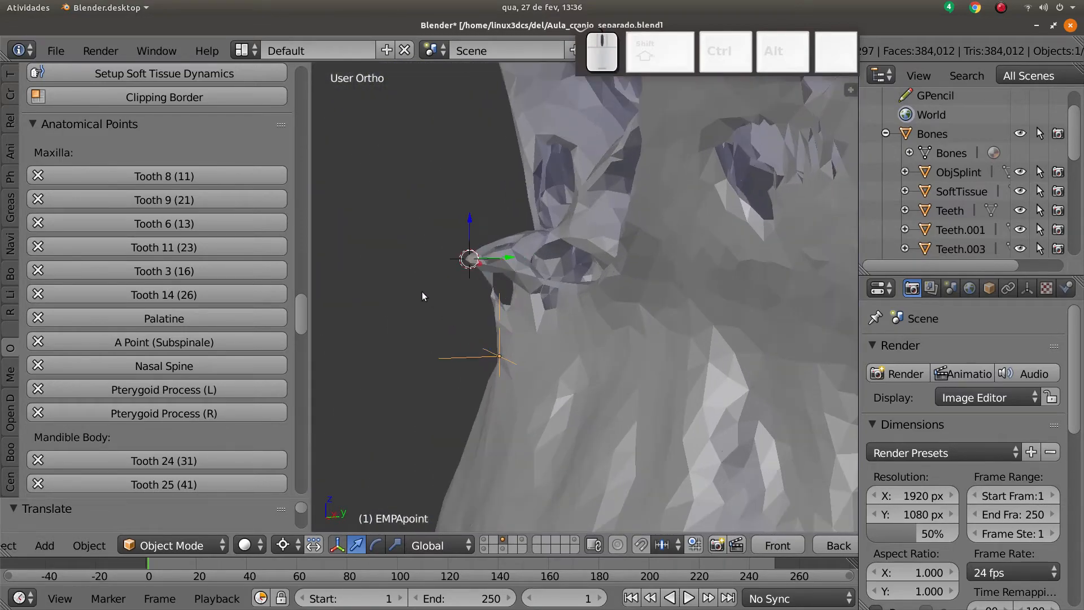
pyautogui.click(193, 366)
# - Place the Pterygoid Process (L) point behind the last upper left molar, working from the rear of the skull
pyautogui.scroll(-6, 533, 330)
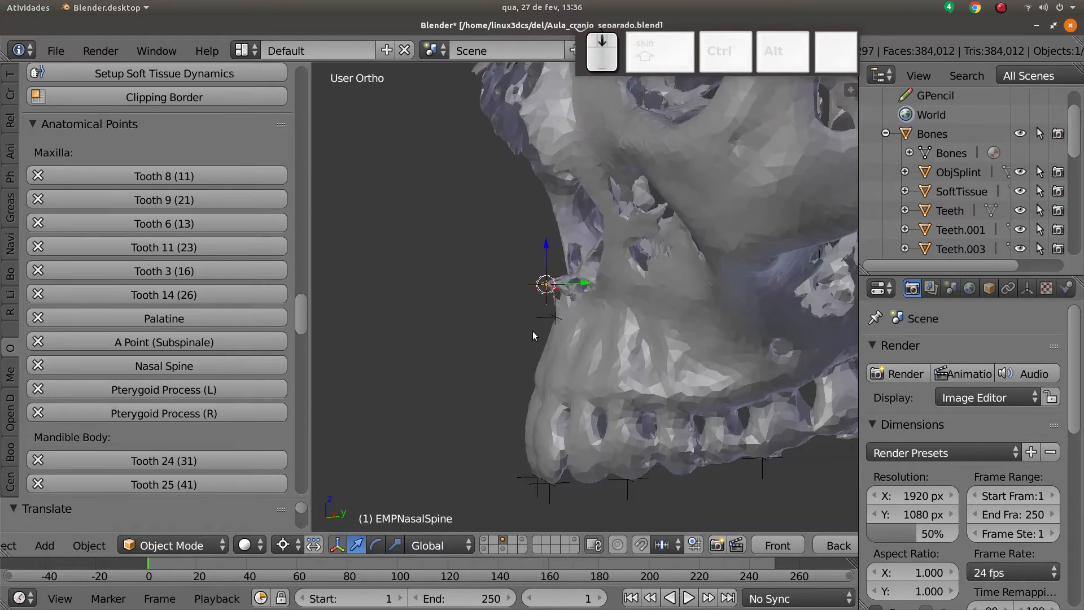
pyautogui.moveTo(481, 381); pyautogui.dragTo(619, 314, button='middle')
pyautogui.scroll(-2, 546, 340)
pyautogui.scroll(-1, 547, 339)
pyautogui.click(481, 299)
pyautogui.scroll(-2, 521, 334)
pyautogui.keyDown('shift'); pyautogui.moveTo(618, 314); pyautogui.dragTo(531, 349, button='middle'); pyautogui.keyUp('shift')
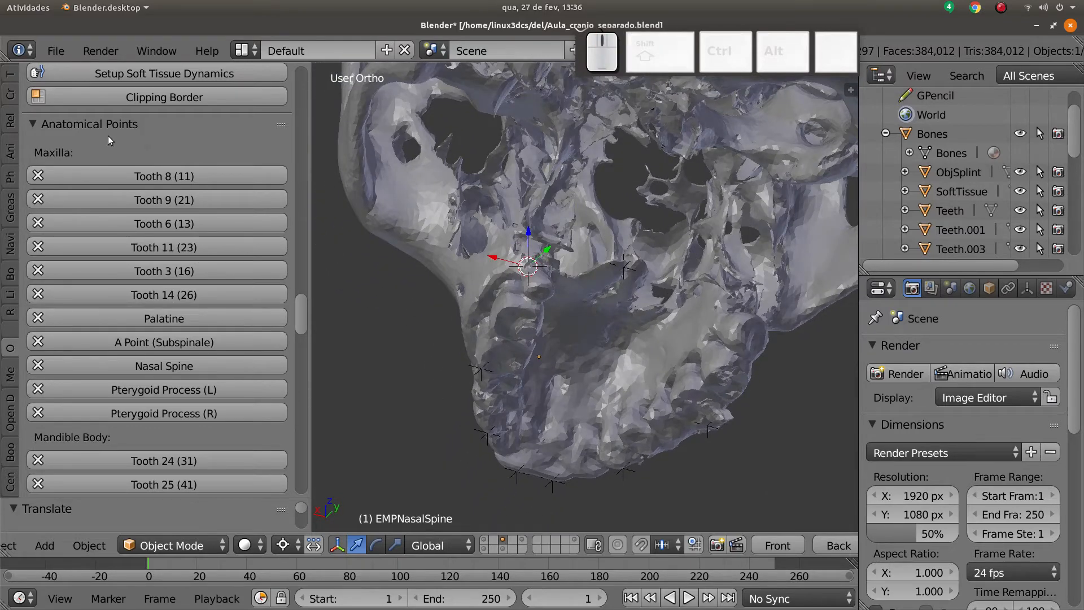
pyautogui.moveTo(590, 293); pyautogui.dragTo(510, 305, button='middle')
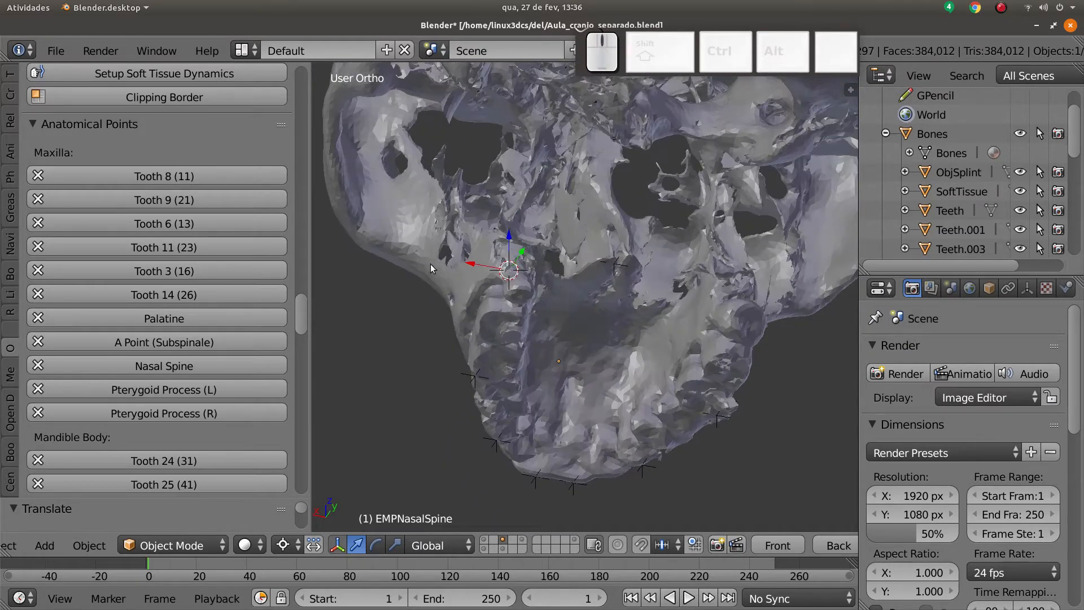
pyautogui.moveTo(430, 264); pyautogui.dragTo(455, 328, button='middle')
pyautogui.scroll(2, 497, 277)
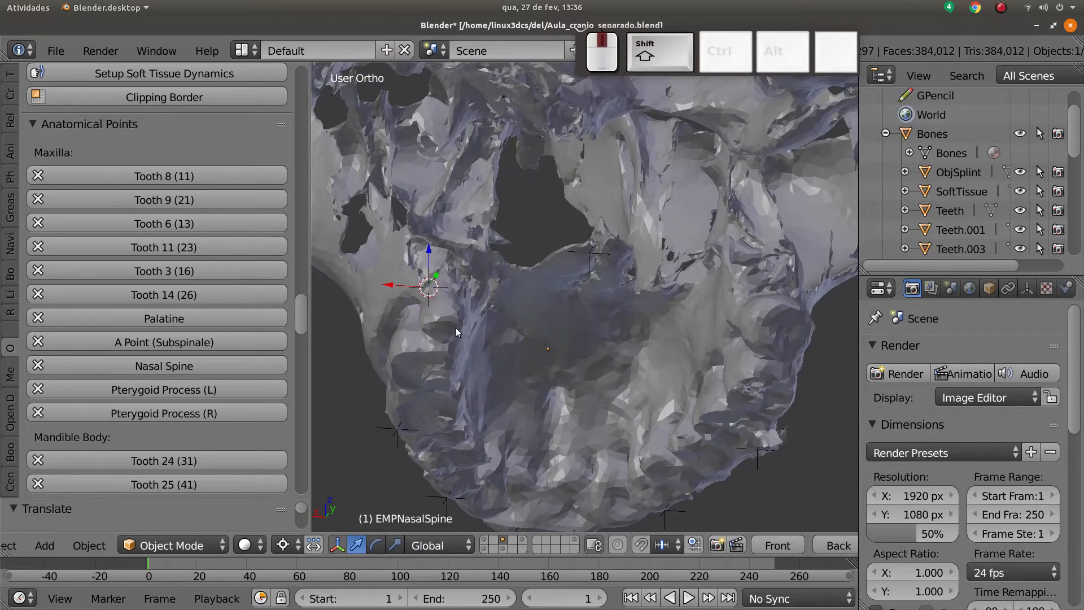
pyautogui.click(225, 390)
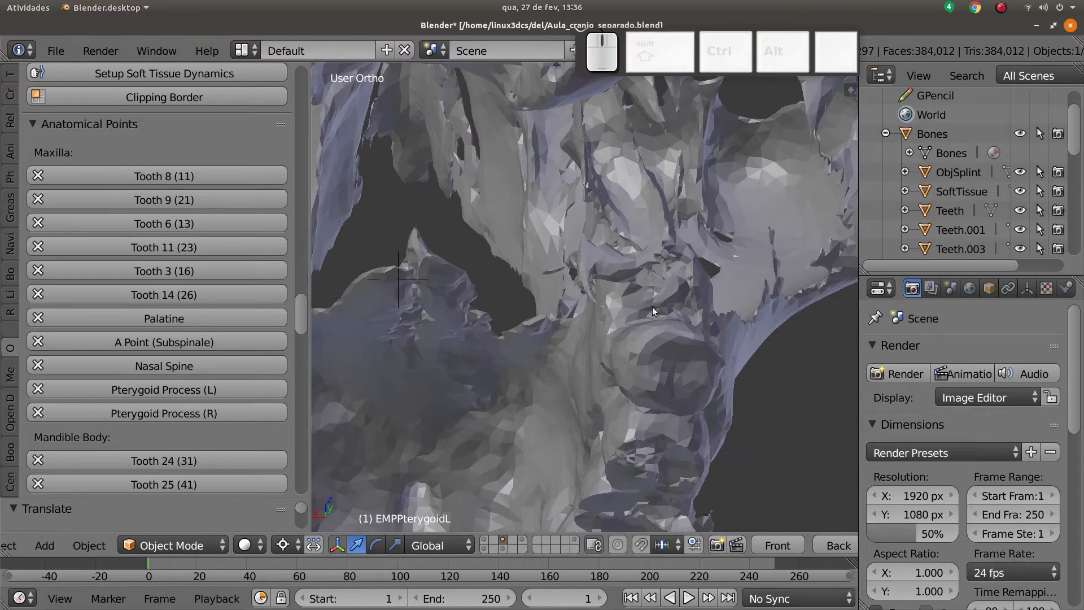
# - Place the Pterygoid Process (R) point behind the last upper right molar
pyautogui.click(652, 307)
pyautogui.scroll(-2, 620, 316)
pyautogui.click(196, 419)
pyautogui.scroll(-2, 503, 342)
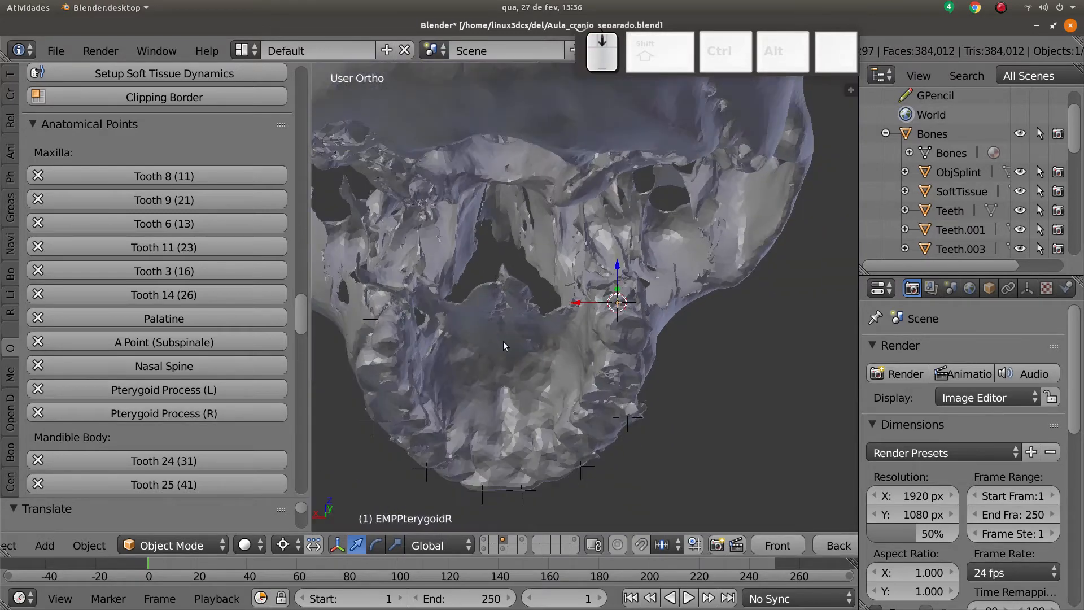
pyautogui.moveTo(503, 342); pyautogui.dragTo(609, 355, button='middle')
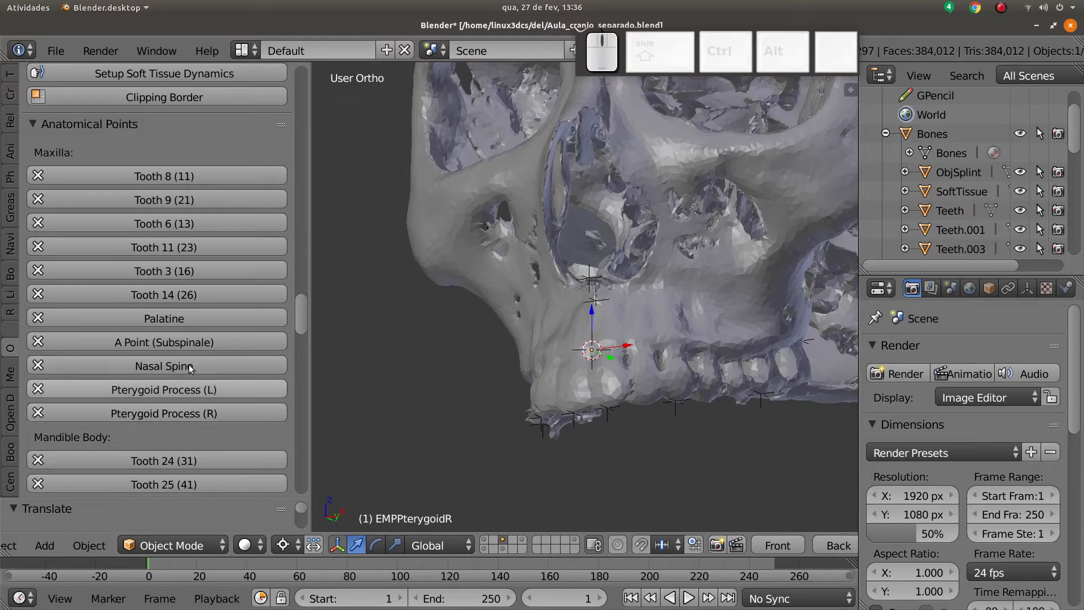
# - Display only the layer that holds the mandible mesh
pyautogui.scroll(-3, 178, 337)
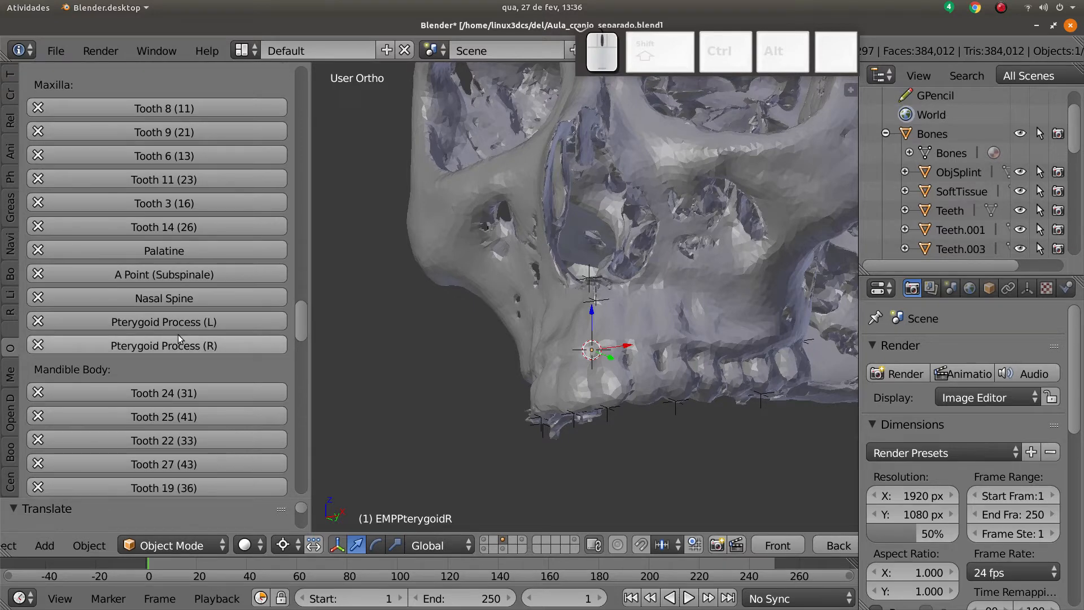
pyautogui.scroll(-6, 178, 338)
pyautogui.moveTo(503, 359); pyautogui.dragTo(536, 319, button='middle')
pyautogui.click(501, 547)
pyautogui.scroll(-2, 606, 403)
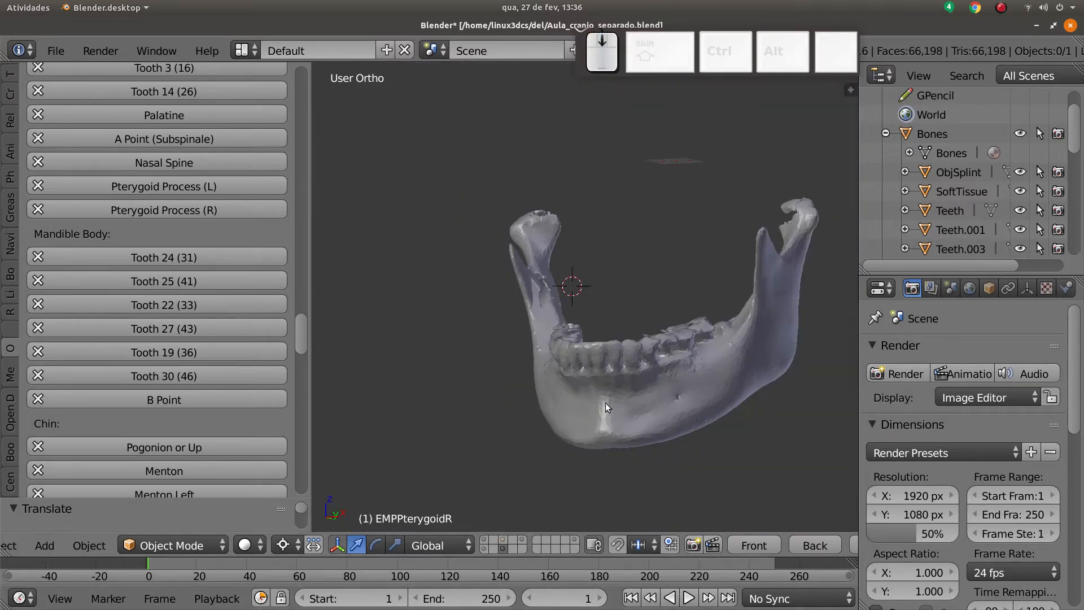
# - Place the Tooth 24 (31) and Tooth 25 (41) points on the incisal edges of the lower left and right central incisors
pyautogui.moveTo(605, 402); pyautogui.dragTo(621, 404, button='middle')
pyautogui.moveTo(591, 402)
pyautogui.keyDown('shift'); pyautogui.mouseDown(button='middle')
pyautogui.moveTo(563, 382)
pyautogui.moveTo(588, 416)
pyautogui.mouseUp(button='middle'); pyautogui.keyUp('shift')
pyautogui.scroll(2, 585, 403)
pyautogui.keyDown('shift'); pyautogui.moveTo(588, 408); pyautogui.dragTo(587, 380, button='middle'); pyautogui.keyUp('shift')
pyautogui.scroll(3, 581, 381)
pyautogui.click(601, 365)
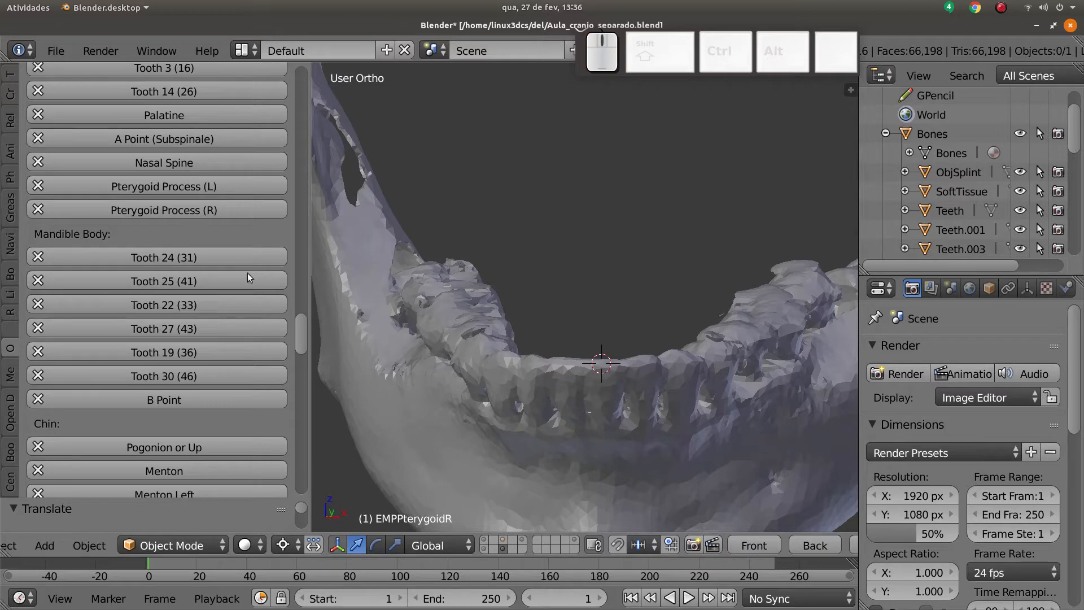
pyautogui.click(227, 256)
pyautogui.click(562, 362)
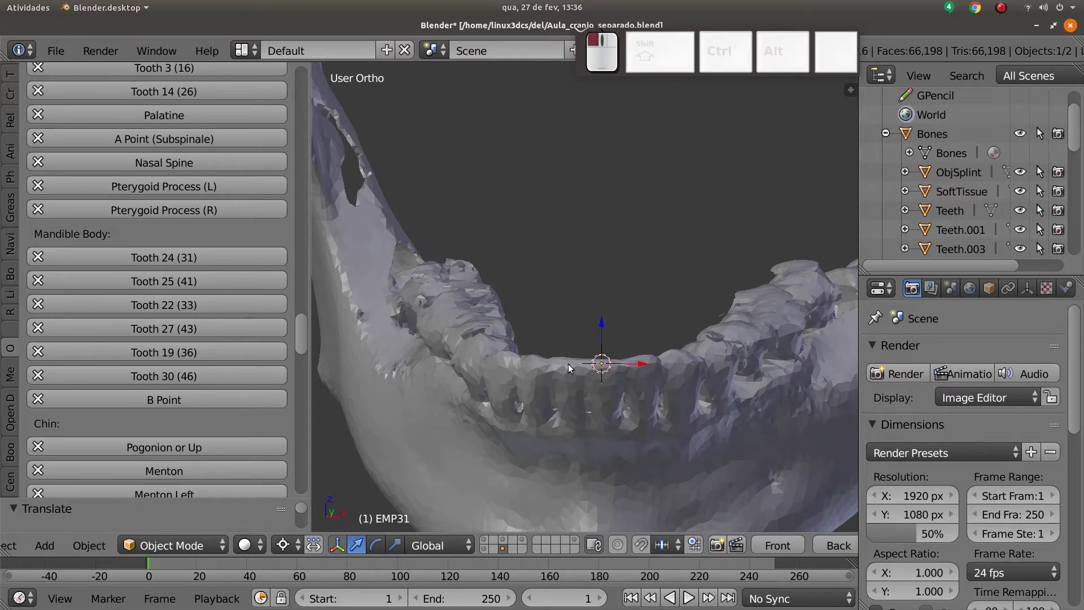
pyautogui.click(237, 282)
# - Place the Tooth 22 (33) and Tooth 27 (43) points on the tips of the lower left and right canines
pyautogui.moveTo(672, 384); pyautogui.dragTo(568, 370, button='middle')
pyautogui.click(667, 373)
pyautogui.click(203, 304)
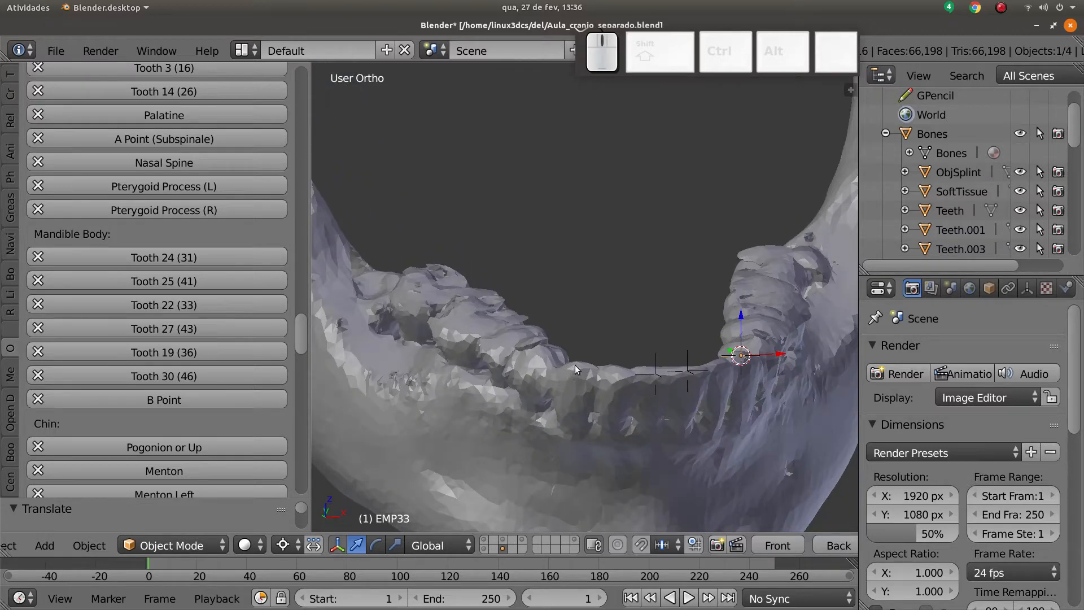
pyautogui.click(576, 366)
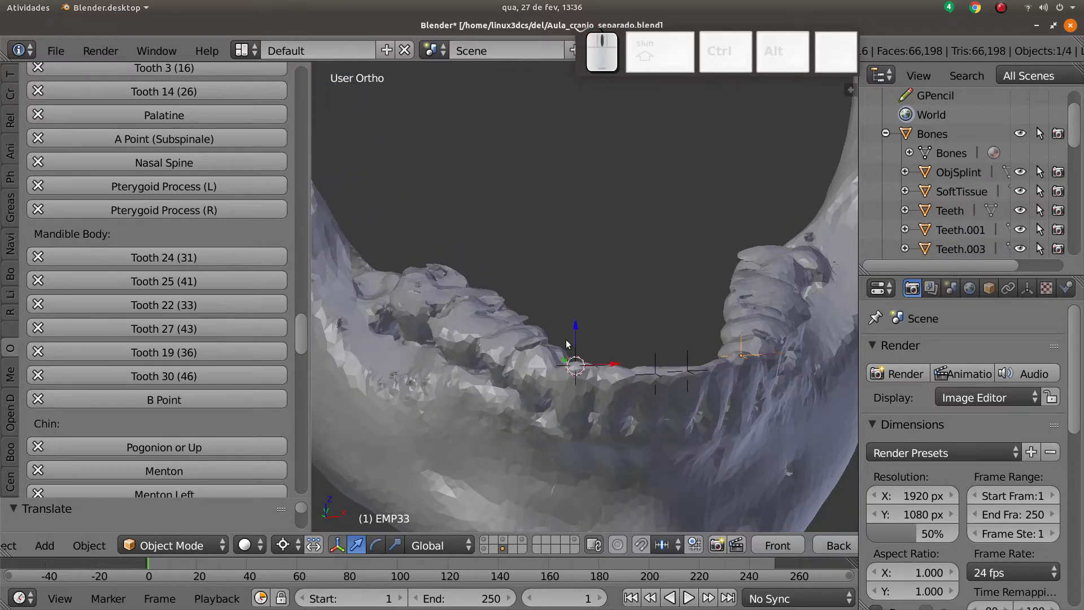
pyautogui.click(182, 322)
# - Set the 3D cursor on the lower left first molar and delete the point added there
pyautogui.moveTo(486, 373); pyautogui.dragTo(783, 329, button='middle')
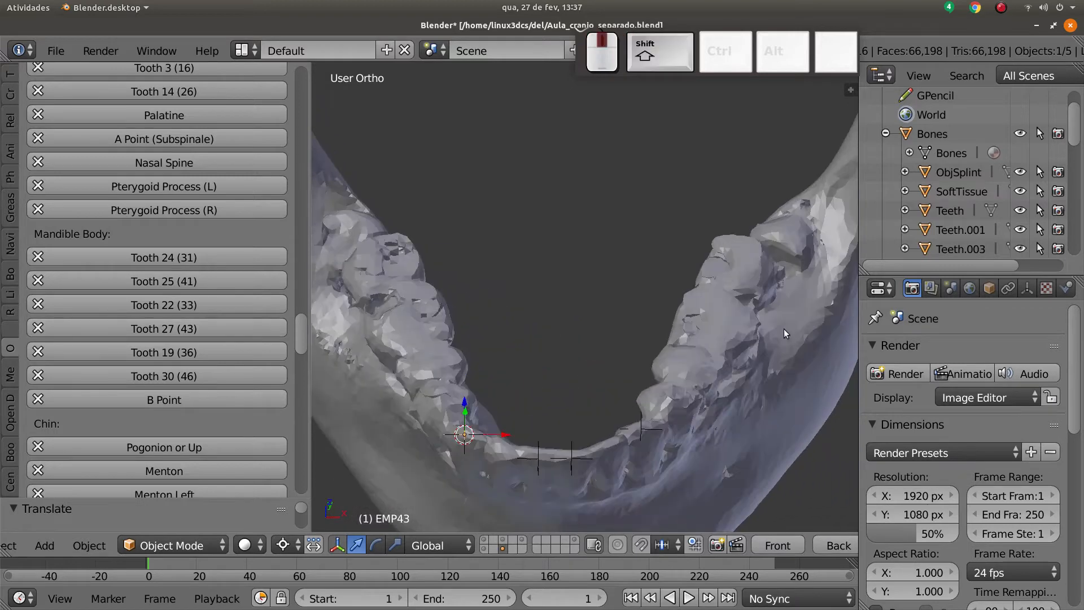
pyautogui.click(733, 325)
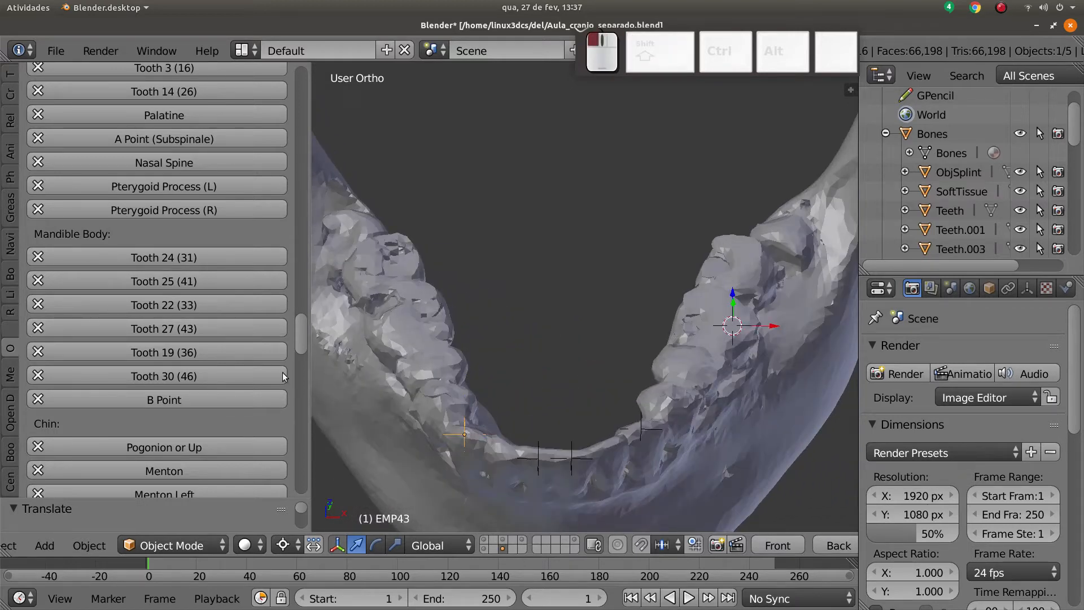
pyautogui.click(216, 350)
pyautogui.press('shift')
pyautogui.moveTo(488, 356); pyautogui.dragTo(498, 332, button='middle')
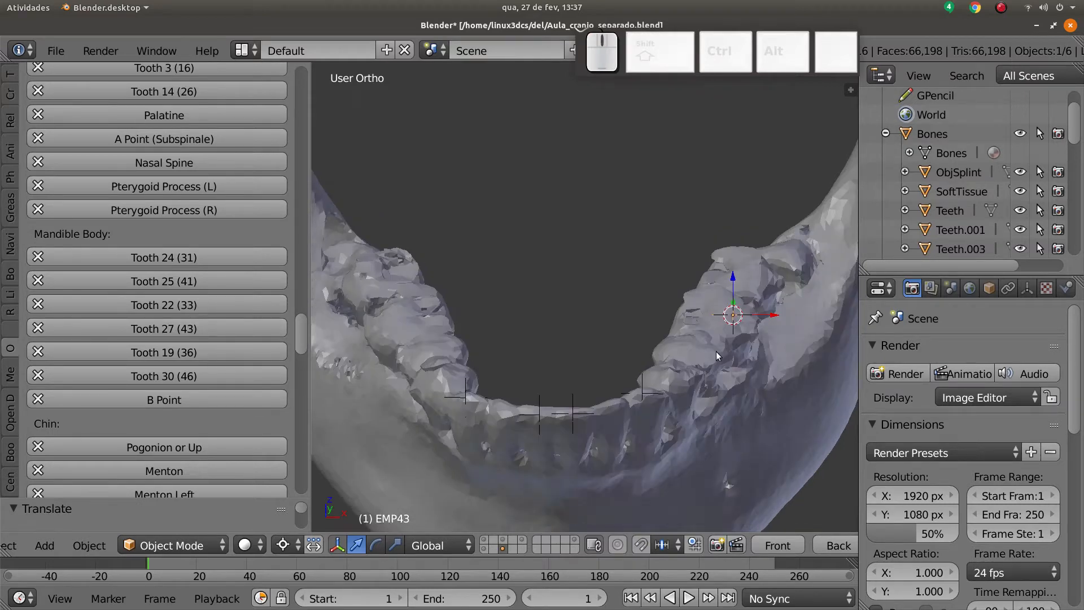
pyautogui.scroll(-2, 716, 351)
pyautogui.moveTo(715, 352); pyautogui.dragTo(513, 242, button='middle')
pyautogui.scroll(2, 687, 337)
pyautogui.press('x')
pyautogui.click(696, 335)
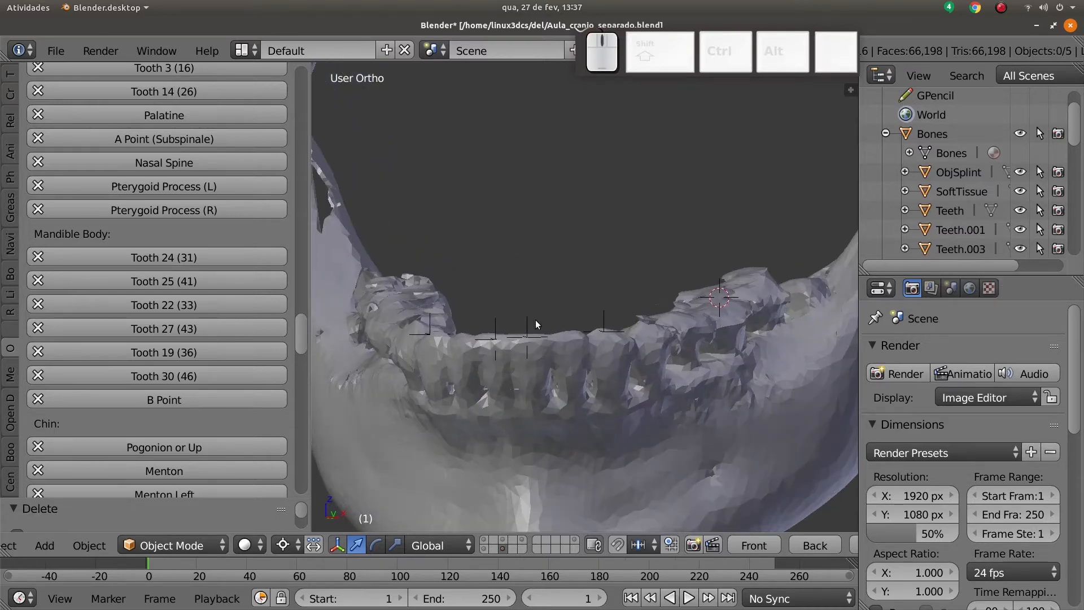
# - Add the Tooth 19 (36) point at the 3D cursor on the lower left first molar
pyautogui.moveTo(535, 319); pyautogui.dragTo(534, 337, button='middle')
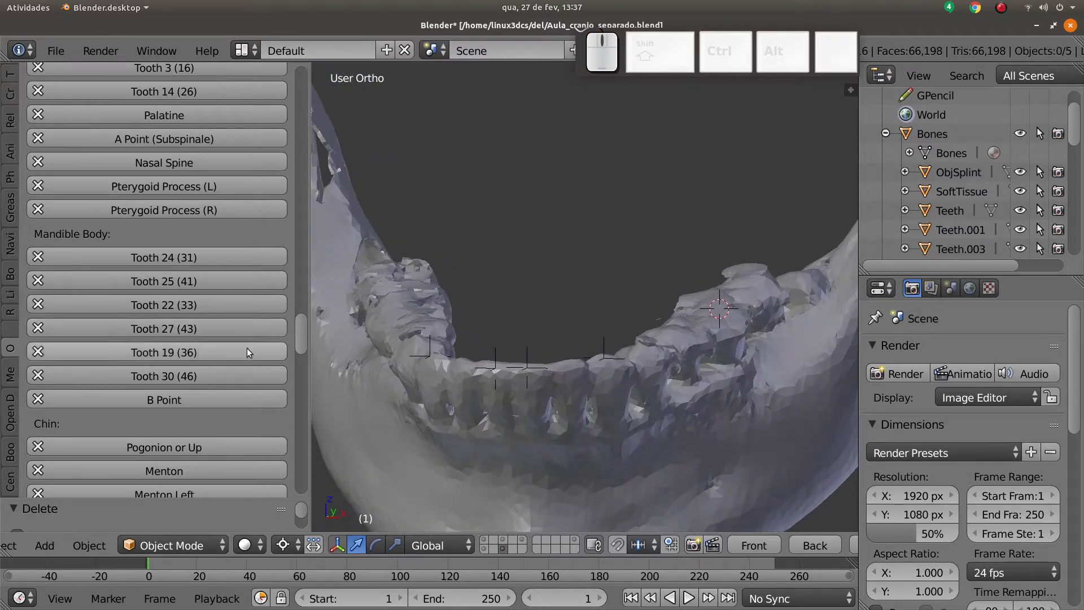
pyautogui.moveTo(734, 349); pyautogui.dragTo(727, 364, button='middle')
pyautogui.click(199, 351)
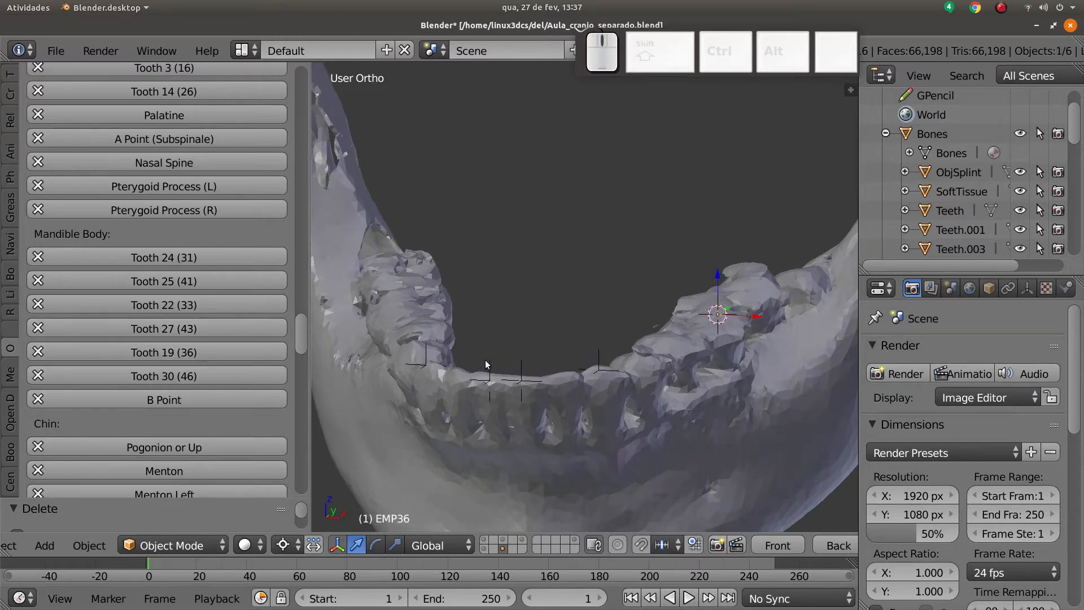
# - Place the Tooth 30 (46) point on the chewing surface of the lower right first molar
pyautogui.moveTo(485, 361); pyautogui.dragTo(533, 360, button='middle')
pyautogui.click(531, 340)
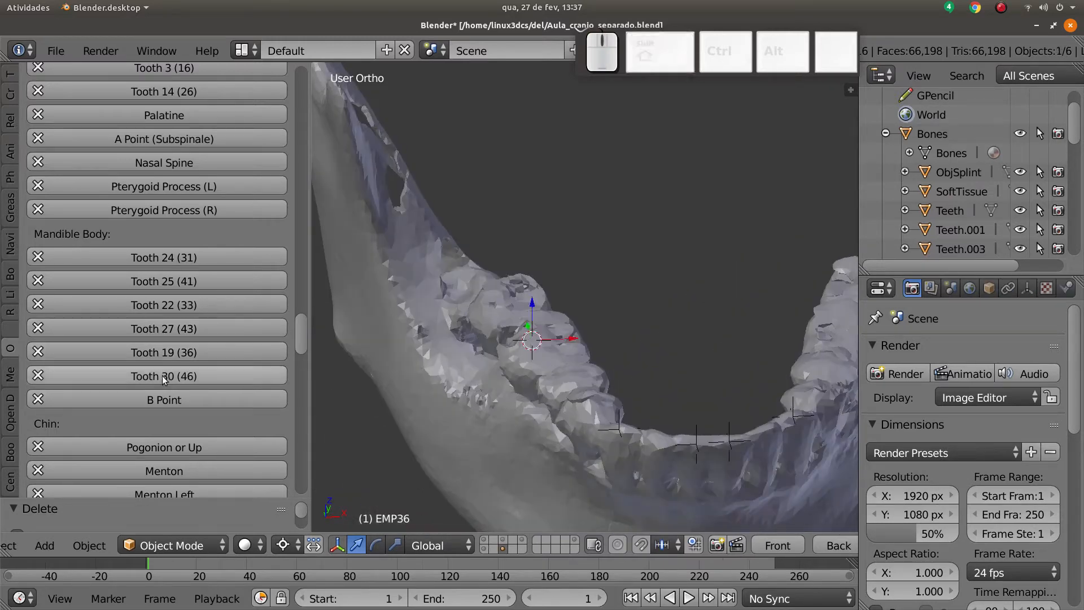
pyautogui.click(172, 377)
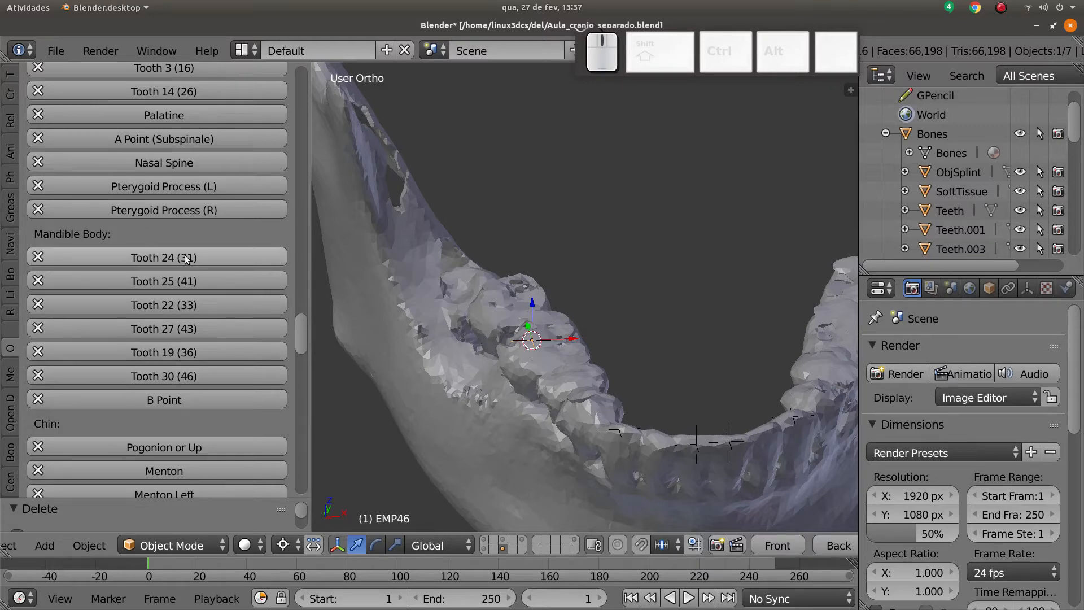
# - Place the B Point on the midline concavity of the mandible's front surface, below the lower incisors
pyautogui.scroll(-1, 612, 314)
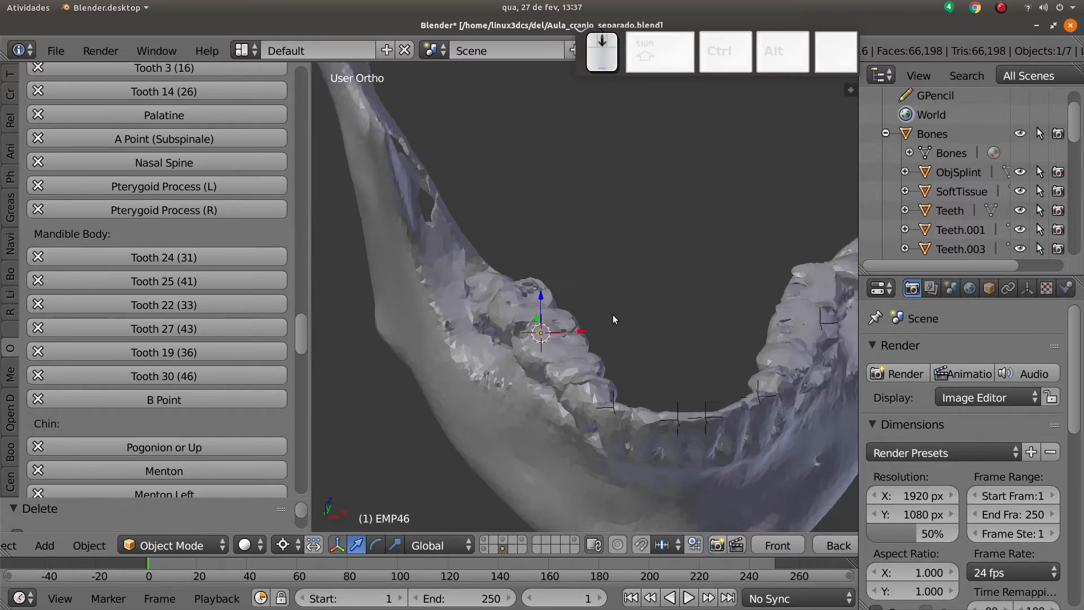
pyautogui.scroll(-1, 613, 314)
pyautogui.keyDown('shift'); pyautogui.moveTo(664, 445); pyautogui.dragTo(487, 432, button='middle'); pyautogui.keyUp('shift')
pyautogui.scroll(1, 591, 382)
pyautogui.click(572, 413)
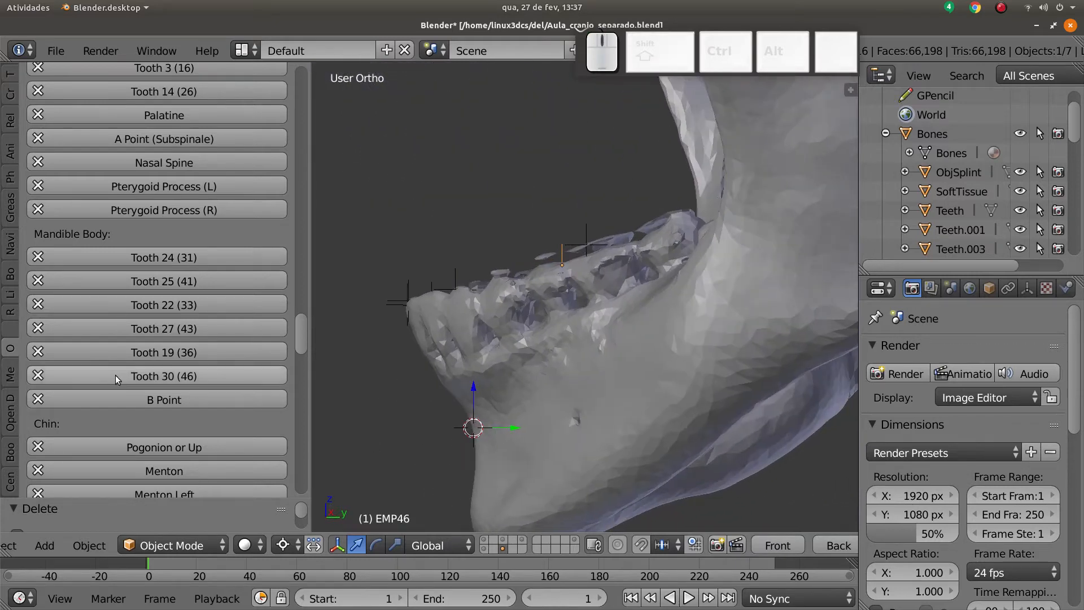
pyautogui.click(135, 401)
# - In the right side wireframe view, move the B Point slightly down along the front contour of the mandible, then restore solid shading
pyautogui.press('KP_3')
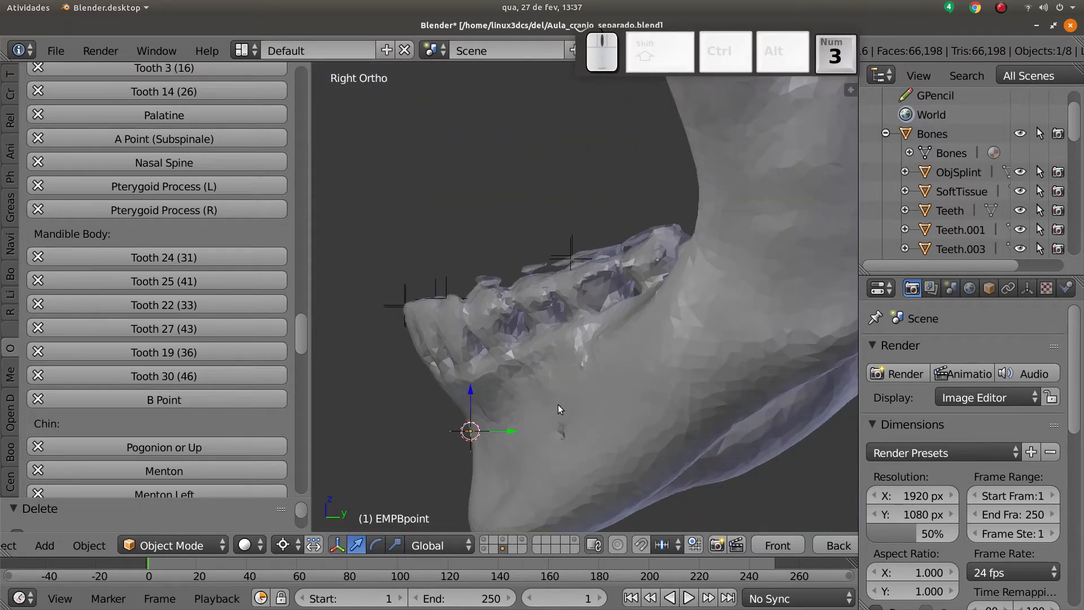
pyautogui.keyDown('shift'); pyautogui.moveTo(558, 404); pyautogui.dragTo(674, 288, button='middle'); pyautogui.keyUp('shift')
pyautogui.press('z')
pyautogui.scroll(9, 653, 296)
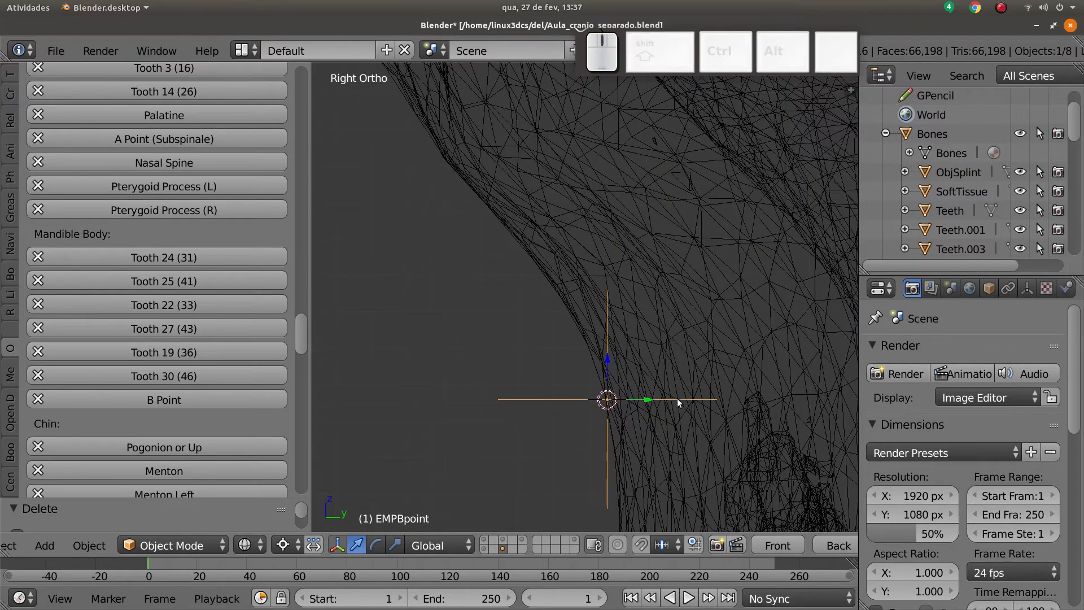
pyautogui.press('g')
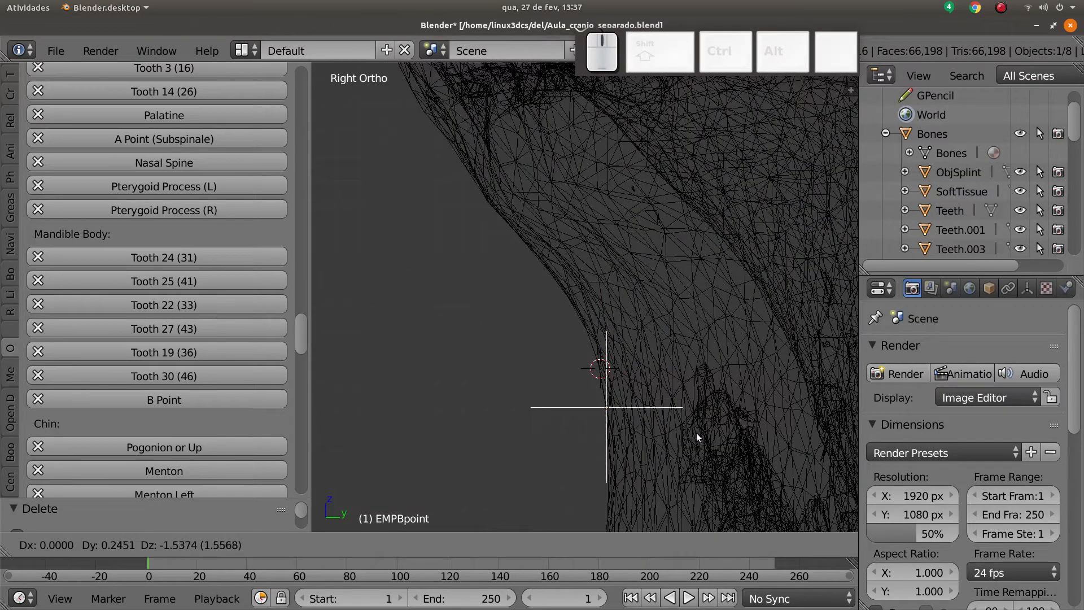
pyautogui.click(696, 432)
pyautogui.scroll(-5, 683, 388)
pyautogui.moveTo(683, 388); pyautogui.dragTo(586, 402, button='middle')
pyautogui.scroll(-3, 628, 403)
pyautogui.press('z')
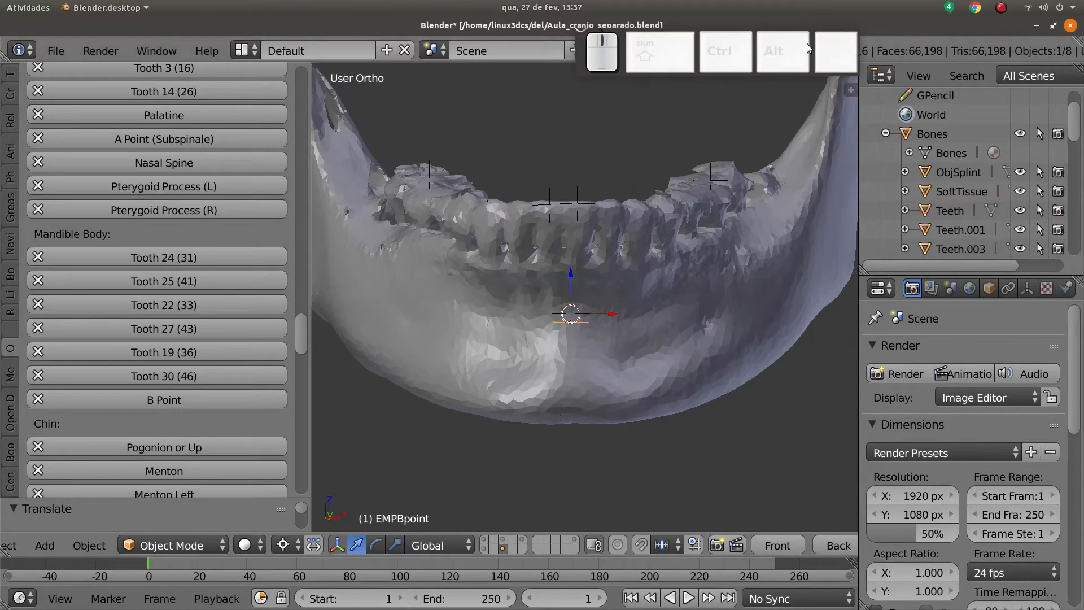
# - Place the Pogonion or Up point on the chin's midline prominence, below the B Point
pyautogui.moveTo(368, 363); pyautogui.dragTo(649, 254, button='middle')
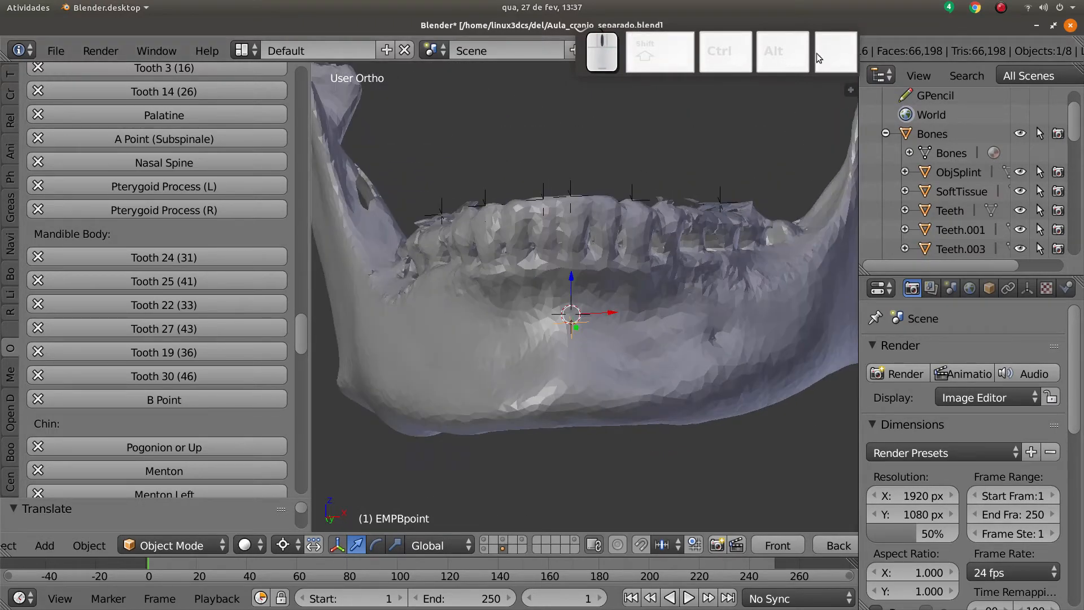
pyautogui.keyDown('shift'); pyautogui.moveTo(481, 382); pyautogui.dragTo(455, 354, button='middle'); pyautogui.keyUp('shift')
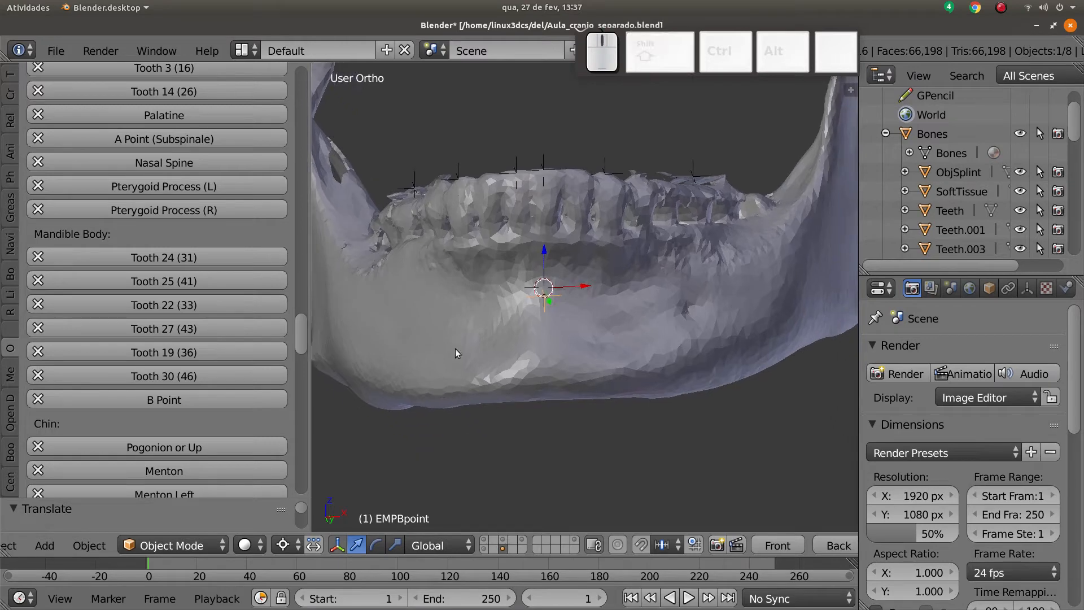
pyautogui.scroll(-2, 552, 292)
pyautogui.moveTo(554, 292); pyautogui.dragTo(562, 327, button='middle')
pyautogui.scroll(4, 551, 351)
pyautogui.click(552, 355)
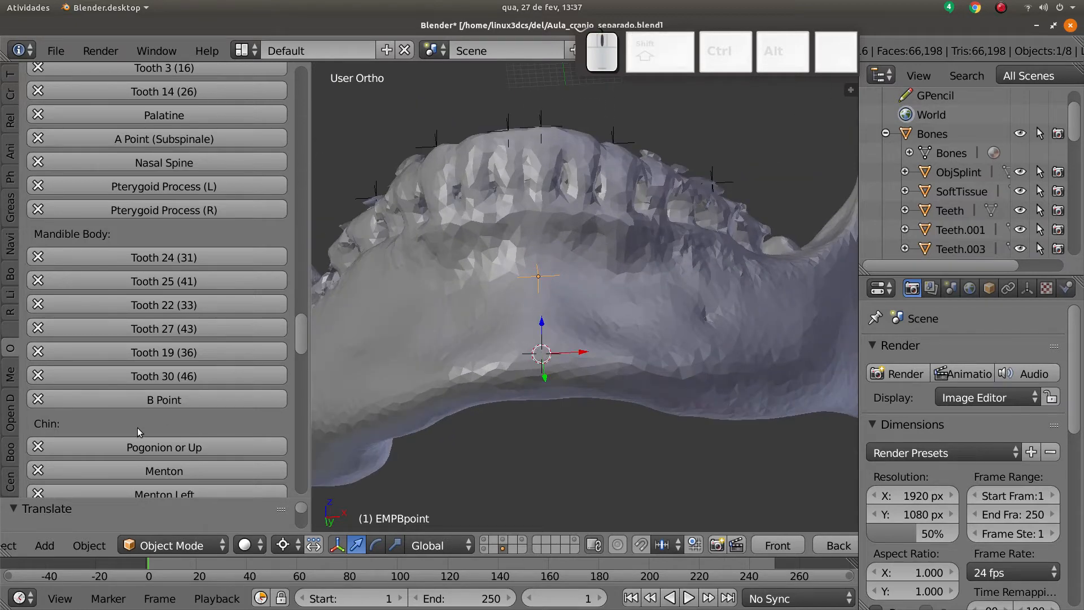
pyautogui.scroll(-2, 64, 367)
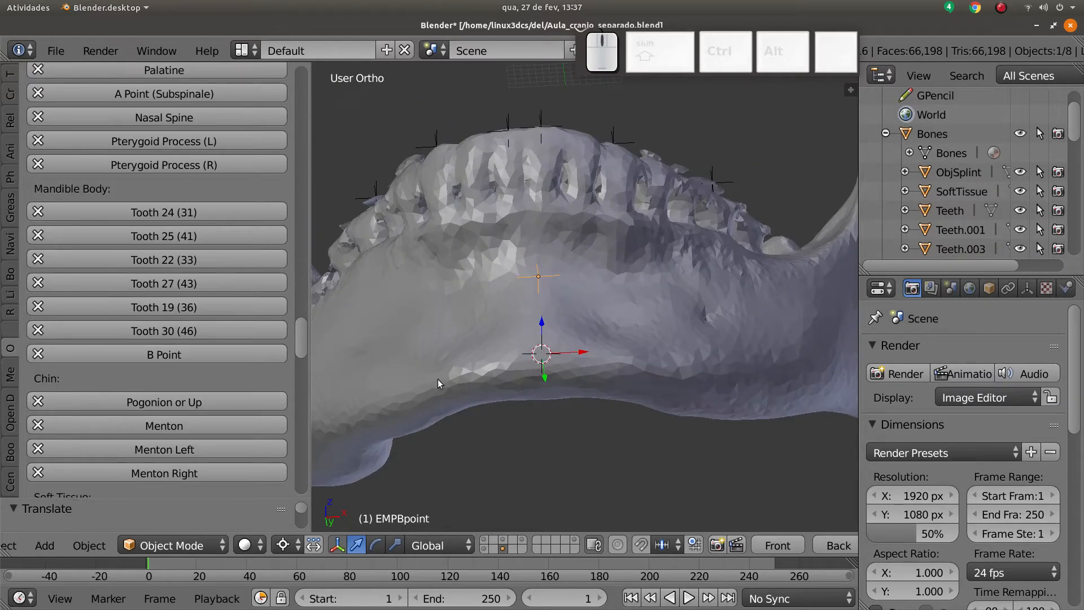
pyautogui.click(164, 402)
# - Place the Menton point on the midline of the chin's lower border, below the Pogonion point
pyautogui.moveTo(485, 375); pyautogui.dragTo(577, 377, button='middle')
pyautogui.click(547, 363)
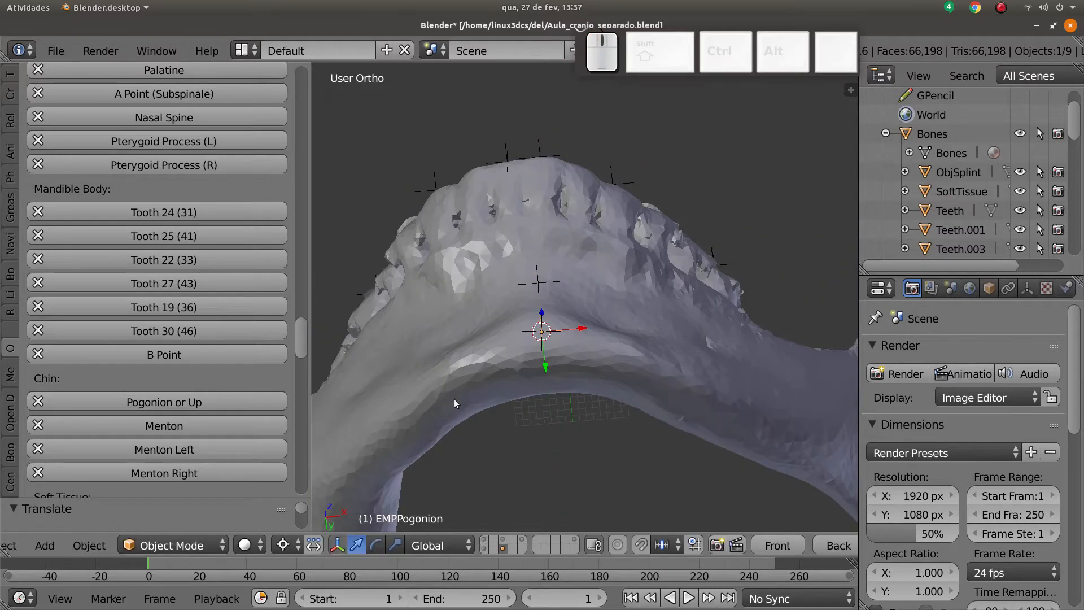
pyautogui.moveTo(501, 388); pyautogui.dragTo(531, 411, button='middle')
pyautogui.scroll(1, 562, 364)
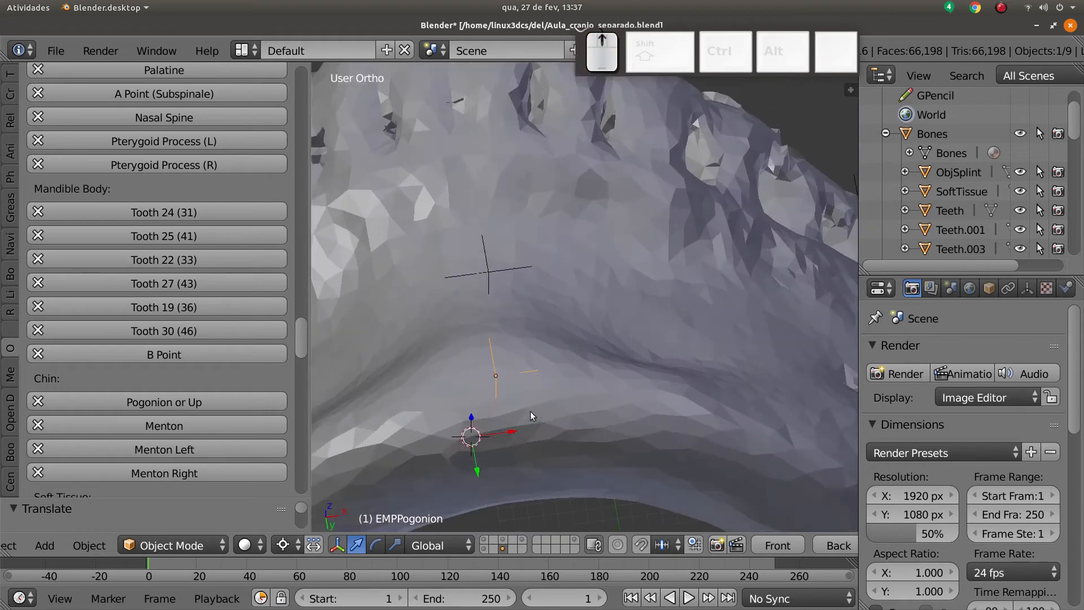
pyautogui.click(501, 440)
pyautogui.click(171, 425)
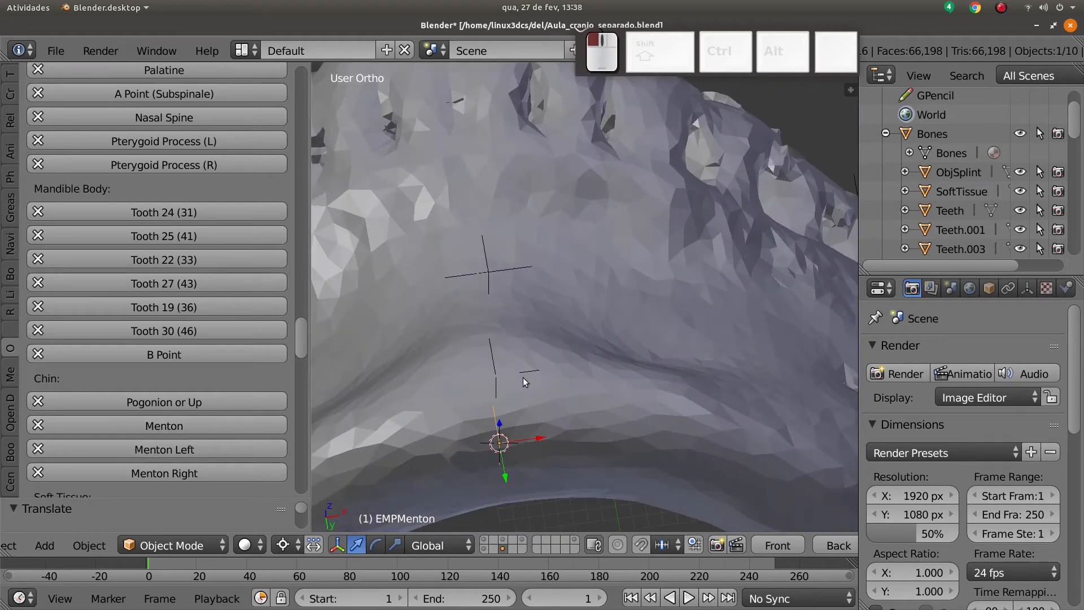
# - Place the Menton Left and Menton Right points on the chin's lower border, one on each side of the Menton point
pyautogui.moveTo(522, 378); pyautogui.dragTo(470, 414, button='middle')
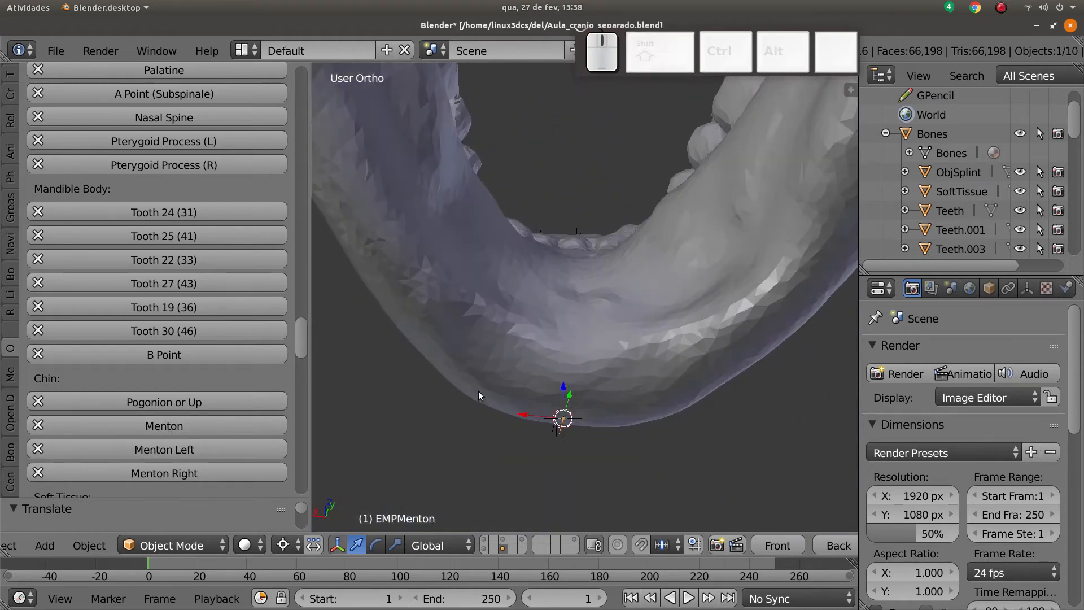
pyautogui.click(478, 391)
pyautogui.click(161, 452)
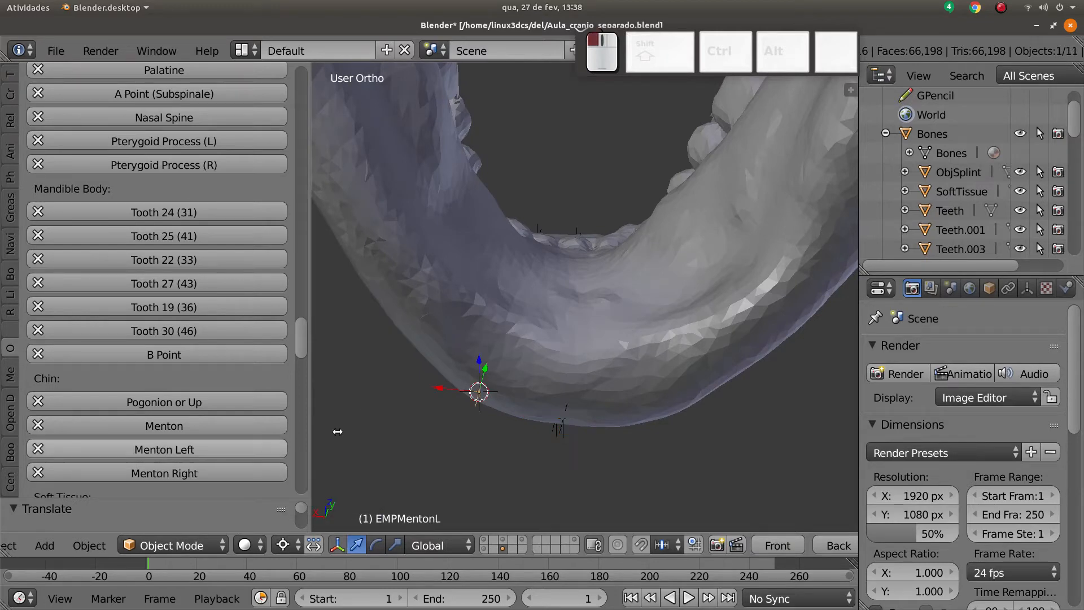
pyautogui.click(675, 399)
pyautogui.click(164, 474)
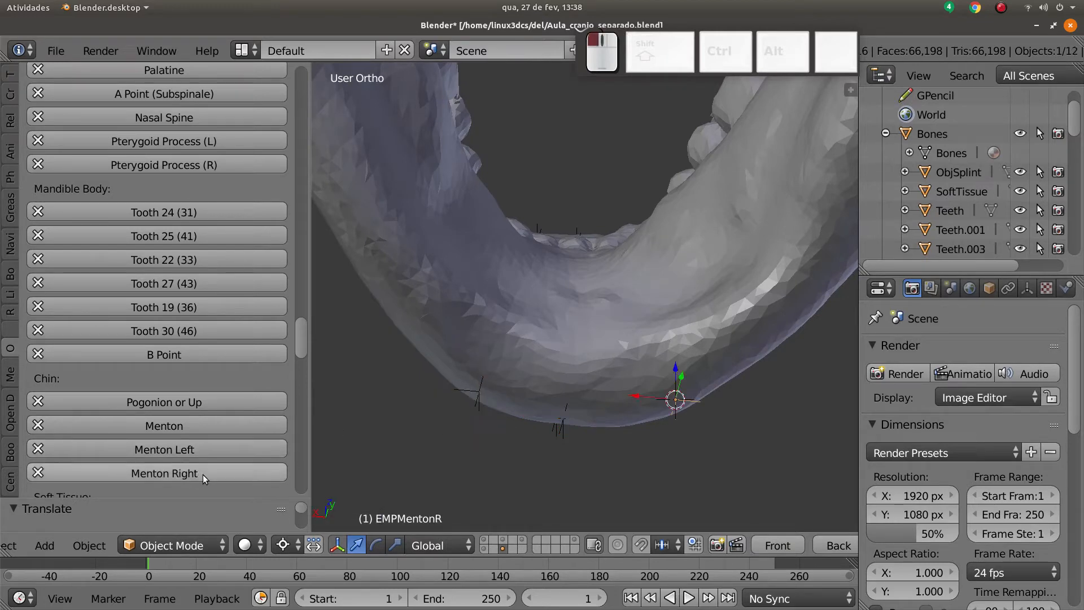
# - Display only the layer that holds the soft tissue head mesh, with the face in view and the Soft Tissue points at hand
pyautogui.moveTo(492, 367); pyautogui.dragTo(646, 425, button='middle')
pyautogui.keyDown('shift'); pyautogui.moveTo(518, 328); pyautogui.dragTo(521, 378, button='middle'); pyautogui.keyUp('shift')
pyautogui.moveTo(521, 379); pyautogui.dragTo(602, 396, button='middle')
pyautogui.scroll(-2, 585, 382)
pyautogui.scroll(-5, 257, 392)
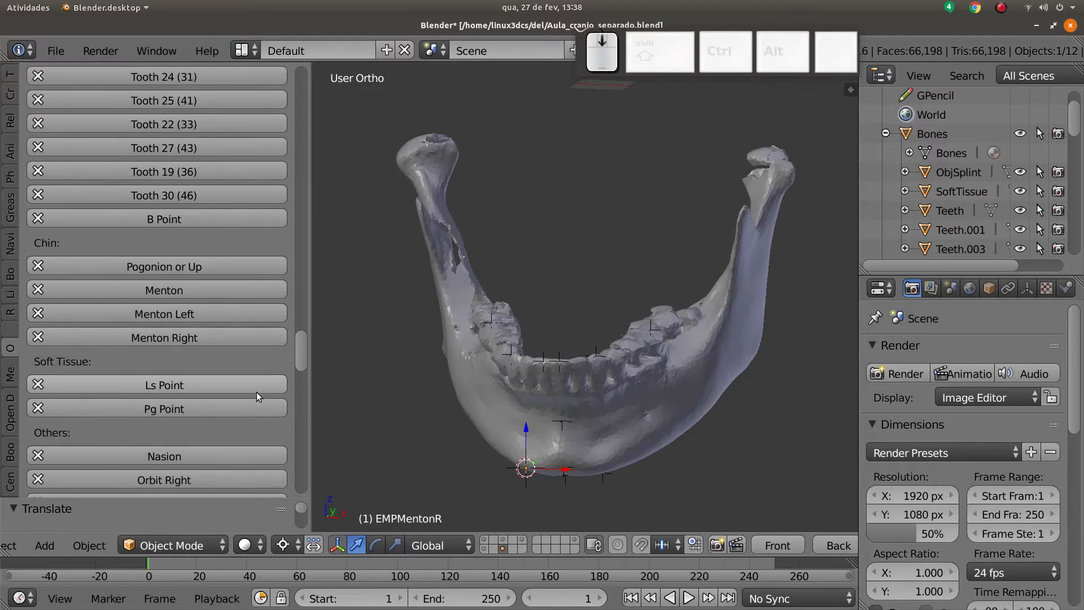
pyautogui.scroll(-1, 145, 361)
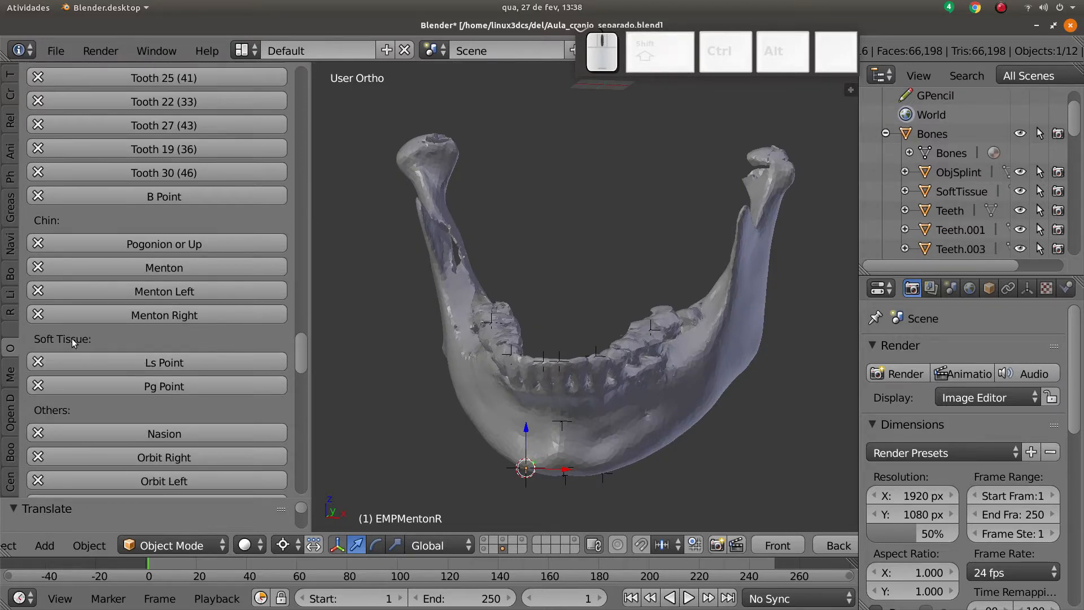
pyautogui.scroll(-1, 664, 349)
pyautogui.keyDown('shift'); pyautogui.moveTo(665, 347); pyautogui.dragTo(667, 360, button='middle'); pyautogui.keyUp('shift')
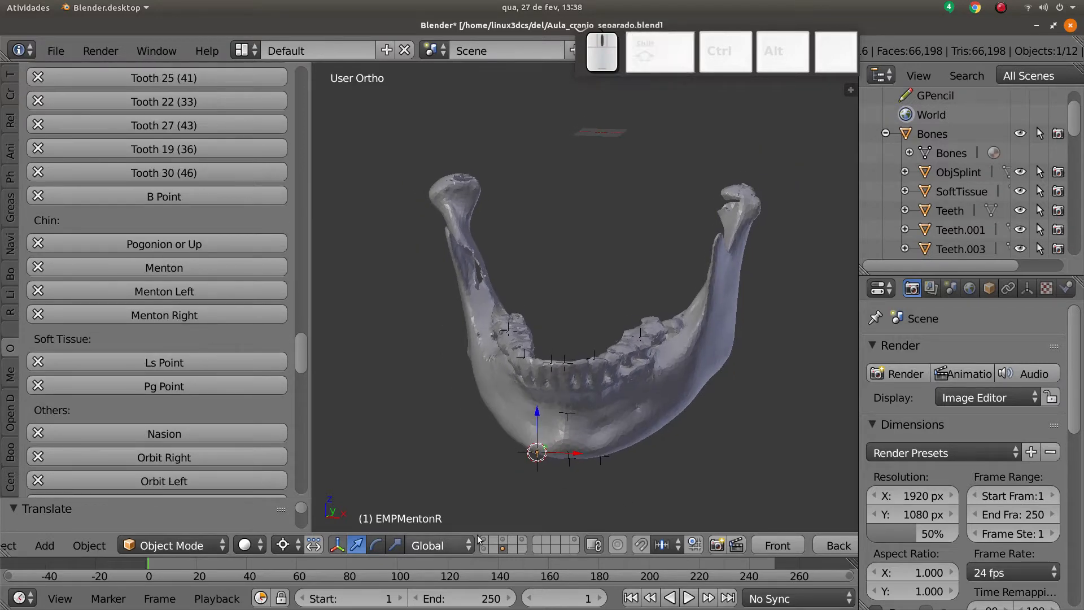
pyautogui.click(484, 540)
pyautogui.scroll(-3, 591, 370)
pyautogui.keyDown('shift'); pyautogui.moveTo(590, 370); pyautogui.dragTo(506, 500, button='middle'); pyautogui.keyUp('shift')
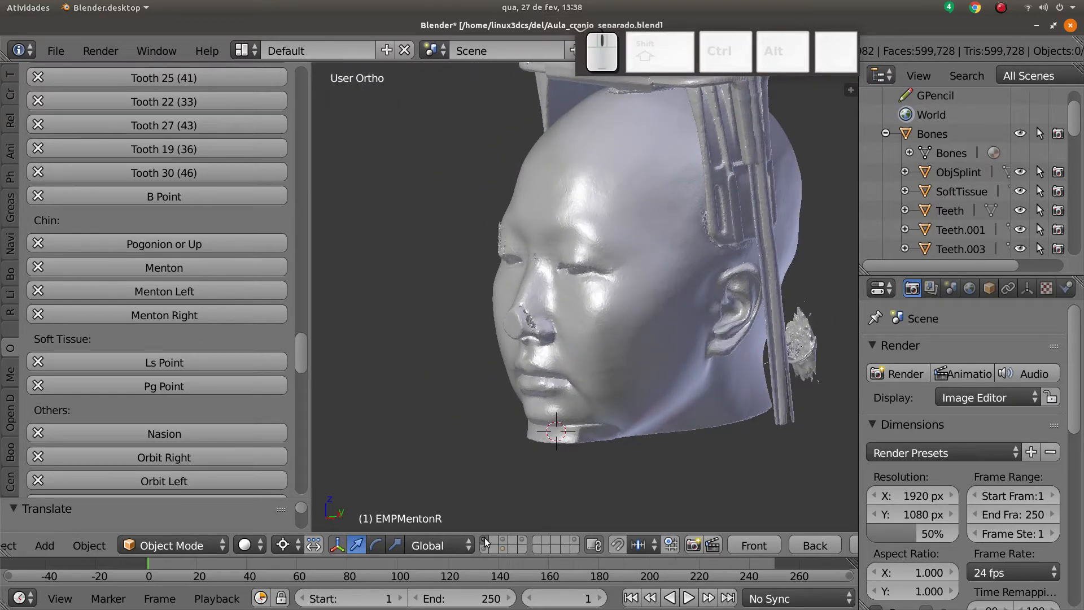
pyautogui.keyDown('shift'); pyautogui.moveTo(511, 442); pyautogui.dragTo(508, 444, button='middle'); pyautogui.keyUp('shift')
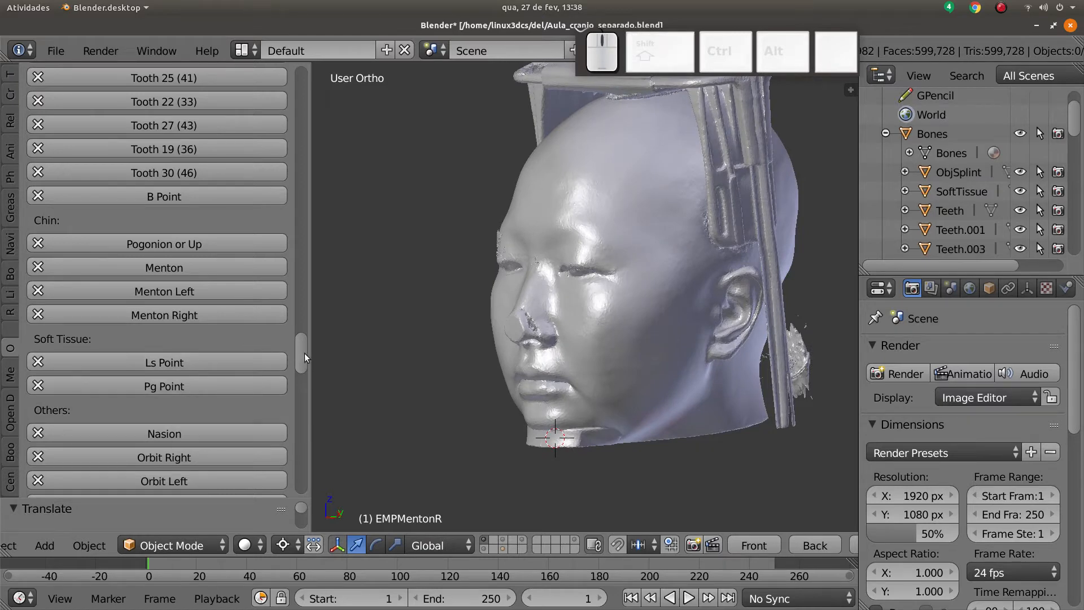
# - Add a cutting circle in the right side view and move it so its edge crosses the head just in front of the ear
pyautogui.moveTo(304, 353); pyautogui.dragTo(298, 231)
pyautogui.moveTo(605, 346); pyautogui.dragTo(528, 204, button='middle')
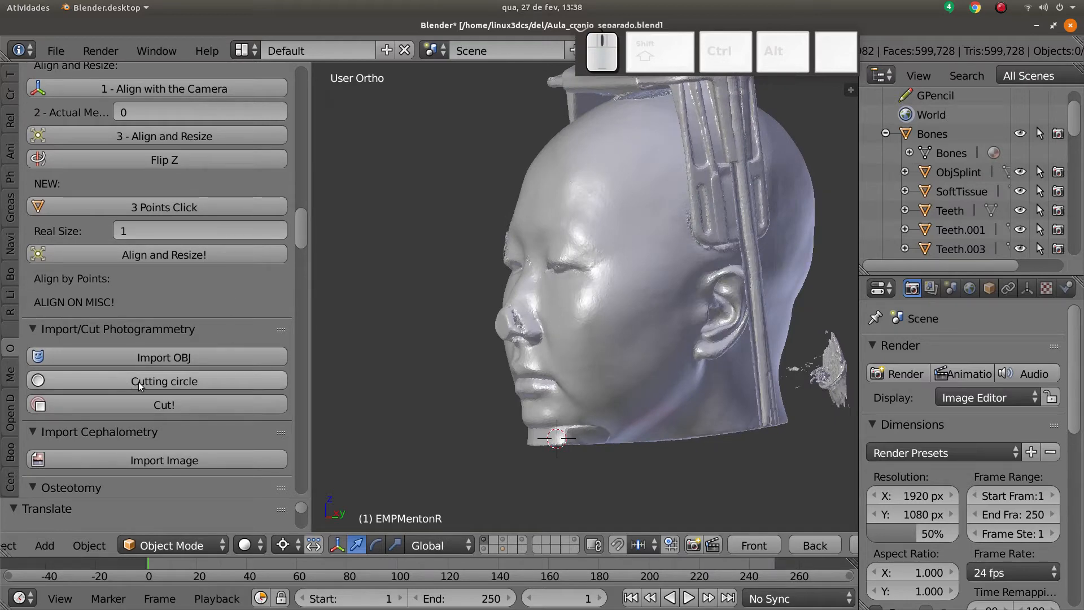
pyautogui.scroll(-2, 567, 334)
pyautogui.press('KP_3')
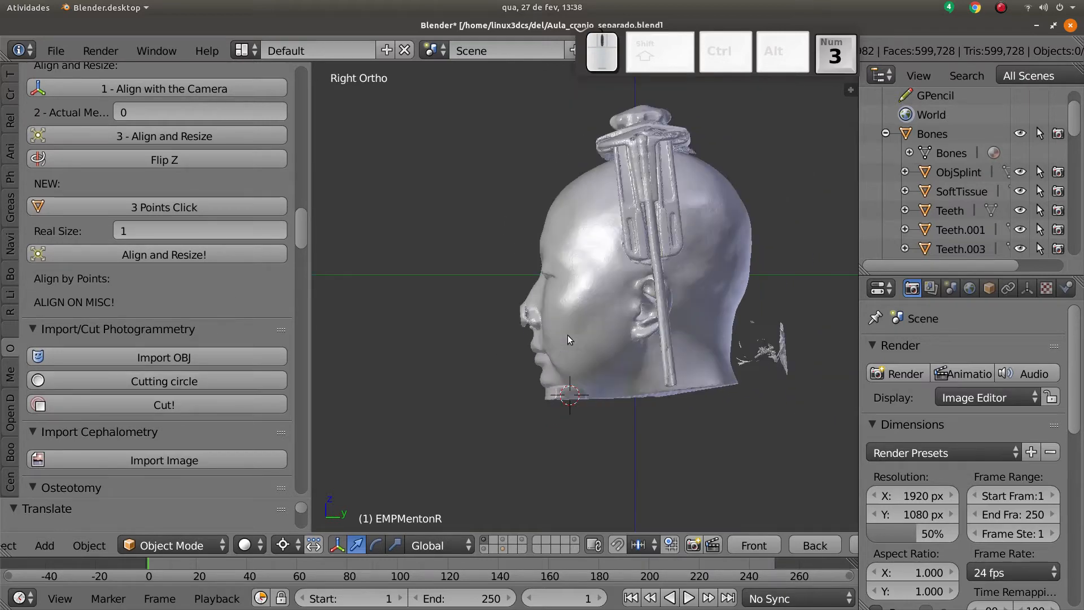
pyautogui.scroll(4, 585, 331)
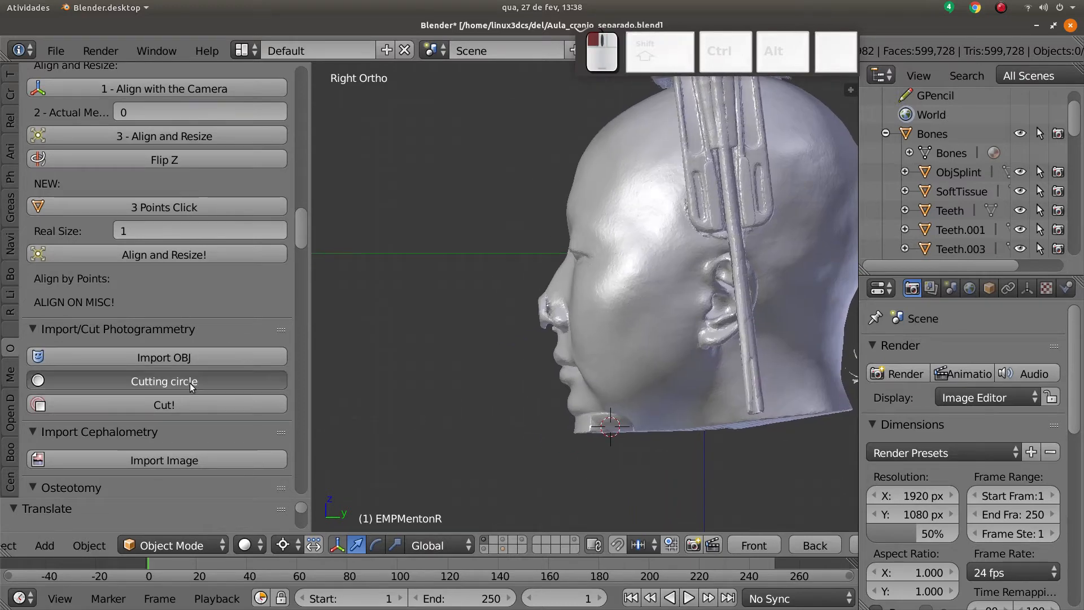
pyautogui.click(190, 383)
pyautogui.press('g')
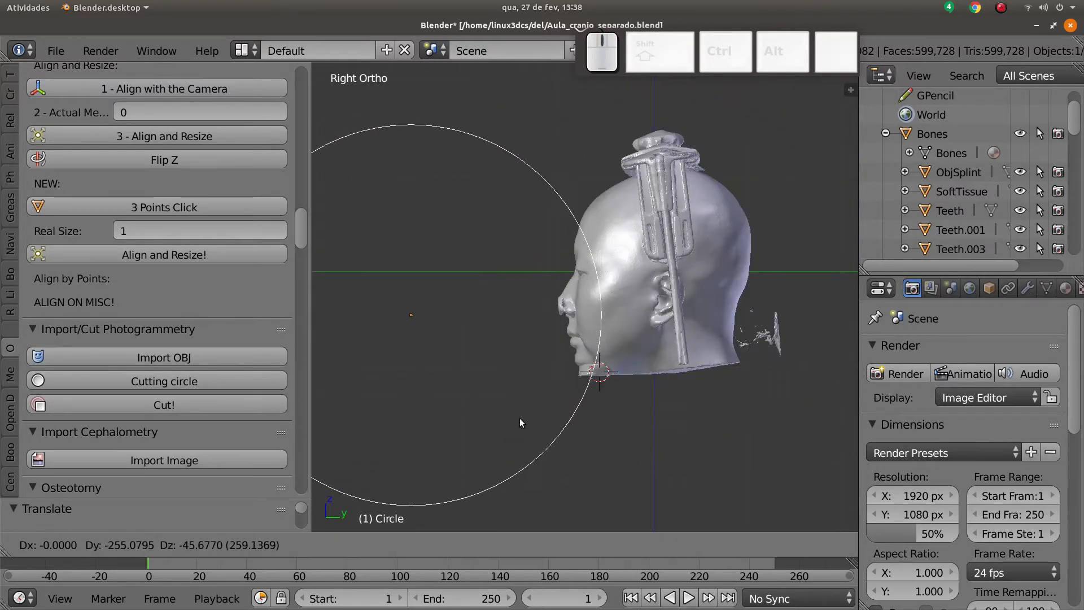
pyautogui.click(556, 427)
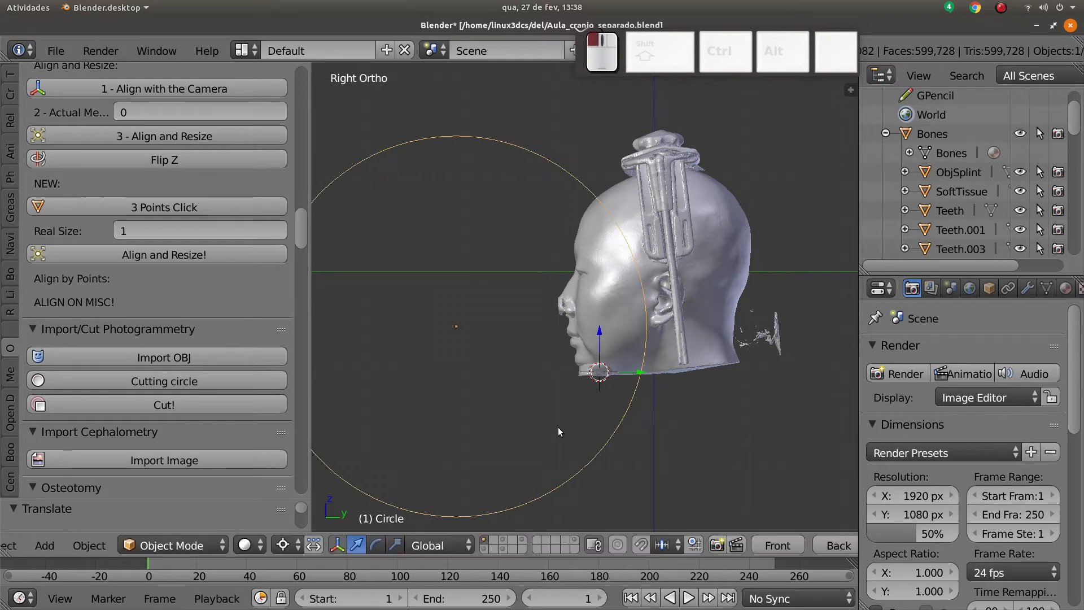
# - Cut the SoftTissue head mesh with the circle to keep only the face, and select the resulting face mesh
pyautogui.scroll(2, 559, 427)
pyautogui.hotkey('shift', 'z')
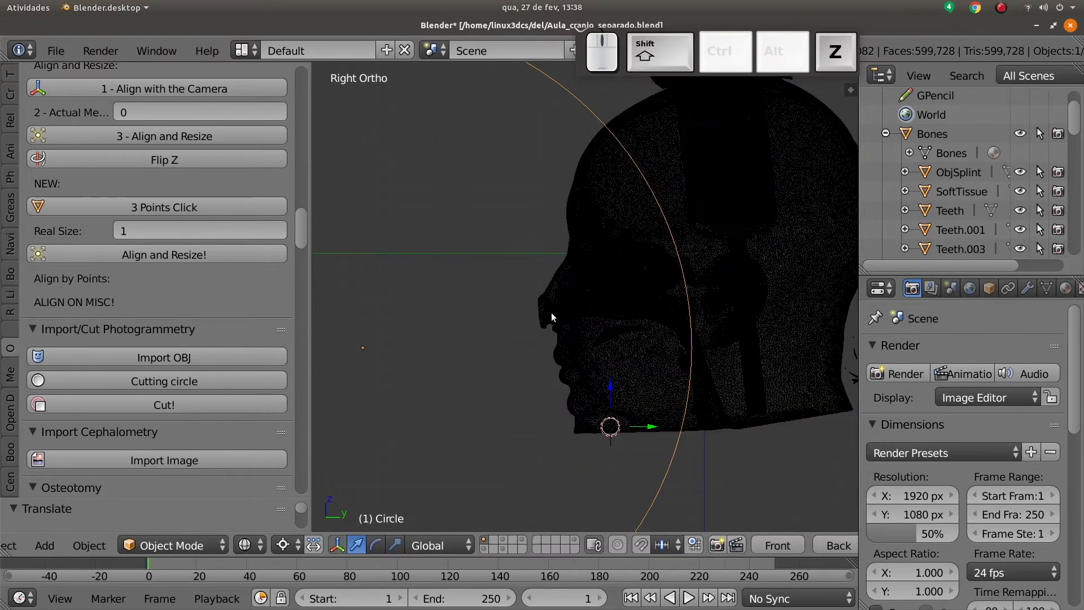
pyautogui.keyDown('shift'); pyautogui.rightClick(551, 313); pyautogui.keyUp('shift')
pyautogui.press('z')
pyautogui.scroll(-3, 619, 264)
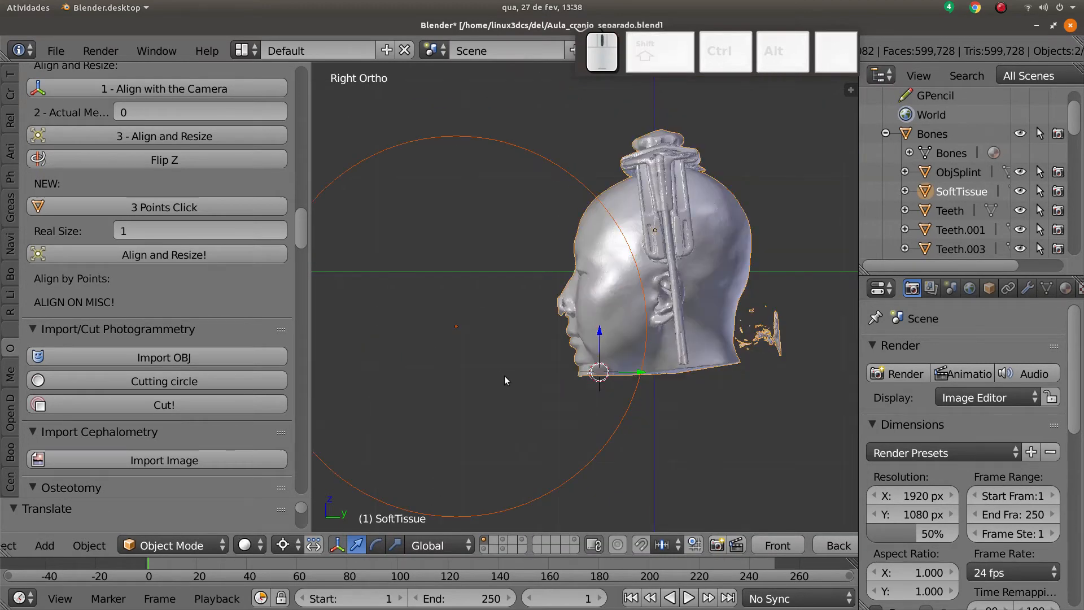
pyautogui.click(204, 398)
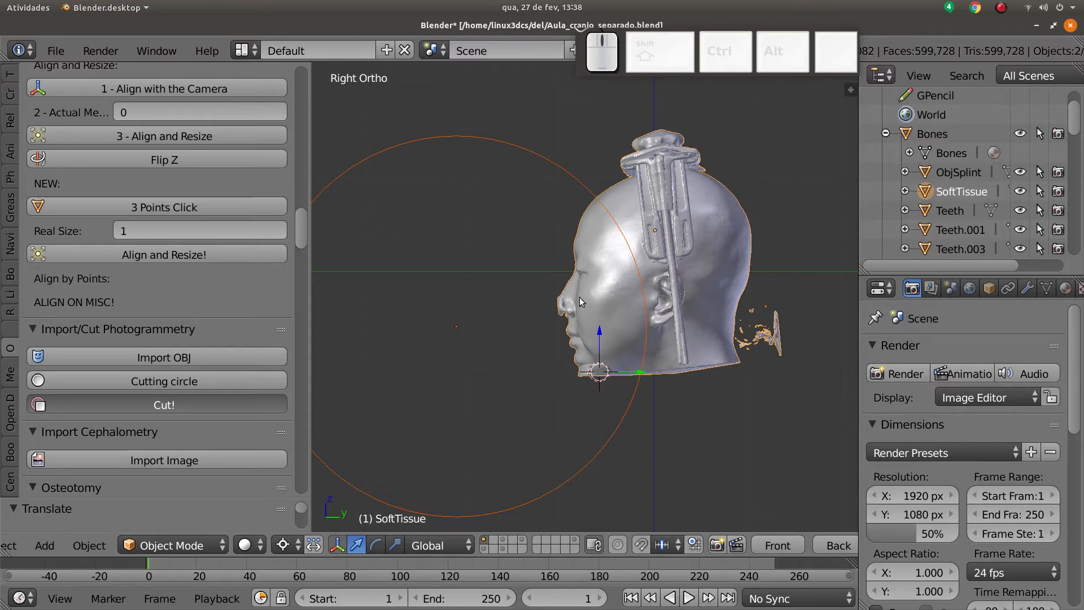
pyautogui.moveTo(615, 291)
pyautogui.mouseDown(button='middle')
pyautogui.moveTo(694, 317)
pyautogui.moveTo(607, 347)
pyautogui.moveTo(705, 360)
pyautogui.moveTo(437, 373)
pyautogui.moveTo(598, 375)
pyautogui.moveTo(530, 380)
pyautogui.moveTo(545, 396)
pyautogui.moveTo(631, 301)
pyautogui.mouseUp(button='middle')
pyautogui.scroll(4, 569, 375)
pyautogui.scroll(-5, 551, 353)
pyautogui.moveTo(552, 353); pyautogui.dragTo(694, 379, button='middle')
pyautogui.rightClick(588, 416)
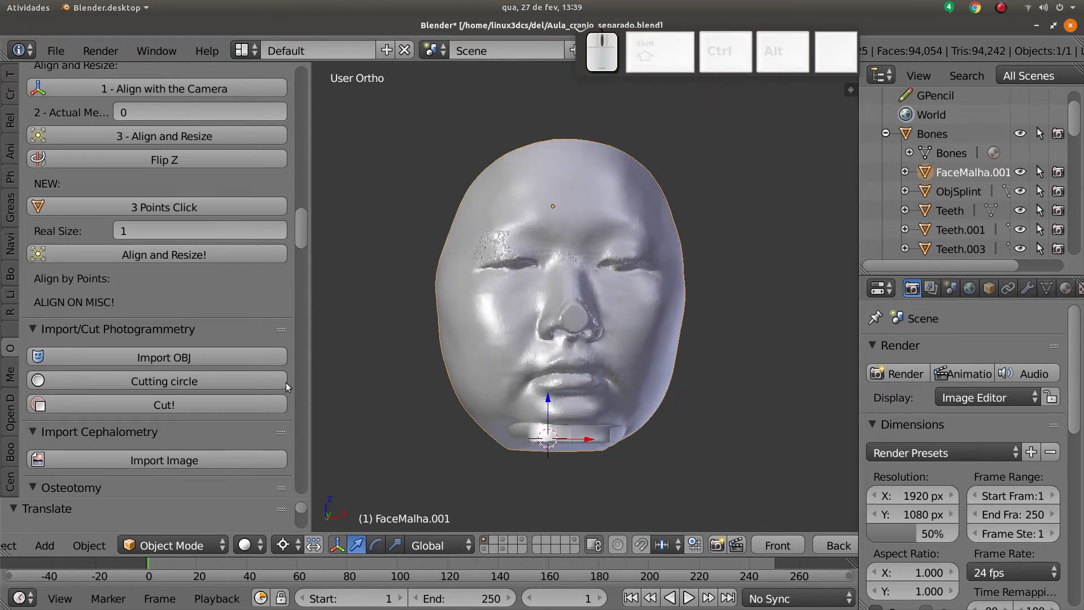
# - Paint weight 1 over the face mesh's outer skin, from the forehead to the jaw edges, leaving the internal nasal surfaces unpainted
pyautogui.scroll(-6, 210, 320)
pyautogui.scroll(-12, 211, 325)
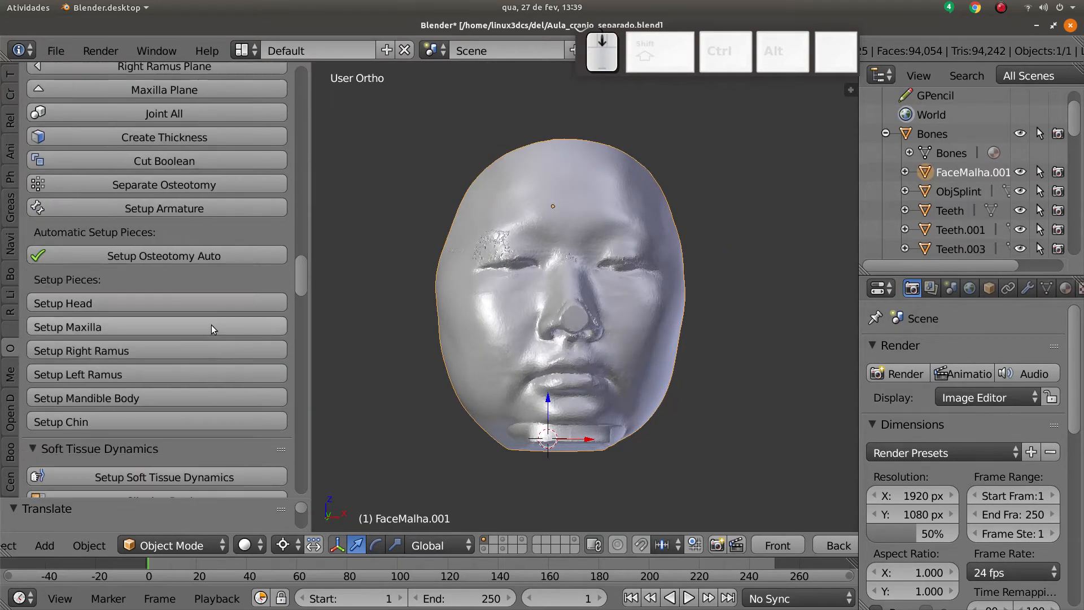
pyautogui.moveTo(304, 291); pyautogui.dragTo(298, 122)
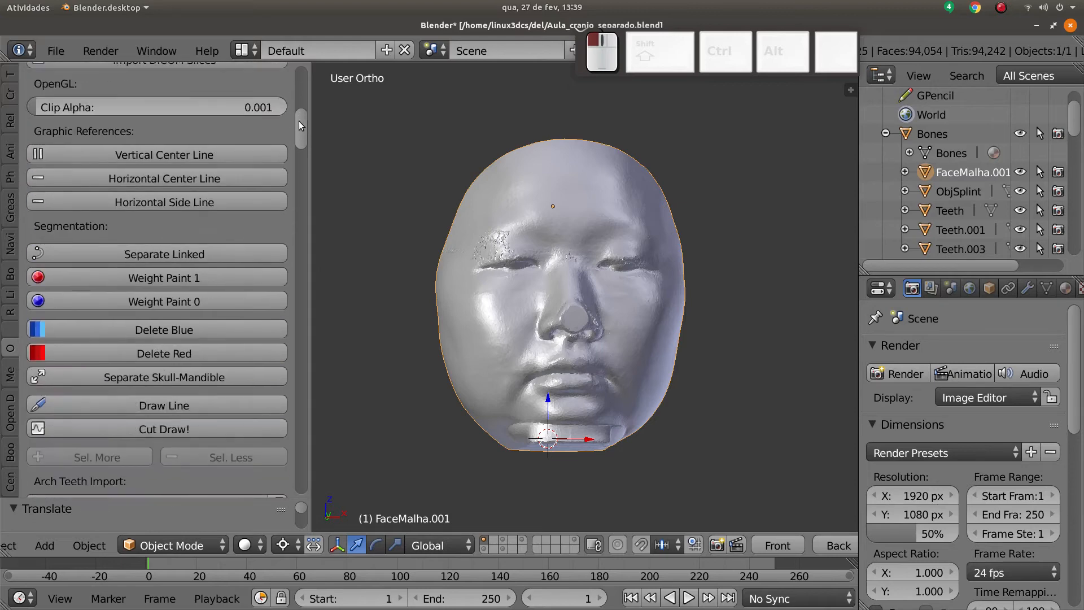
pyautogui.moveTo(658, 291); pyautogui.dragTo(643, 299, button='middle')
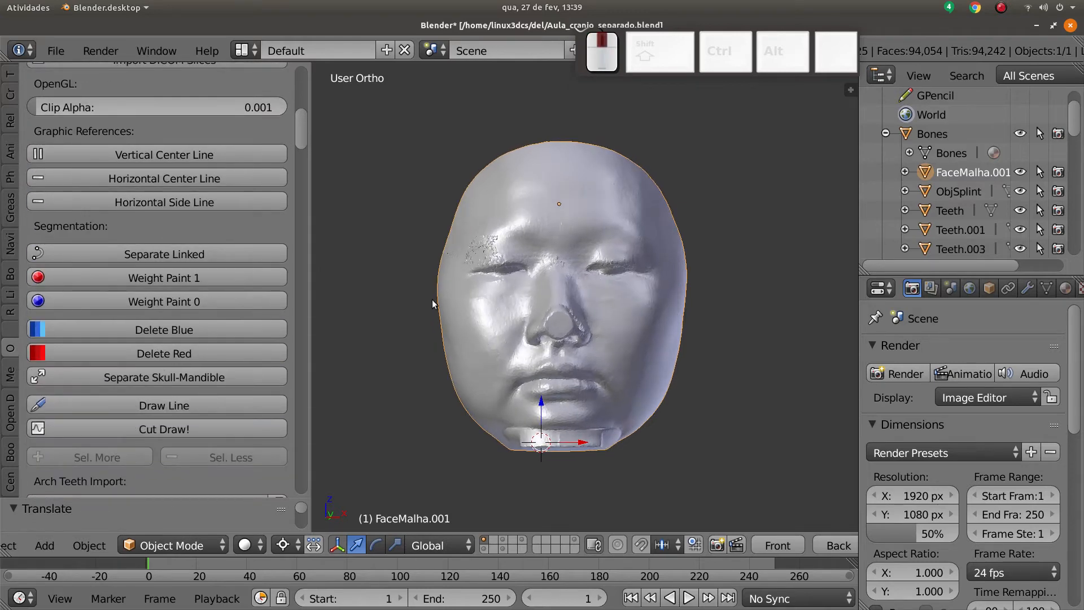
pyautogui.click(209, 275)
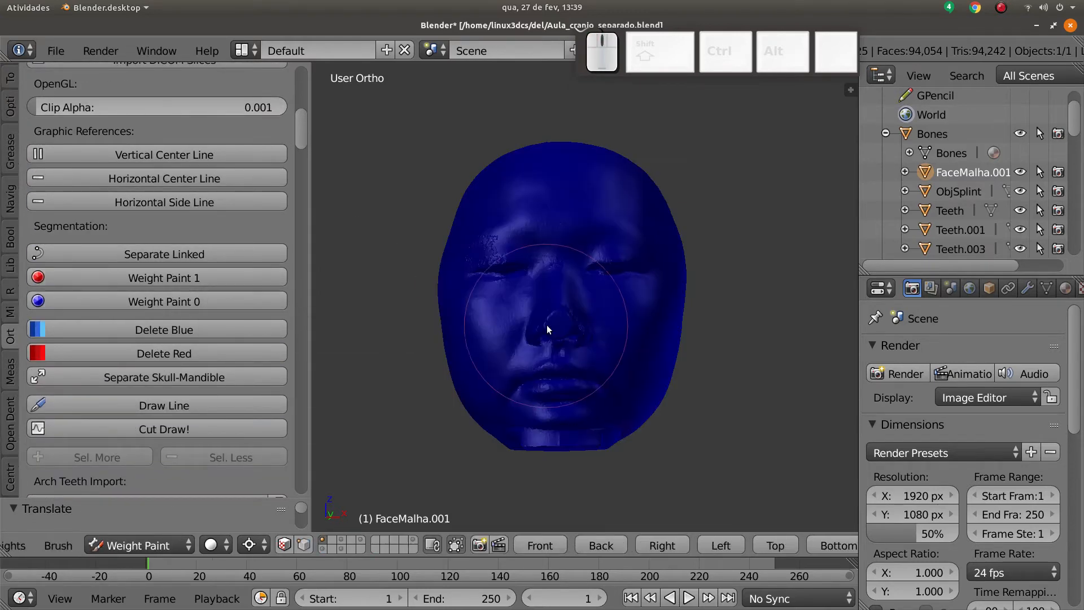
pyautogui.moveTo(573, 288)
pyautogui.mouseDown()
pyautogui.moveTo(517, 227)
pyautogui.moveTo(594, 212)
pyautogui.moveTo(633, 404)
pyautogui.moveTo(490, 347)
pyautogui.moveTo(545, 403)
pyautogui.mouseUp()
pyautogui.moveTo(666, 433)
pyautogui.mouseDown(button='middle')
pyautogui.moveTo(635, 469)
pyautogui.moveTo(599, 472)
pyautogui.moveTo(696, 416)
pyautogui.moveTo(682, 411)
pyautogui.mouseUp(button='middle')
pyautogui.moveTo(683, 412)
pyautogui.mouseDown()
pyautogui.moveTo(670, 387)
pyautogui.moveTo(647, 433)
pyautogui.mouseUp()
pyautogui.moveTo(647, 433); pyautogui.dragTo(572, 434, button='middle')
pyautogui.moveTo(467, 353)
pyautogui.mouseDown()
pyautogui.moveTo(490, 388)
pyautogui.moveTo(522, 402)
pyautogui.mouseUp()
pyautogui.keyDown('shift'); pyautogui.moveTo(541, 388); pyautogui.dragTo(481, 321, button='middle'); pyautogui.keyUp('shift')
pyautogui.scroll(3, 525, 327)
pyautogui.moveTo(422, 381); pyautogui.dragTo(567, 379, button='middle')
pyautogui.scroll(2, 541, 379)
pyautogui.moveTo(525, 378); pyautogui.dragTo(577, 390)
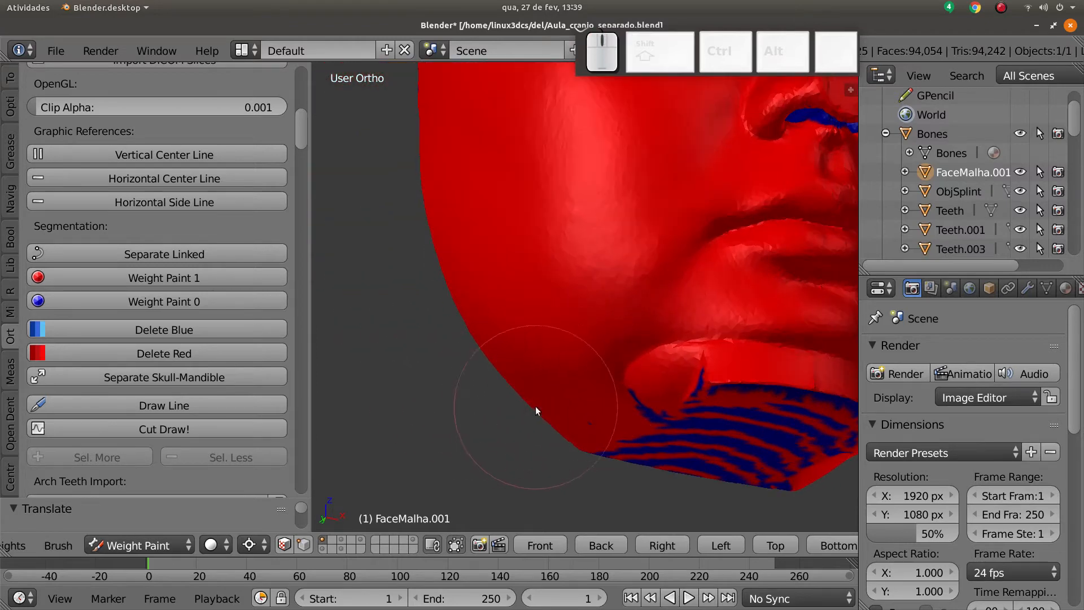
pyautogui.moveTo(535, 406)
pyautogui.mouseDown(button='middle')
pyautogui.moveTo(506, 410)
pyautogui.moveTo(532, 400)
pyautogui.mouseUp(button='middle')
pyautogui.moveTo(624, 398); pyautogui.dragTo(619, 440, button='middle')
pyautogui.scroll(-2, 664, 412)
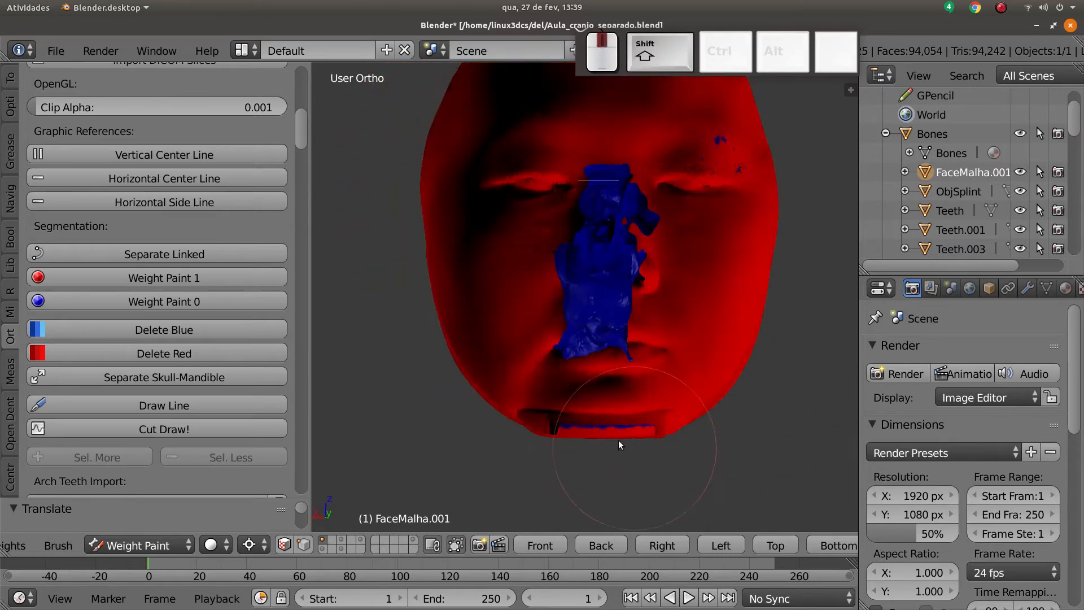
# - Try deleting the unpainted blue areas of the face mesh, inspect the eye and nose regions, and undo the deletion
pyautogui.click(147, 332)
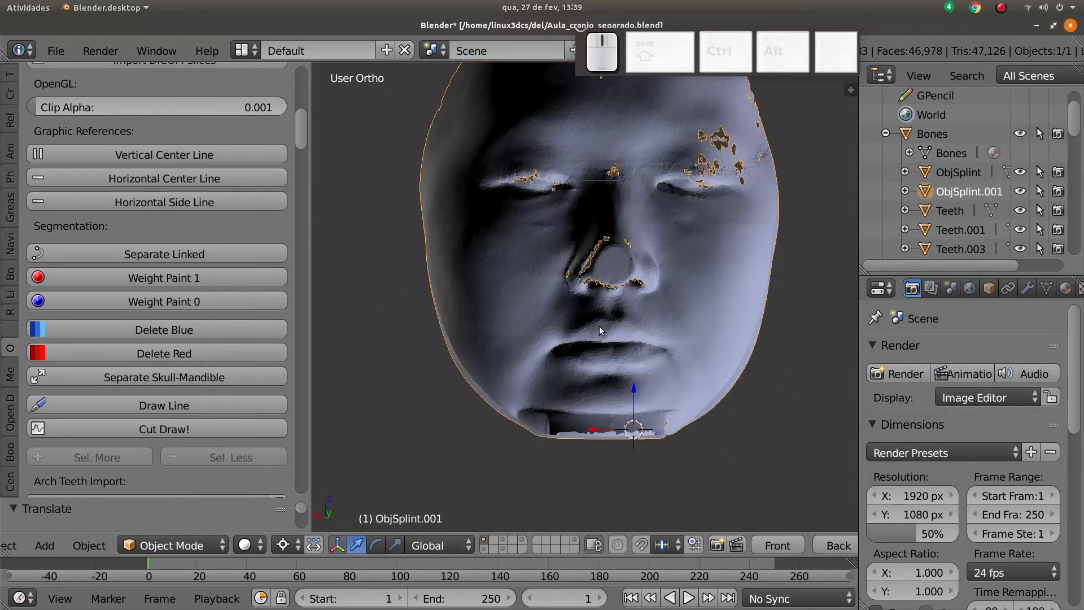
pyautogui.moveTo(599, 325); pyautogui.dragTo(643, 409, button='middle')
pyautogui.scroll(2, 637, 403)
pyautogui.moveTo(501, 272); pyautogui.dragTo(518, 255, button='middle')
pyautogui.scroll(2, 519, 257)
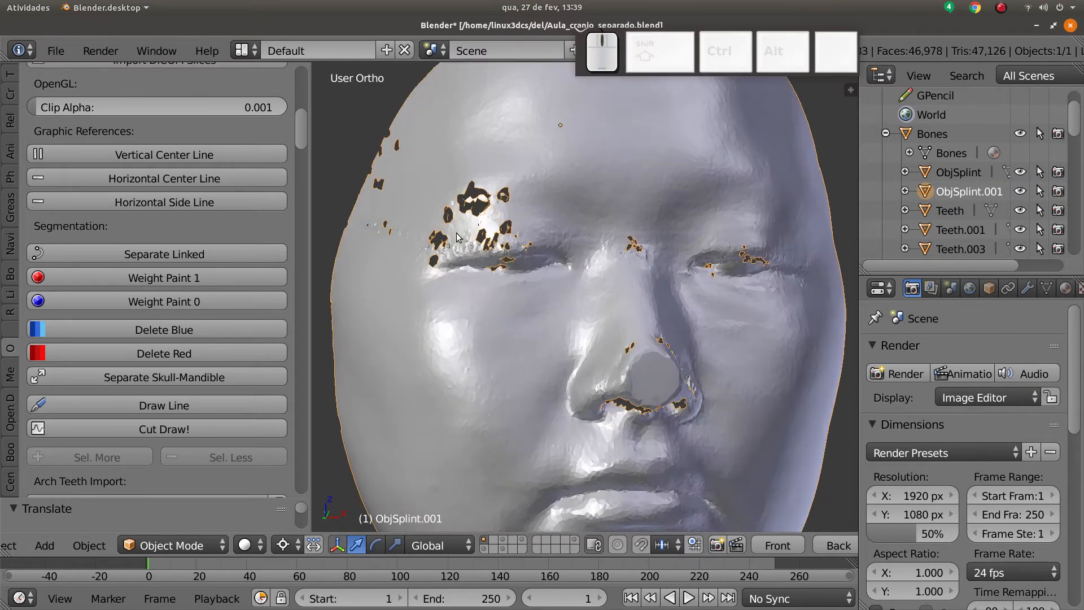
pyautogui.scroll(2, 535, 255)
pyautogui.scroll(-3, 474, 244)
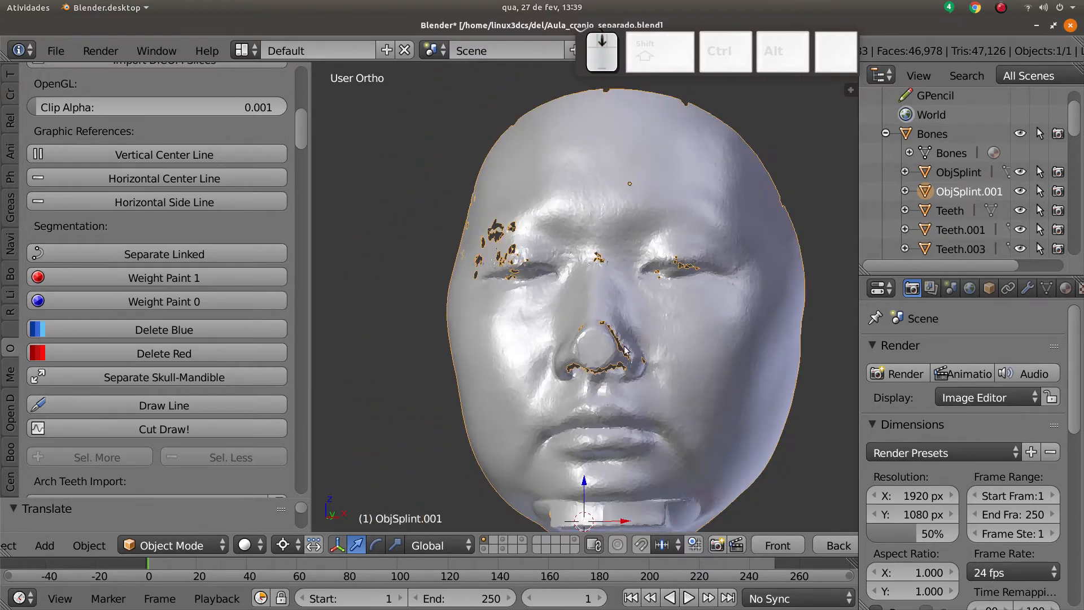
pyautogui.hotkey('ctrl', 'z')
# - Paint weight 1 over the remaining specks around the eye and brow, delete the blue areas of the face mesh, and deselect everything
pyautogui.moveTo(698, 354)
pyautogui.mouseDown(button='middle')
pyautogui.moveTo(528, 365)
pyautogui.moveTo(607, 329)
pyautogui.moveTo(581, 342)
pyautogui.moveTo(594, 355)
pyautogui.moveTo(759, 377)
pyautogui.moveTo(606, 325)
pyautogui.moveTo(611, 308)
pyautogui.mouseUp(button='middle')
pyautogui.scroll(4, 577, 344)
pyautogui.scroll(4, 581, 342)
pyautogui.scroll(-6, 581, 342)
pyautogui.scroll(3, 605, 324)
pyautogui.moveTo(610, 307)
pyautogui.mouseDown()
pyautogui.moveTo(688, 358)
pyautogui.moveTo(583, 308)
pyautogui.moveTo(634, 355)
pyautogui.mouseUp()
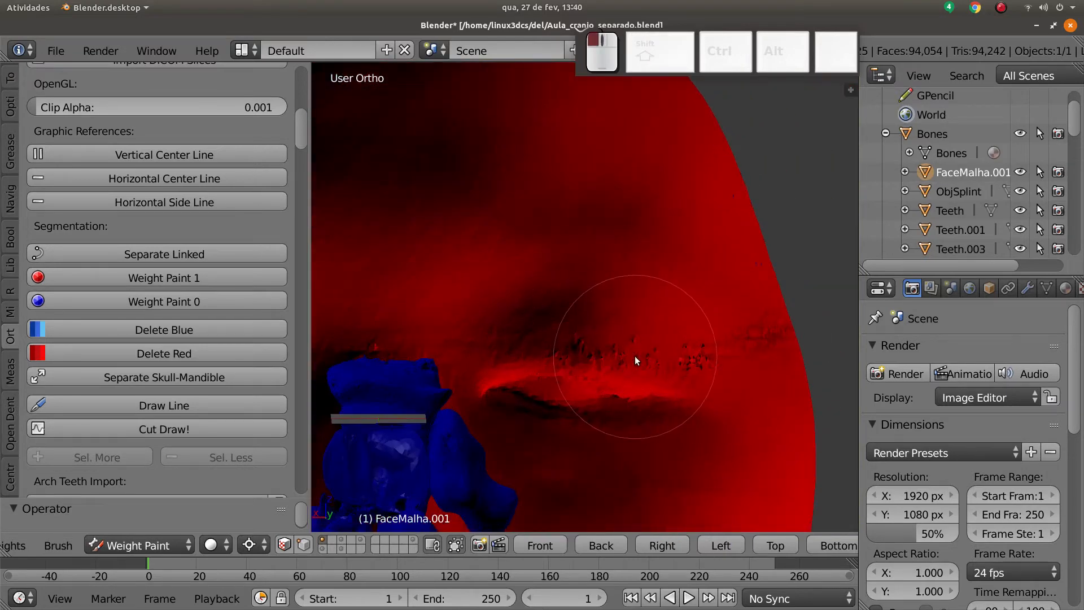
pyautogui.scroll(-1, 634, 355)
pyautogui.moveTo(621, 325)
pyautogui.mouseDown(button='middle')
pyautogui.moveTo(427, 332)
pyautogui.moveTo(532, 338)
pyautogui.mouseUp(button='middle')
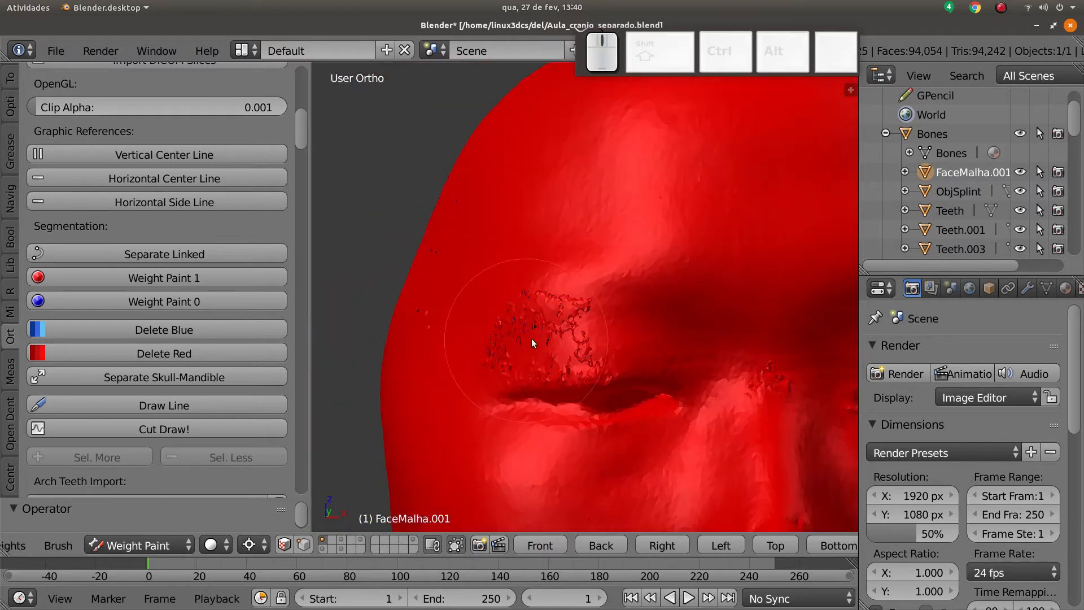
pyautogui.click(170, 329)
pyautogui.moveTo(672, 392); pyautogui.dragTo(610, 402, button='middle')
pyautogui.keyDown('shift'); pyautogui.moveTo(609, 402); pyautogui.dragTo(532, 425, button='middle'); pyautogui.keyUp('shift')
pyautogui.scroll(2, 568, 364)
pyautogui.scroll(-2, 627, 380)
pyautogui.press('a')
# - Place the soft tissue Ls Point on the facial midline just above the upper lip
pyautogui.moveTo(475, 483); pyautogui.dragTo(565, 412, button='middle')
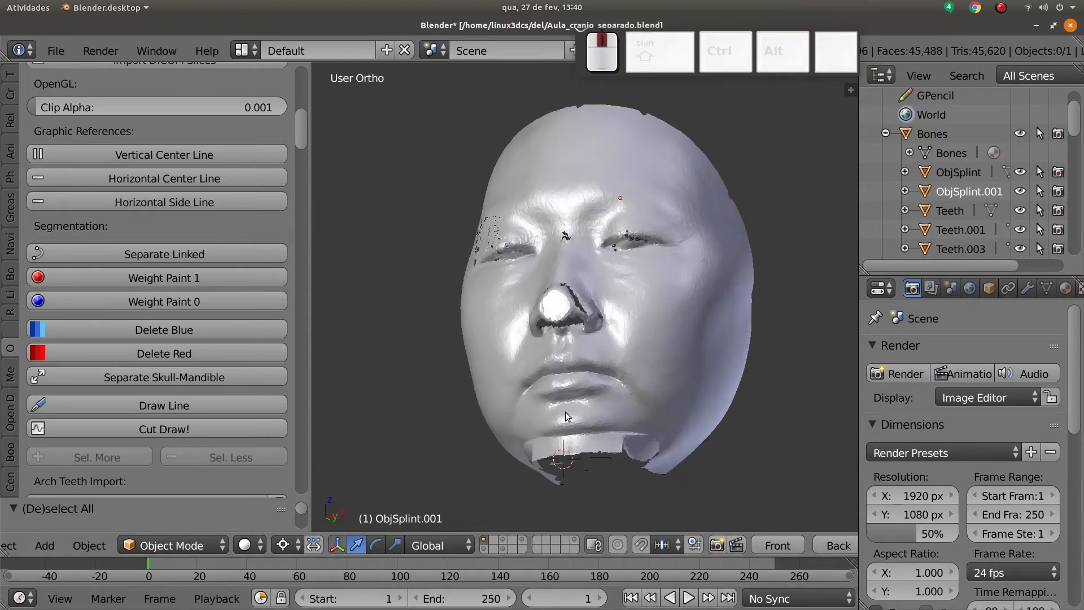
pyautogui.scroll(6, 565, 411)
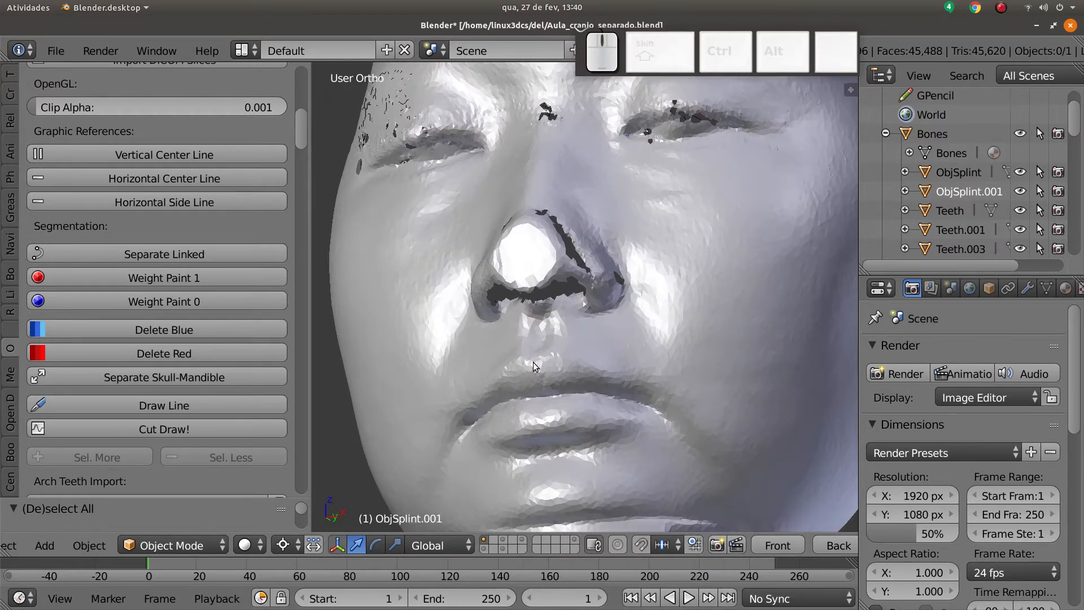
pyautogui.click(533, 362)
pyautogui.scroll(-20, 109, 337)
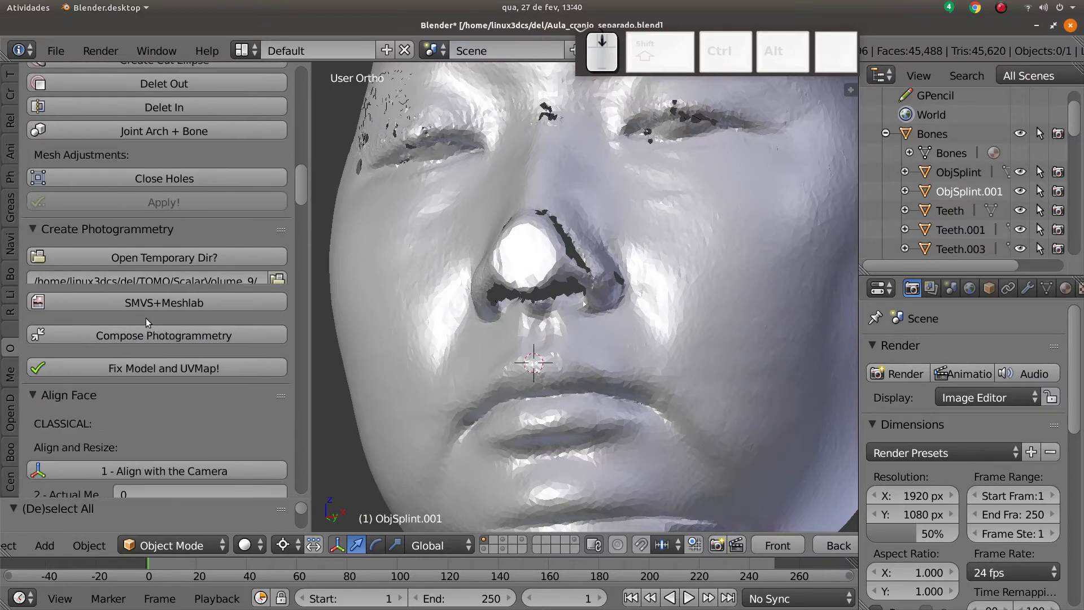
pyautogui.scroll(-20, 146, 314)
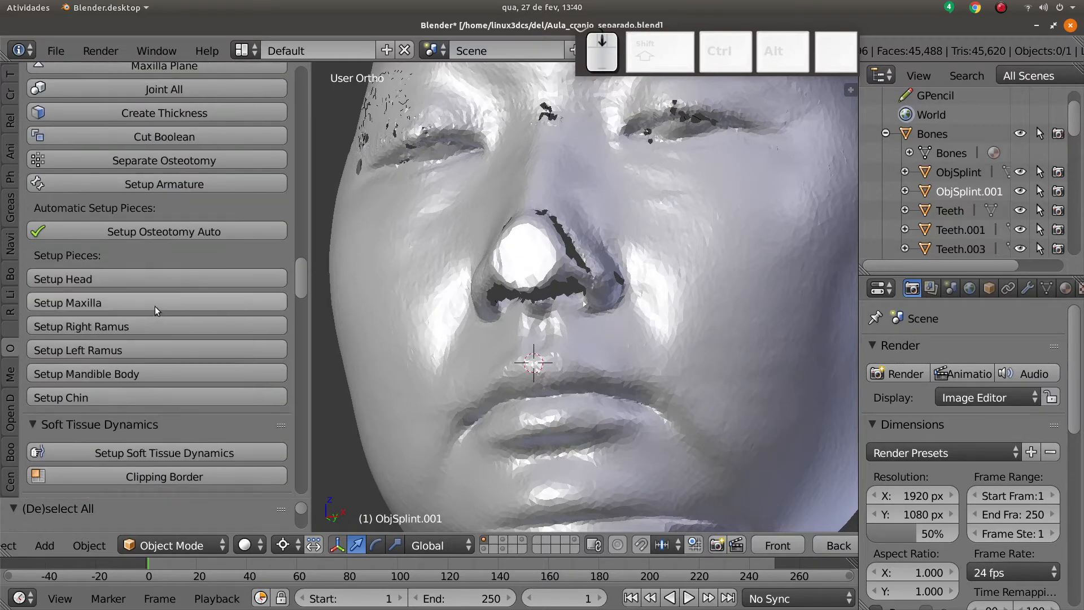
pyautogui.moveTo(301, 277); pyautogui.dragTo(309, 363)
pyautogui.scroll(5, 195, 299)
pyautogui.click(207, 275)
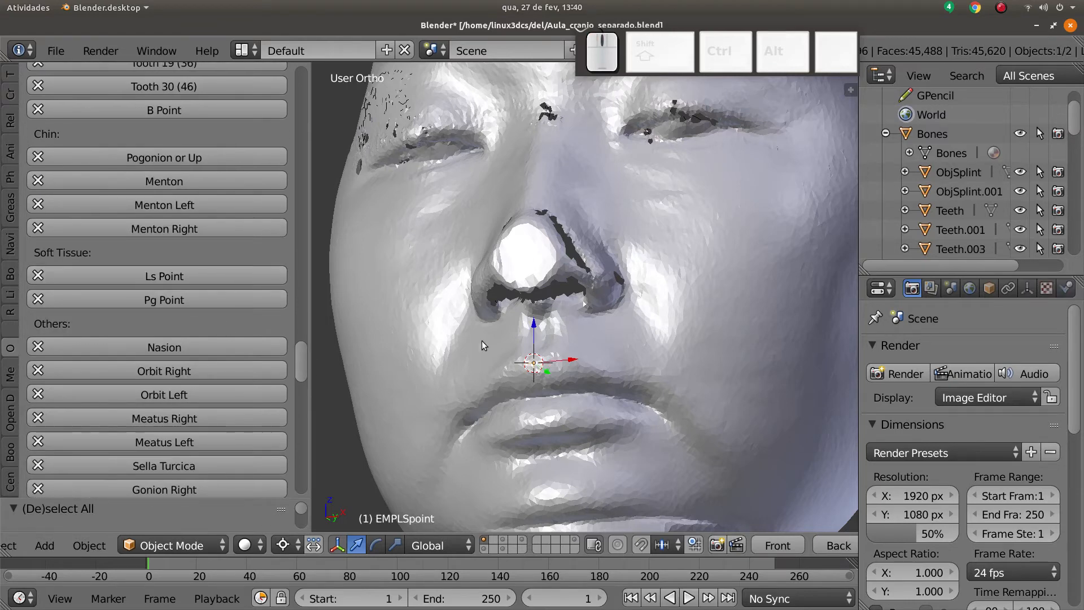
# - Place the soft tissue Pg Point on the chin's midline, below the lower lip
pyautogui.scroll(-3, 481, 341)
pyautogui.click(585, 405)
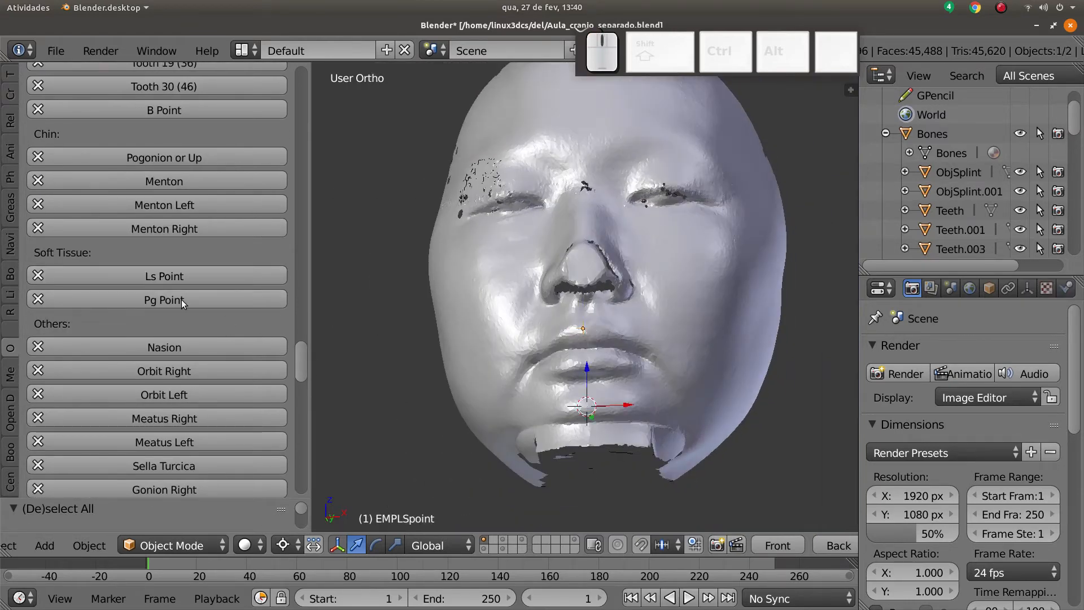
pyautogui.click(165, 297)
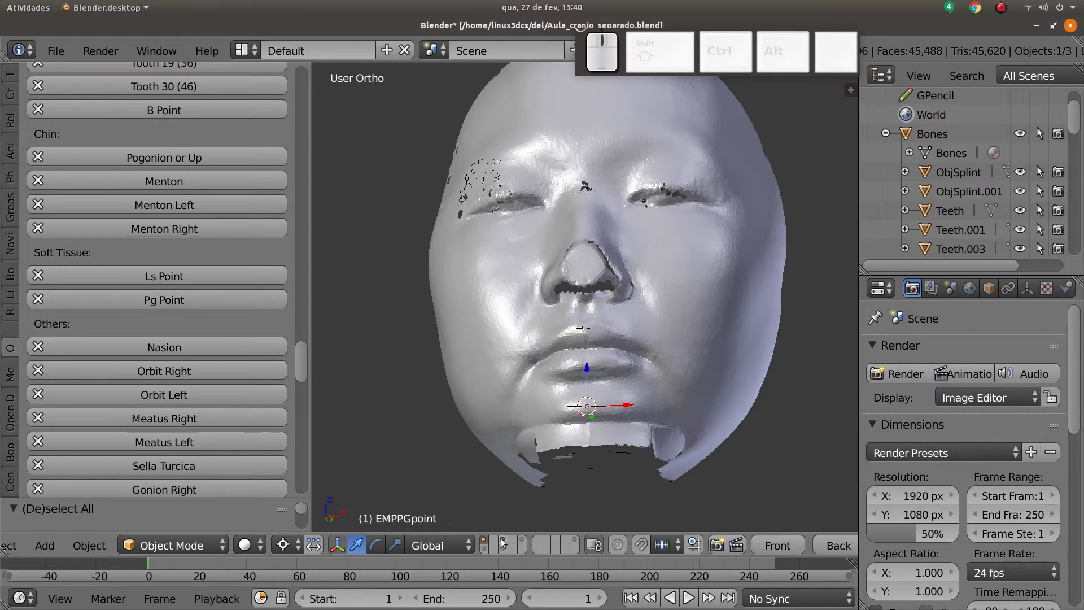
# - Display the skull and mandible layers together in place of the face layer, with the Others points at hand
pyautogui.click(501, 539)
pyautogui.moveTo(570, 393); pyautogui.dragTo(533, 419, button='middle')
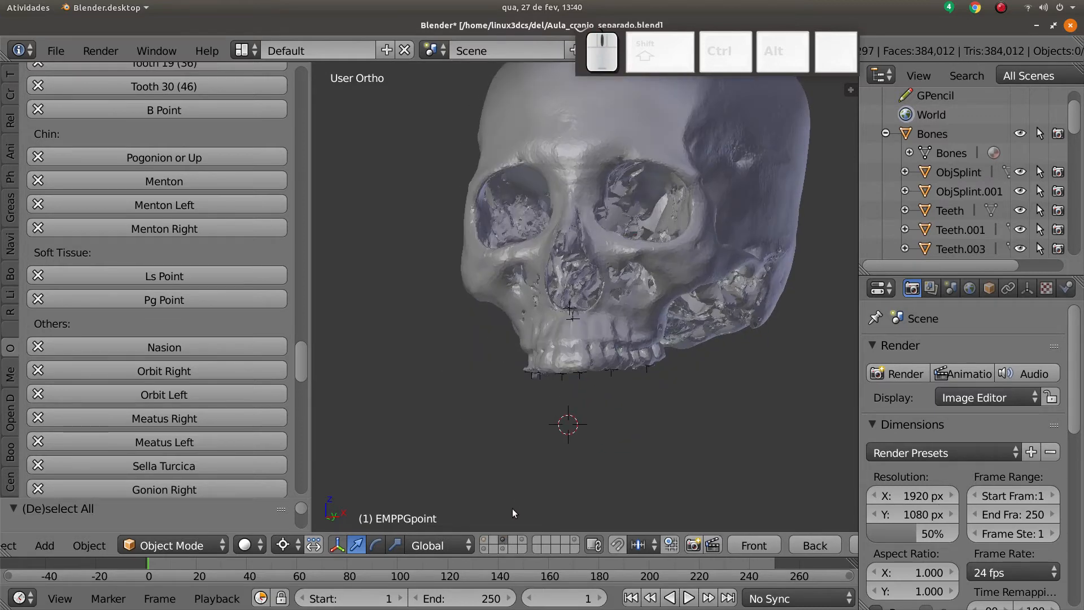
pyautogui.keyDown('shift'); pyautogui.click(505, 551); pyautogui.keyUp('shift')
pyautogui.moveTo(601, 393); pyautogui.dragTo(574, 416, button='middle')
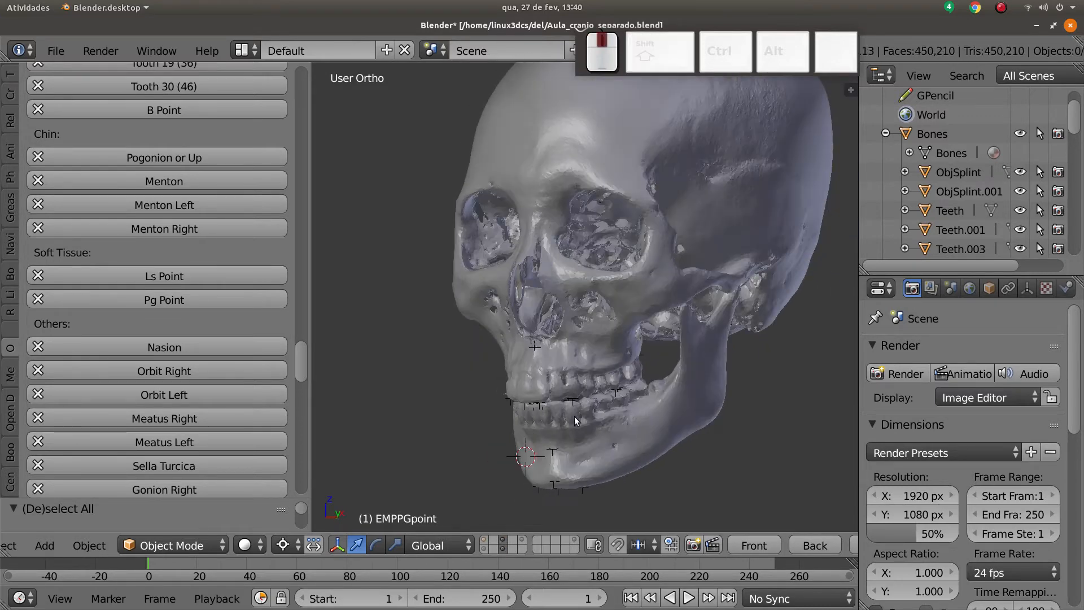
pyautogui.scroll(-4, 245, 346)
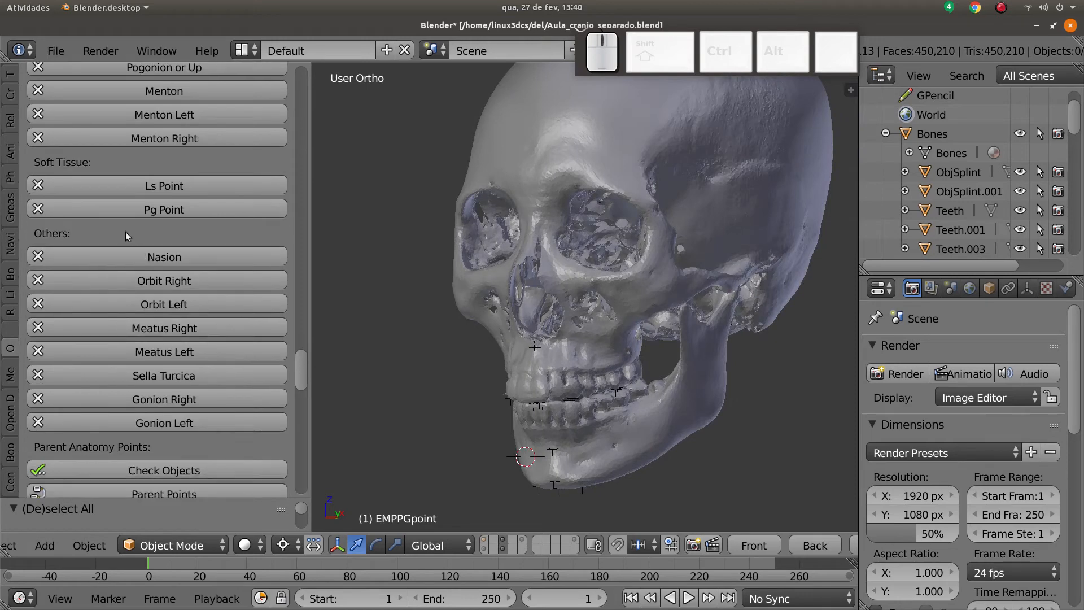
# - Place the Nasion point on the skull's midline between the orbits, at the root of the nose
pyautogui.moveTo(440, 286); pyautogui.dragTo(552, 294, button='middle')
pyautogui.scroll(3, 552, 294)
pyautogui.click(557, 209)
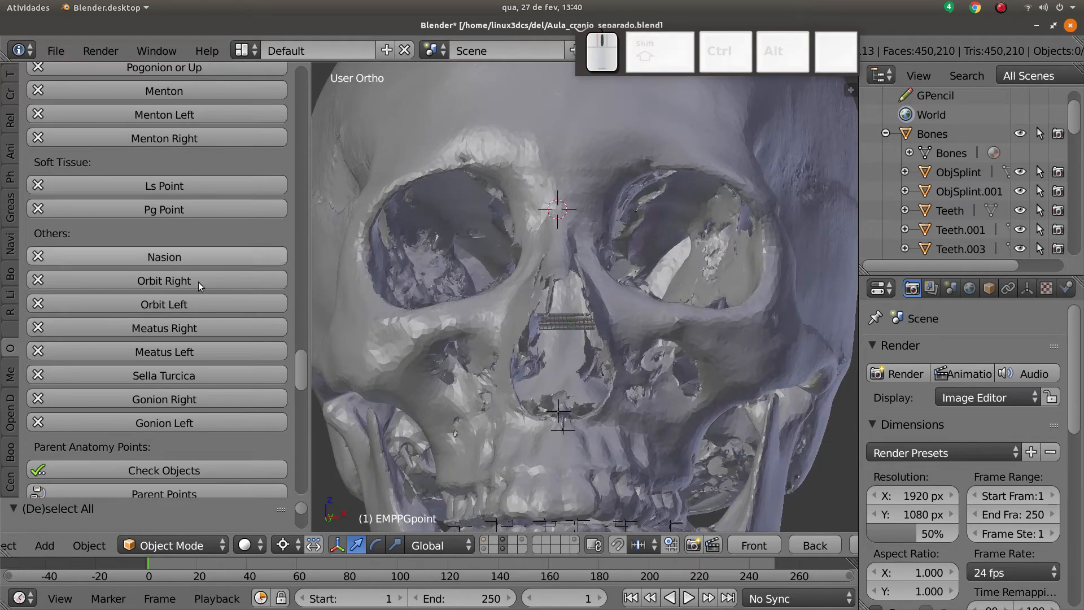
pyautogui.click(199, 258)
# - Place the Orbit Right point on the lower rim of the skull's right eye socket
pyautogui.scroll(-5, 496, 334)
pyautogui.moveTo(496, 334); pyautogui.dragTo(399, 379, button='middle')
pyautogui.scroll(3, 456, 350)
pyautogui.click(379, 338)
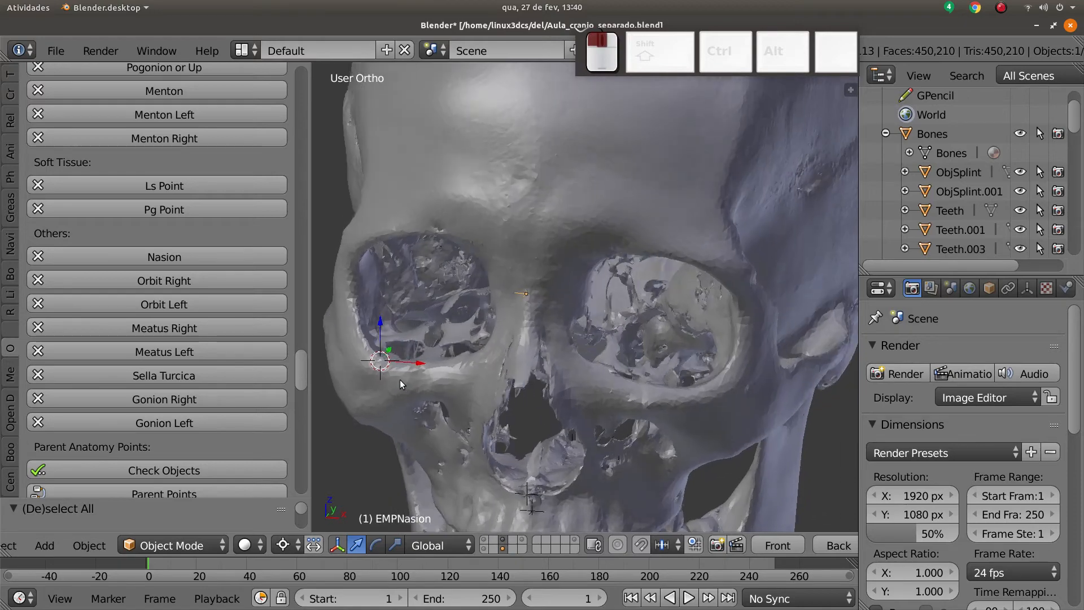
pyautogui.click(175, 279)
# - Place the Orbit Left point on the lower rim of the skull's left eye socket
pyautogui.moveTo(612, 378); pyautogui.dragTo(722, 377, button='middle')
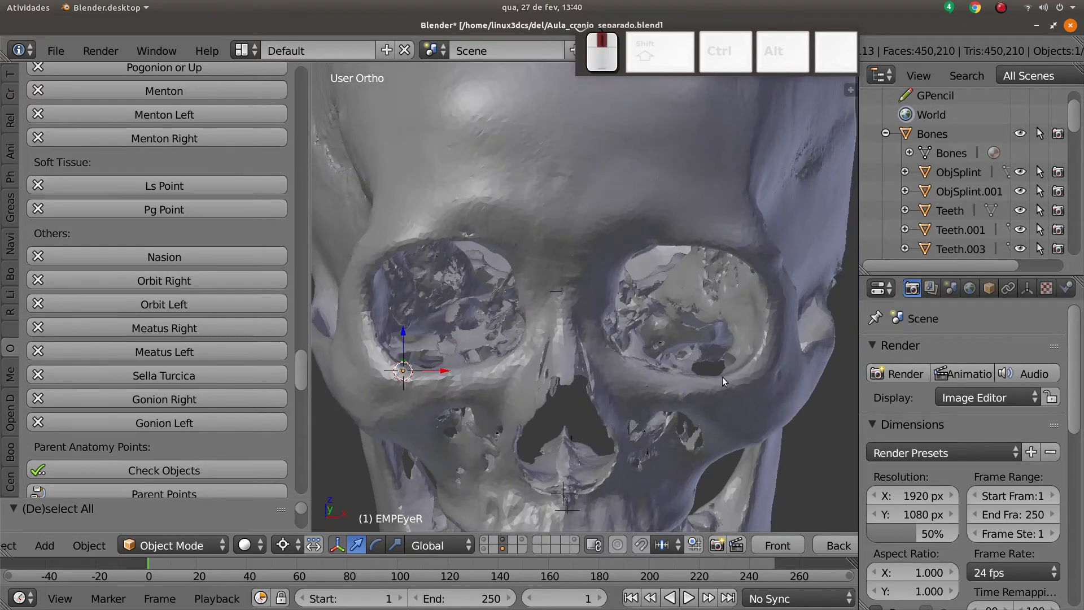
pyautogui.click(735, 373)
pyautogui.click(148, 305)
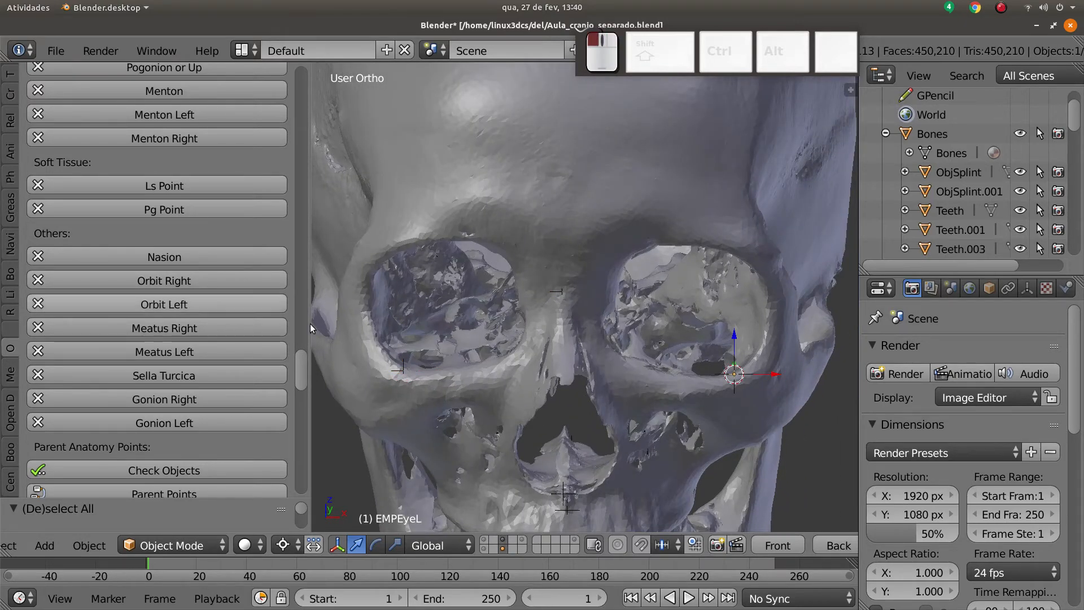
pyautogui.scroll(-2, 629, 406)
pyautogui.moveTo(627, 404); pyautogui.dragTo(633, 287, button='middle')
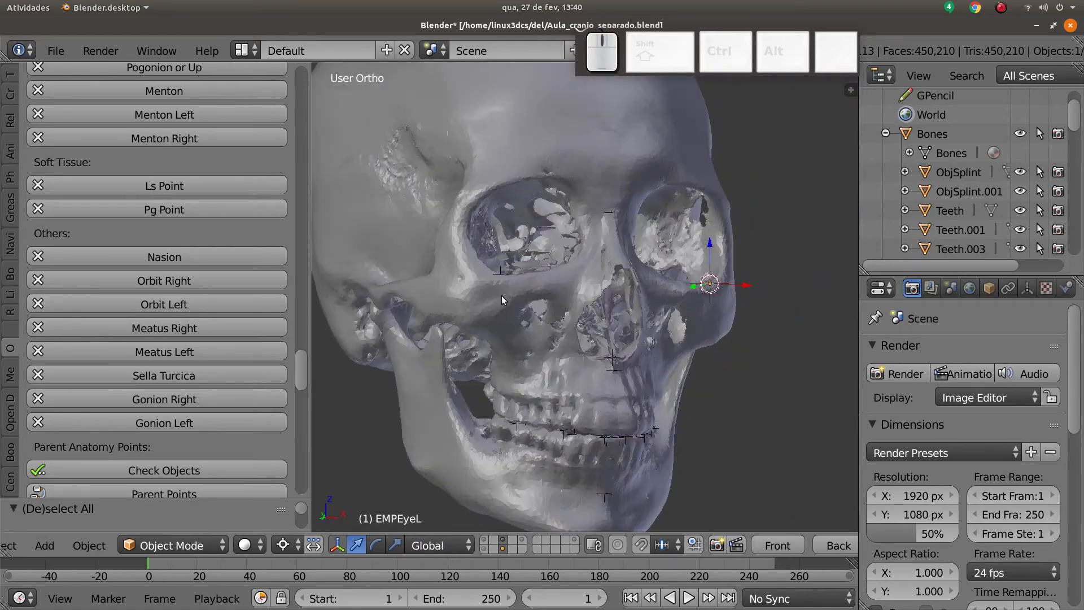
# - Place the Meatus Right point on the upper edge of the skull's right ear canal
pyautogui.moveTo(502, 296); pyautogui.dragTo(545, 302, button='middle')
pyautogui.keyDown('shift'); pyautogui.moveTo(483, 319); pyautogui.dragTo(627, 318, button='middle'); pyautogui.keyUp('shift')
pyautogui.scroll(2, 567, 317)
pyautogui.click(557, 305)
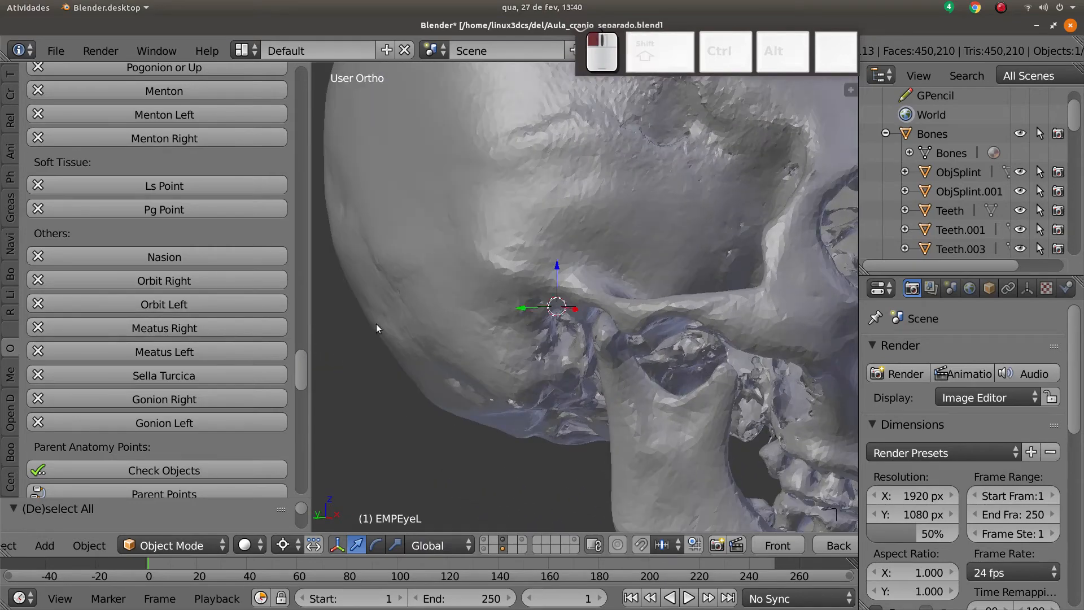
pyautogui.click(159, 330)
# - Place the Meatus Left point on the upper edge of the skull's left ear canal
pyautogui.moveTo(592, 338); pyautogui.dragTo(622, 277, button='middle')
pyautogui.scroll(4, 615, 260)
pyautogui.click(600, 244)
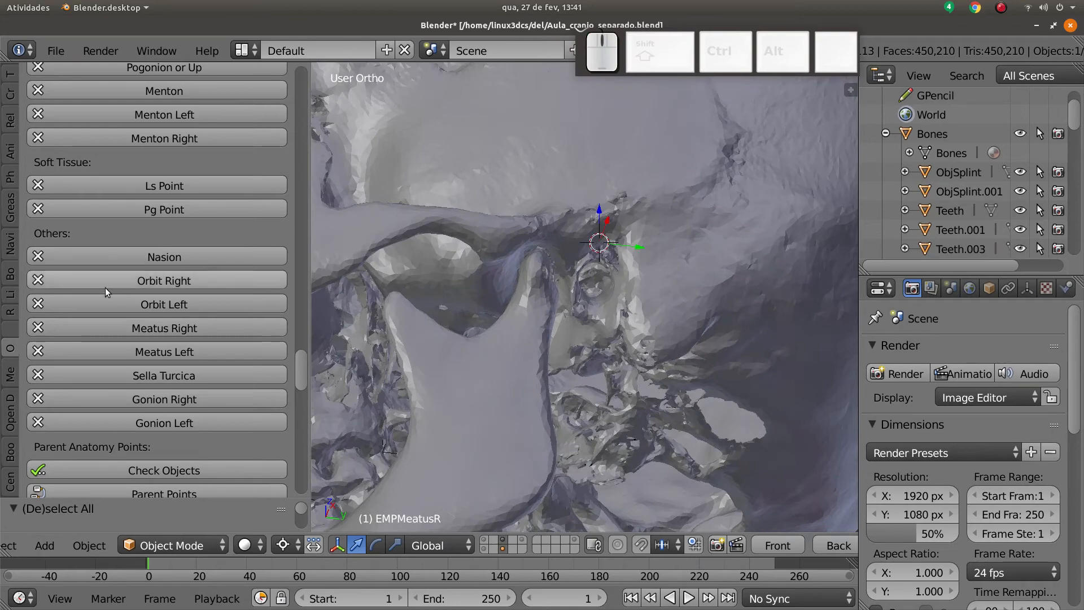
pyautogui.click(151, 353)
# - Clip the front view of the skull to a narrow vertical strip along its midline
pyautogui.scroll(-8, 590, 361)
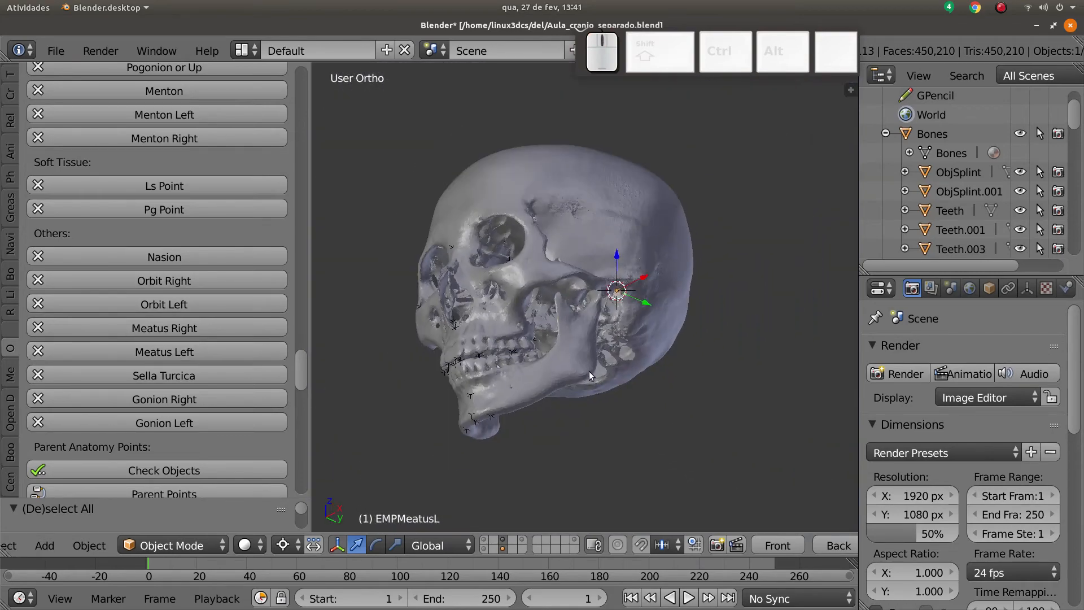
pyautogui.press('KP_1')
pyautogui.keyDown('shift'); pyautogui.moveTo(503, 358); pyautogui.dragTo(523, 371, button='middle'); pyautogui.keyUp('shift')
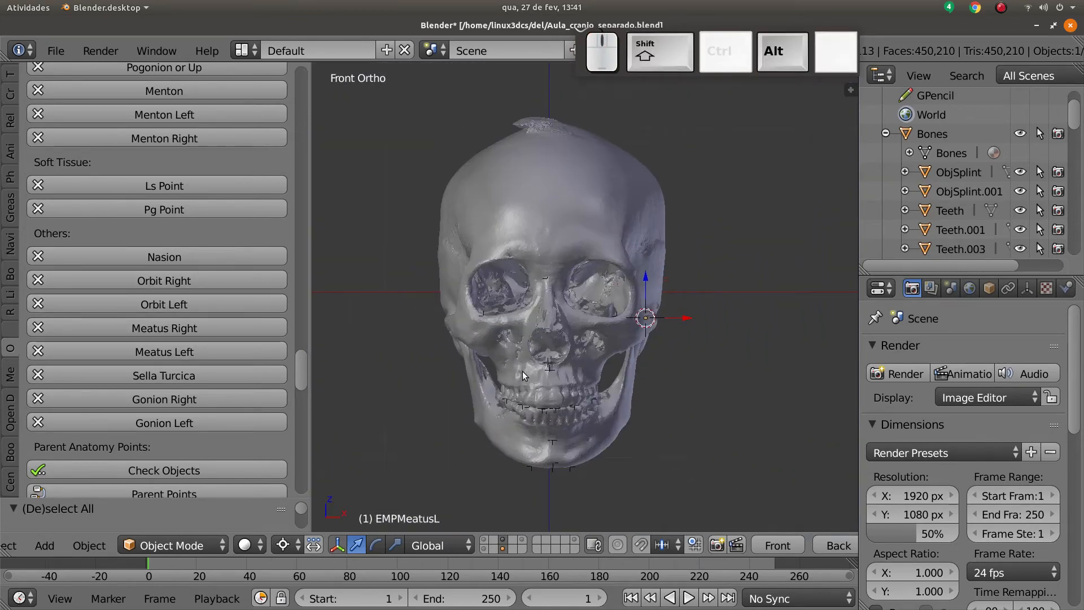
pyautogui.hotkey('alt', 'b')
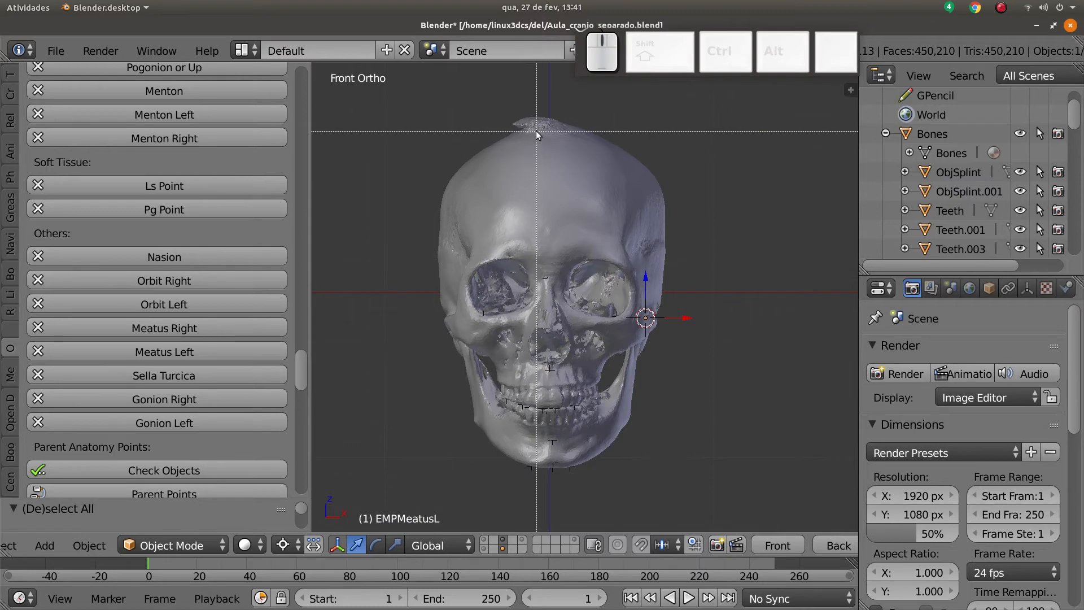
pyautogui.moveTo(536, 131); pyautogui.dragTo(561, 492)
# - Set the 3D cursor on the midline bone fragment at the front of the sella turcica
pyautogui.moveTo(561, 491); pyautogui.dragTo(581, 333, button='middle')
pyautogui.scroll(7, 581, 362)
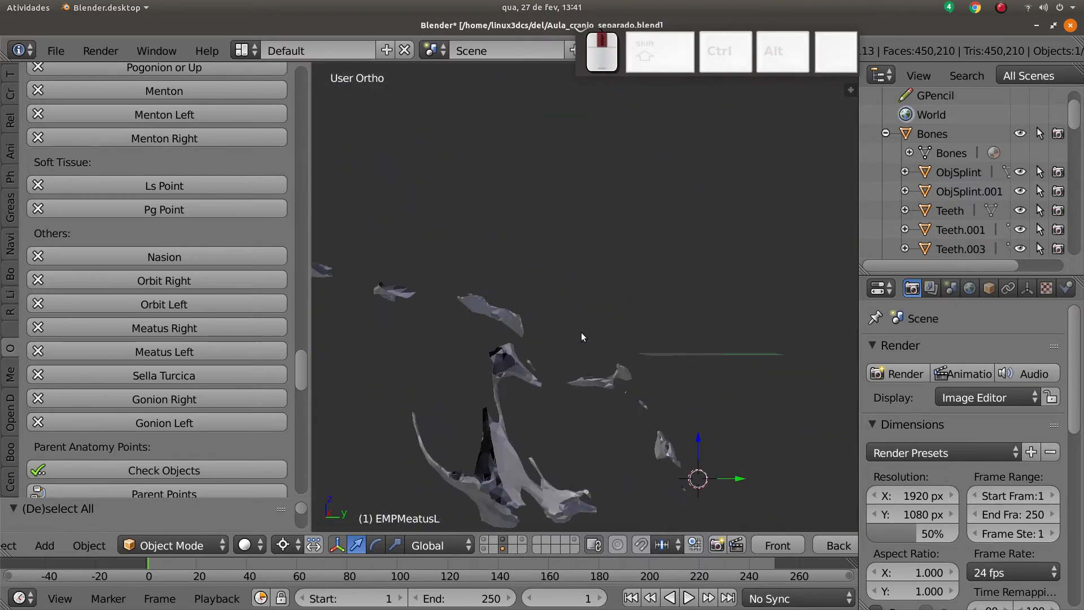
pyautogui.moveTo(514, 333); pyautogui.dragTo(621, 357, button='middle')
pyautogui.click(621, 360)
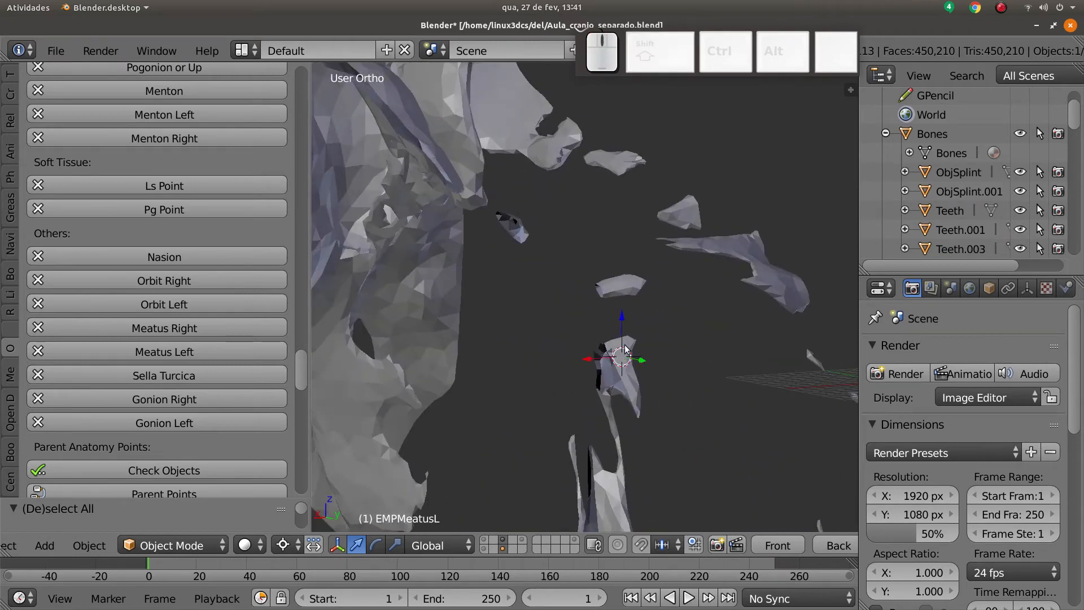
pyautogui.scroll(3, 584, 422)
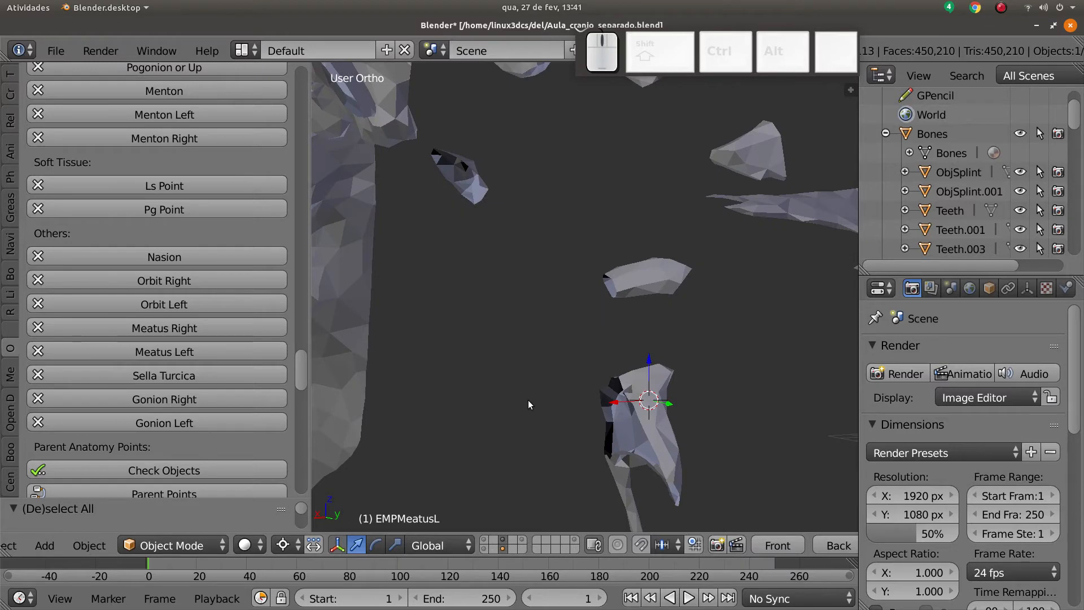
pyautogui.scroll(-1, 639, 403)
pyautogui.scroll(-3, 635, 396)
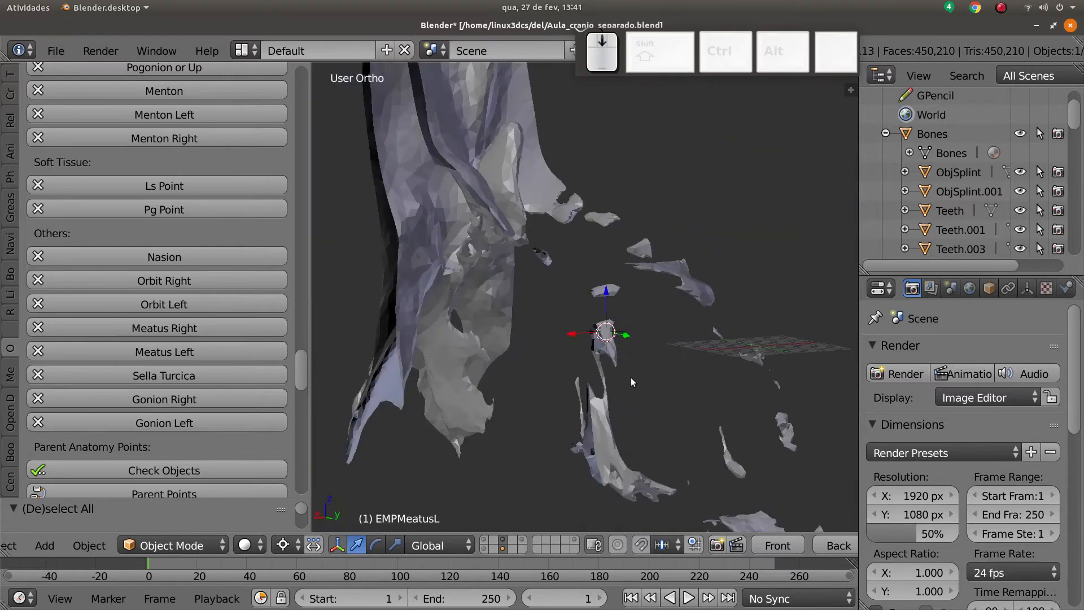
# - Place the Sella Turcica point in the centre of the sella hollow, seen from the right side
pyautogui.press('KP_3')
pyautogui.scroll(-3, 569, 382)
pyautogui.keyDown('shift'); pyautogui.moveTo(569, 382); pyautogui.dragTo(593, 356, button='middle'); pyautogui.keyUp('shift')
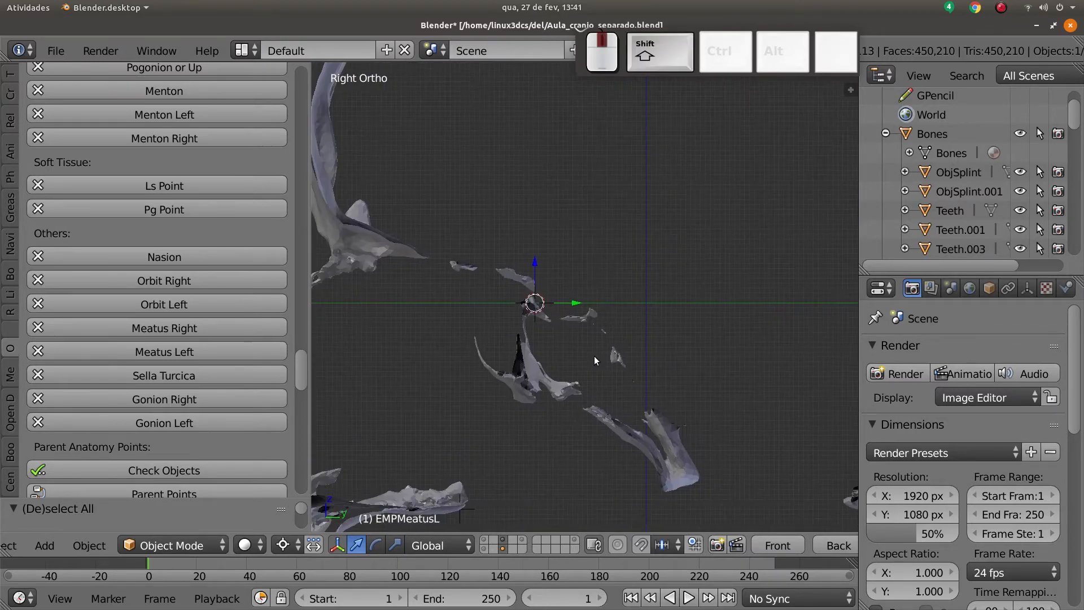
pyautogui.scroll(2, 594, 356)
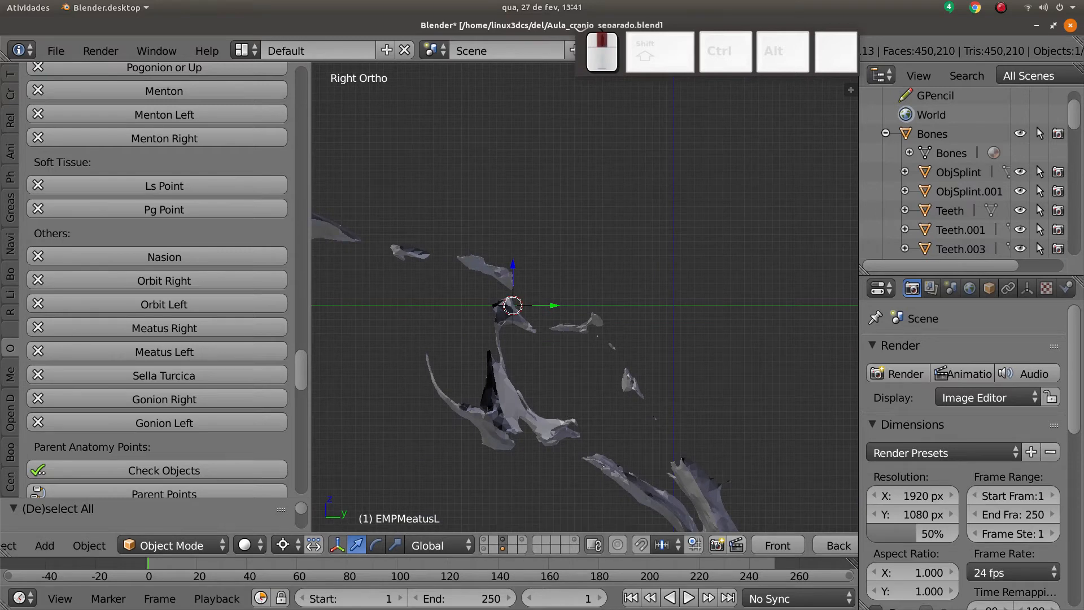
pyautogui.scroll(-5, 553, 549)
pyautogui.scroll(3, 523, 312)
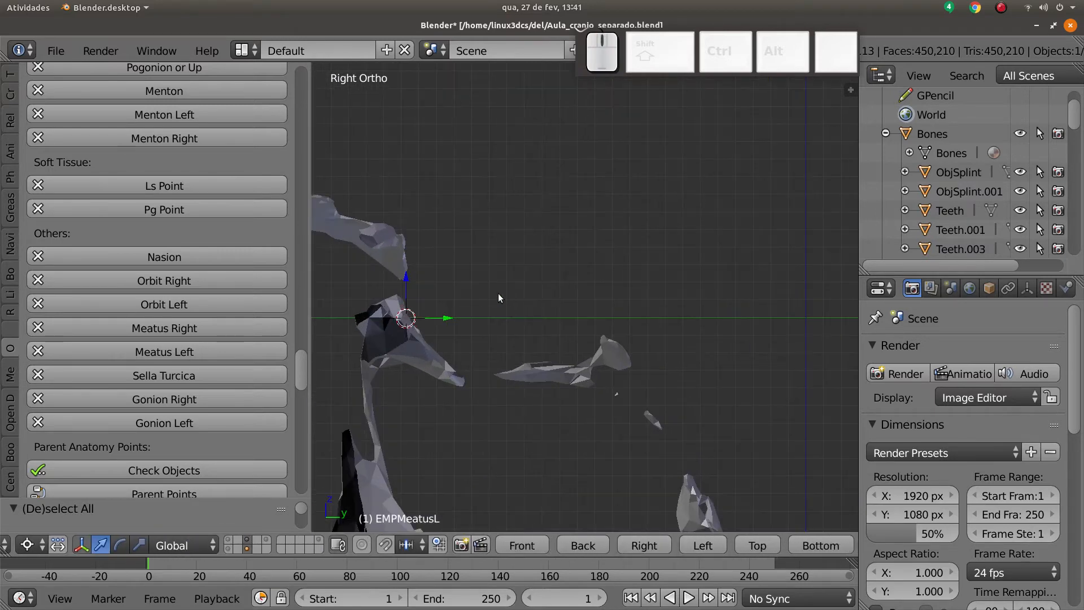
pyautogui.scroll(-4, 550, 344)
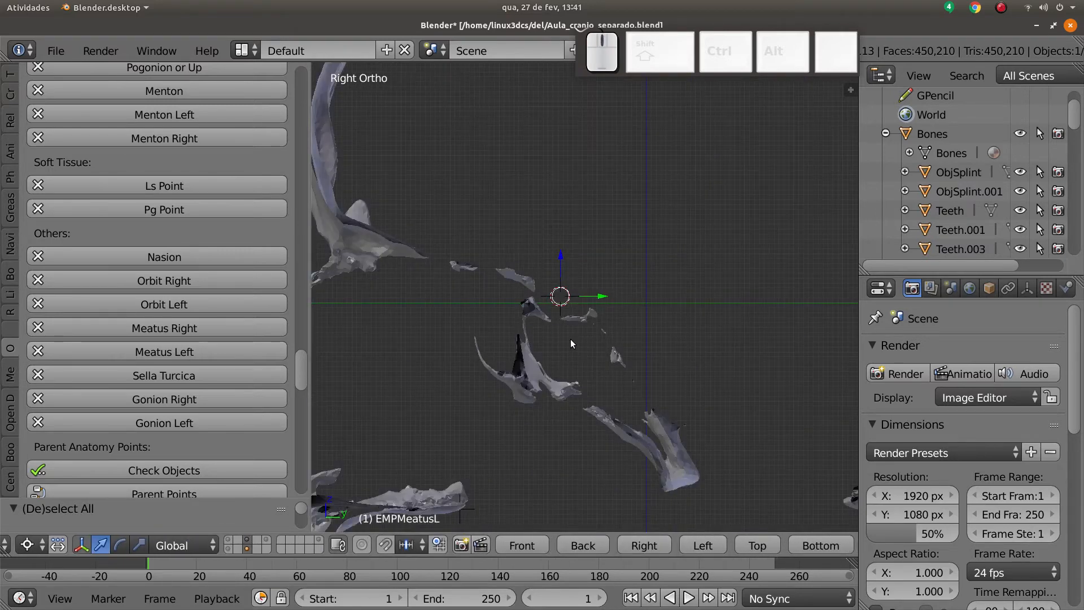
pyautogui.scroll(-3, 542, 322)
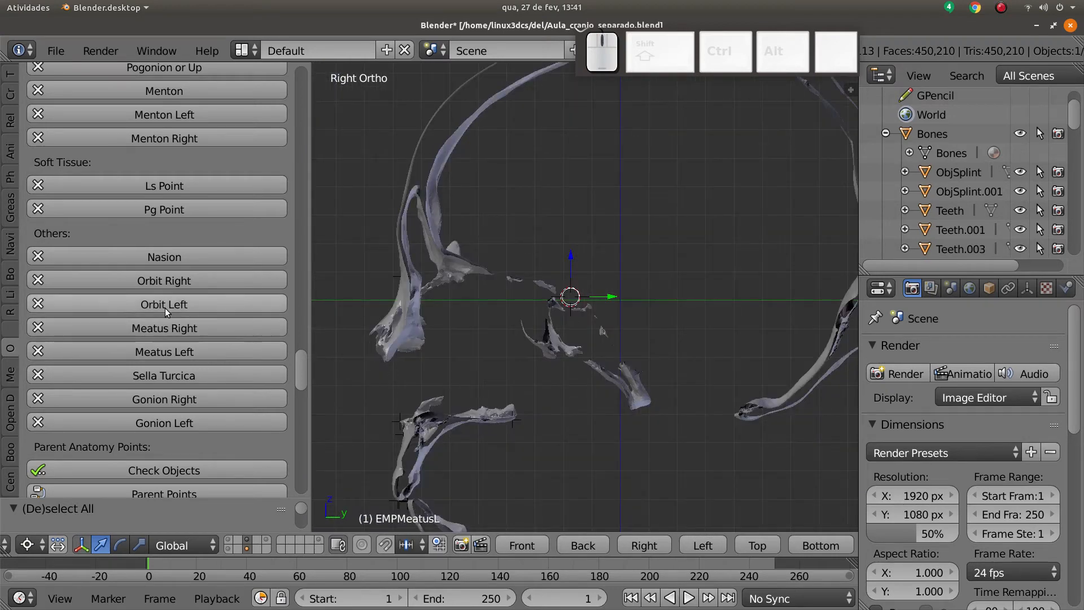
pyautogui.click(170, 376)
# - Remove the view clipping and place the Gonion Right point on the right angle of the mandible
pyautogui.scroll(-3, 620, 358)
pyautogui.moveTo(620, 358); pyautogui.dragTo(623, 382, button='middle')
pyautogui.hotkey('alt', 'b')
pyautogui.rightClick(467, 372)
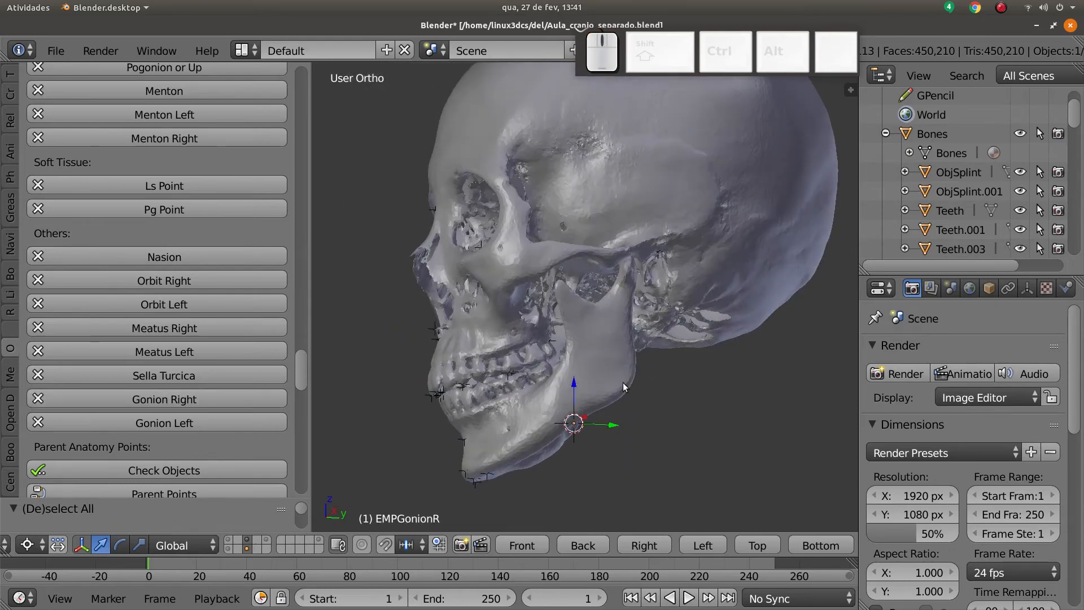
# - Place the Gonion Left point on the left angle of the mandible
pyautogui.rightClick(626, 385)
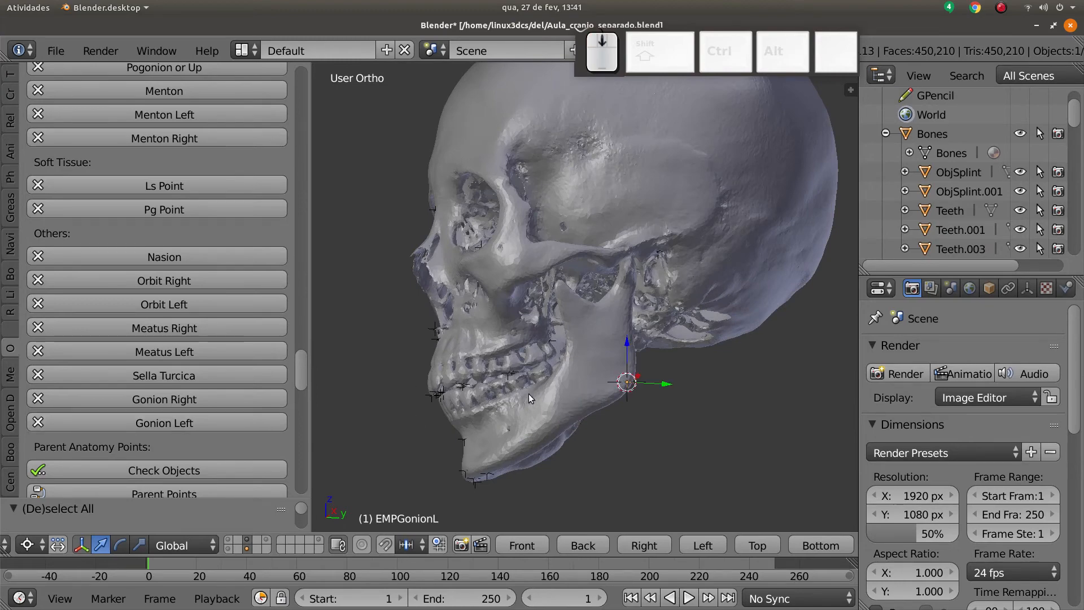
pyautogui.moveTo(529, 394); pyautogui.dragTo(619, 409, button='middle')
pyautogui.scroll(3, 593, 394)
pyautogui.moveTo(565, 383); pyautogui.dragTo(523, 381, button='middle')
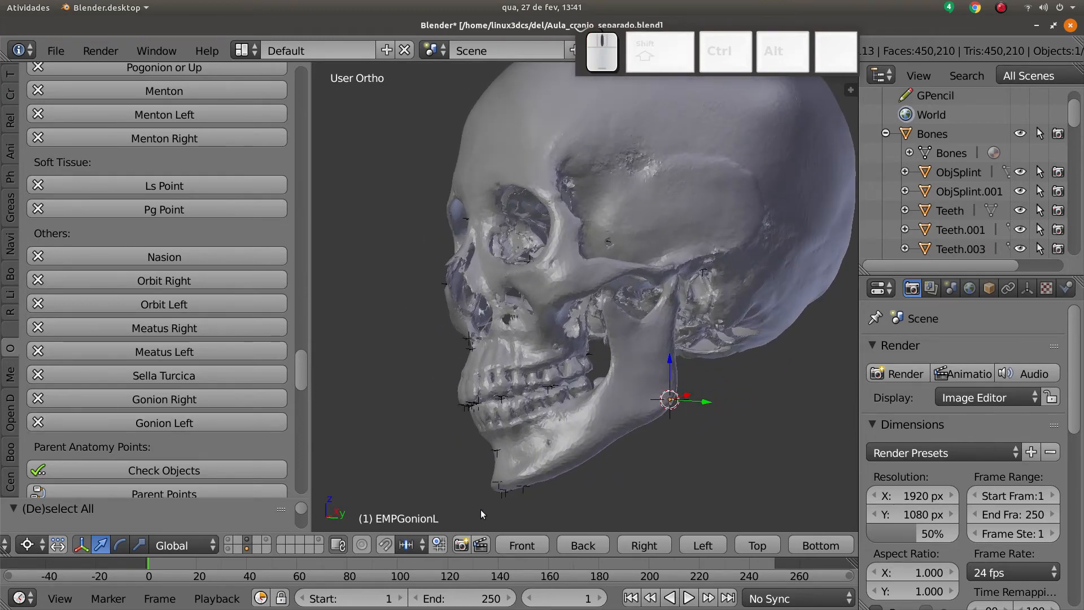
# - Show the face layer together with the skull and check that all required objects and anatomical points exist
pyautogui.keyDown('shift'); pyautogui.click(230, 542); pyautogui.keyUp('shift')
pyautogui.moveTo(454, 384); pyautogui.dragTo(448, 343, button='middle')
pyautogui.keyDown('shift'); pyautogui.moveTo(449, 397); pyautogui.dragTo(447, 396, button='middle'); pyautogui.keyUp('shift')
pyautogui.scroll(-2, 172, 439)
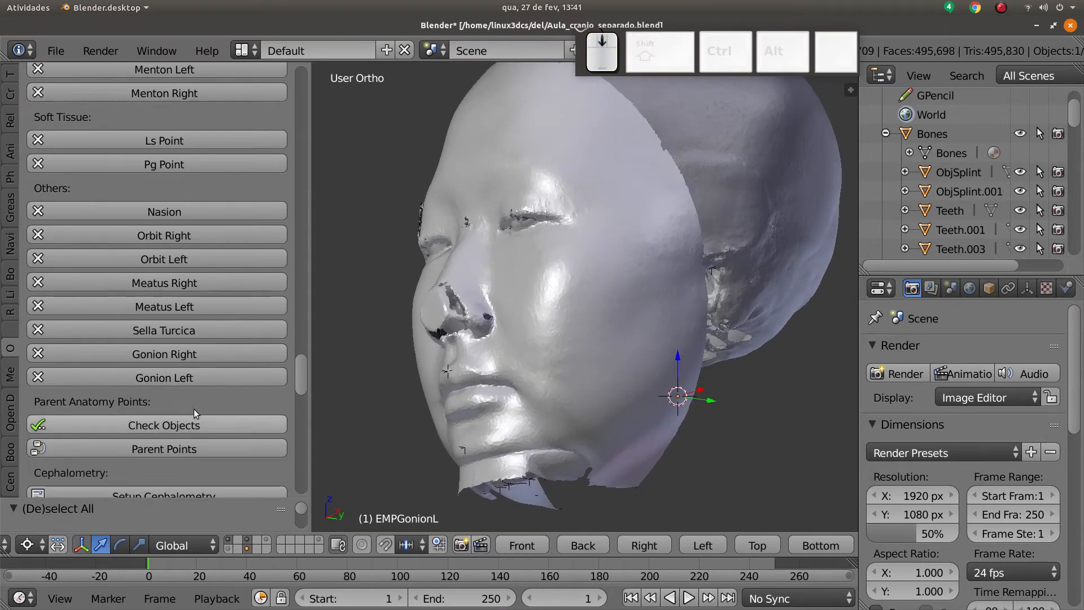
pyautogui.click(147, 427)
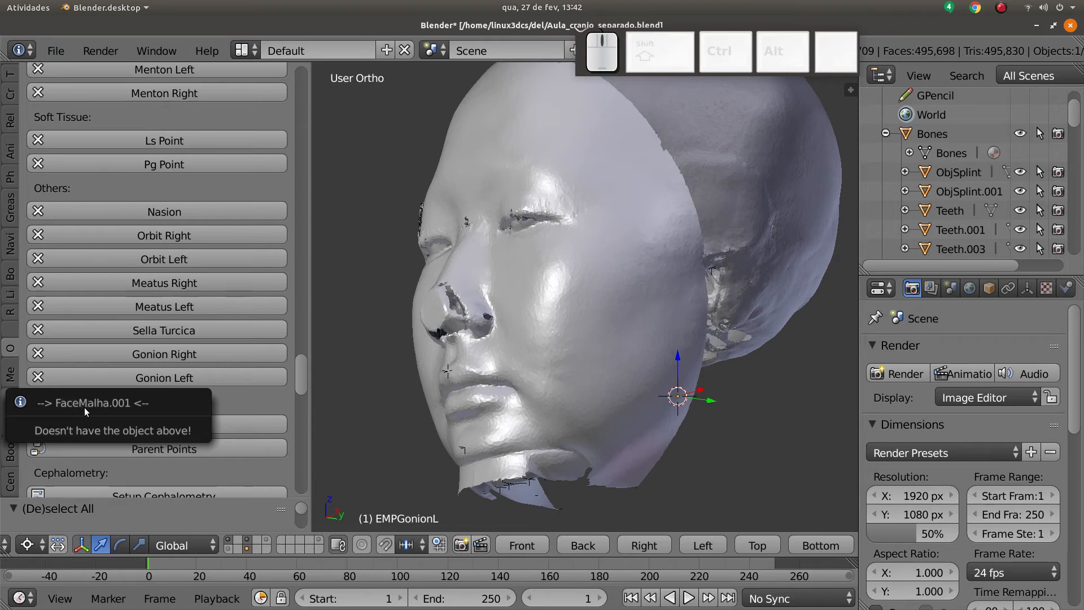
# - Add a cutting circle in the right side view and move it about 209 units forward and 61 down, along the face's rear edge
pyautogui.rightClick(444, 416)
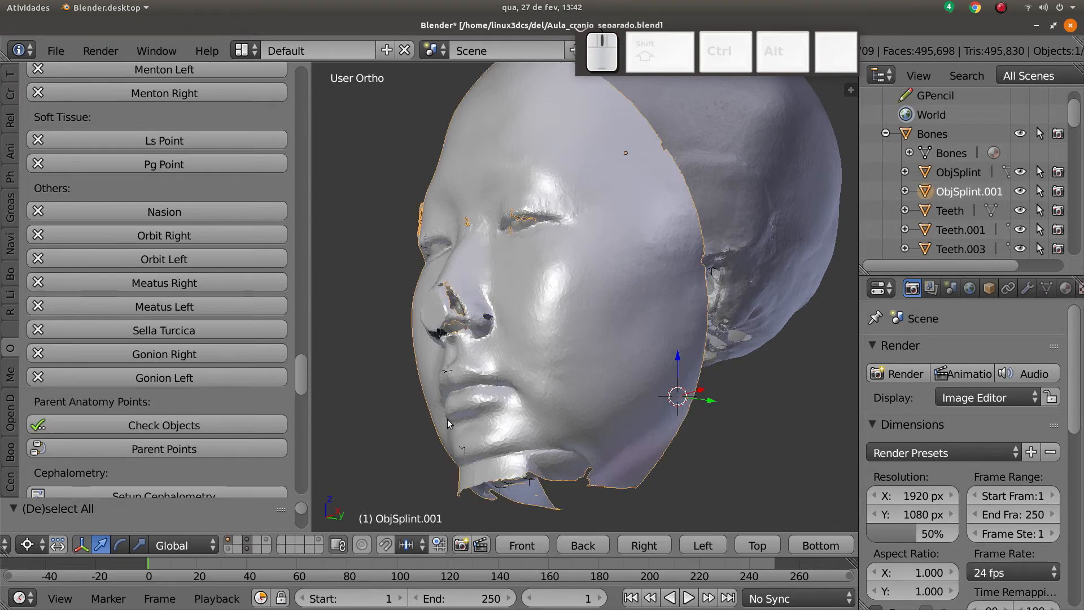
pyautogui.moveTo(447, 419); pyautogui.dragTo(468, 412, button='middle')
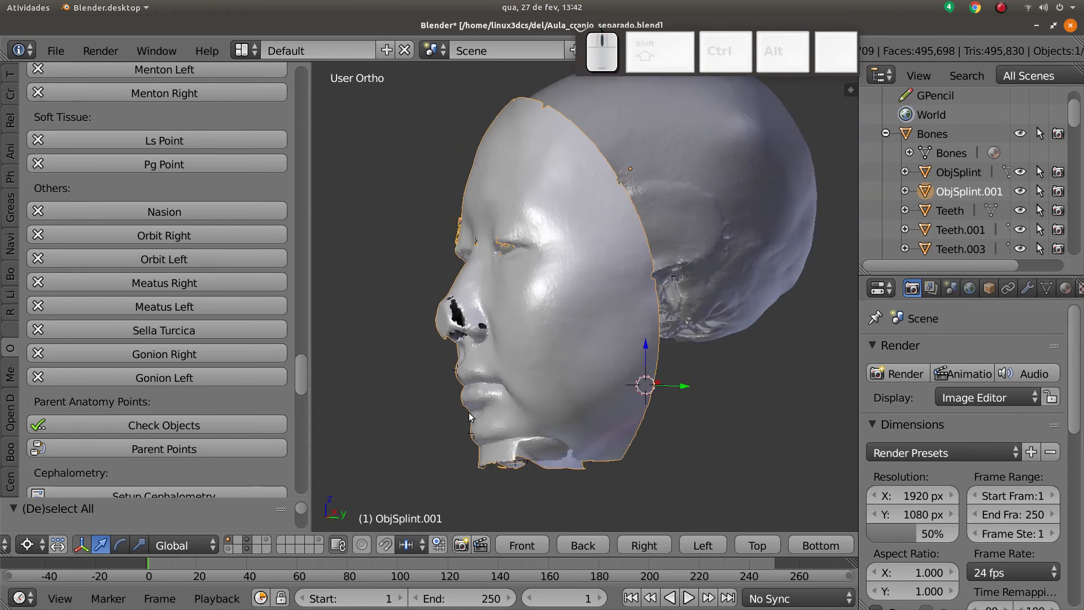
pyautogui.press('KP_3')
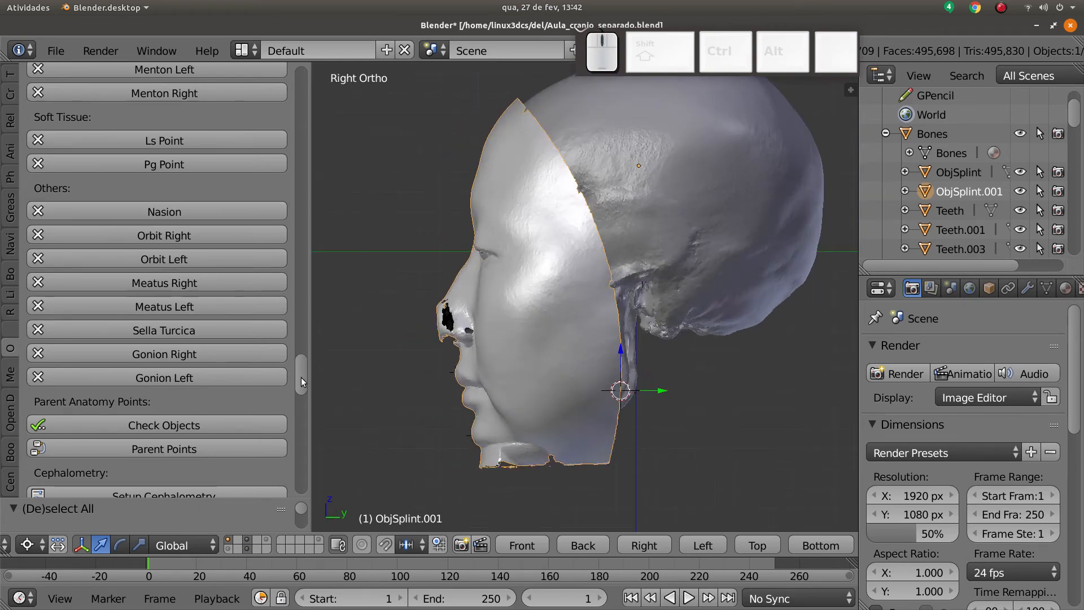
pyautogui.moveTo(301, 376); pyautogui.dragTo(302, 241)
pyautogui.click(216, 224)
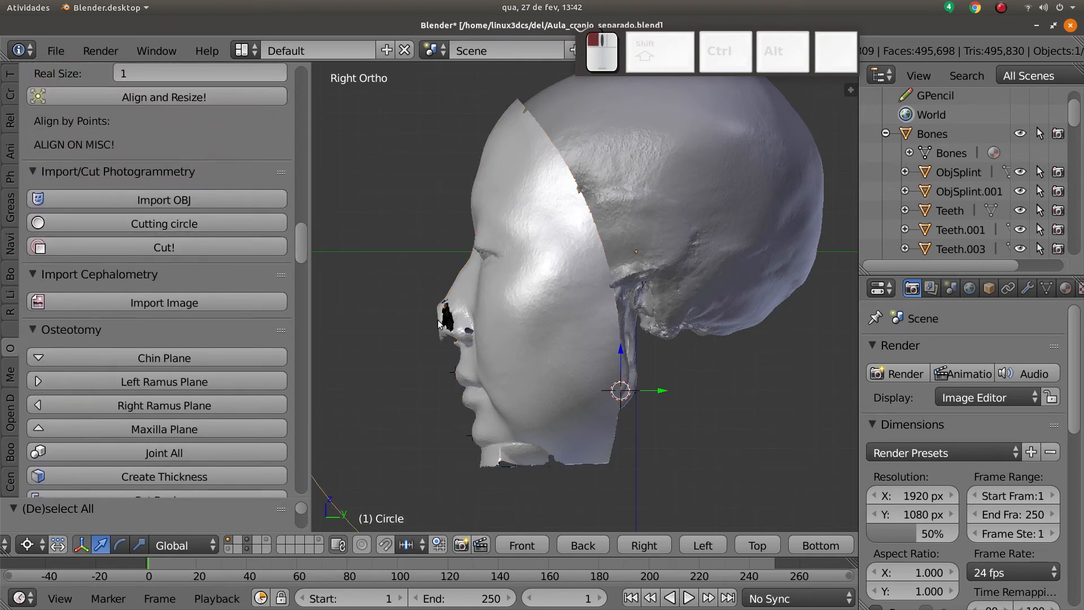
pyautogui.scroll(-5, 566, 390)
pyautogui.scroll(1, 566, 385)
pyautogui.press('g')
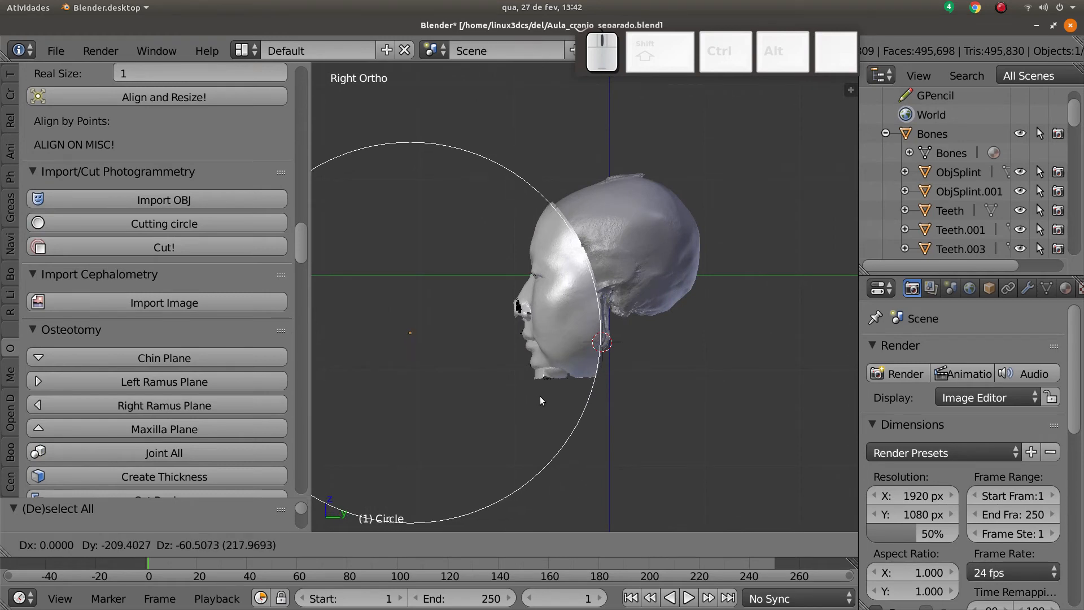
pyautogui.click(540, 395)
# - Select the circle and then the face mesh, and cut the face along the circle
pyautogui.scroll(1, 522, 396)
pyautogui.scroll(1, 522, 396)
pyautogui.rightClick(528, 394)
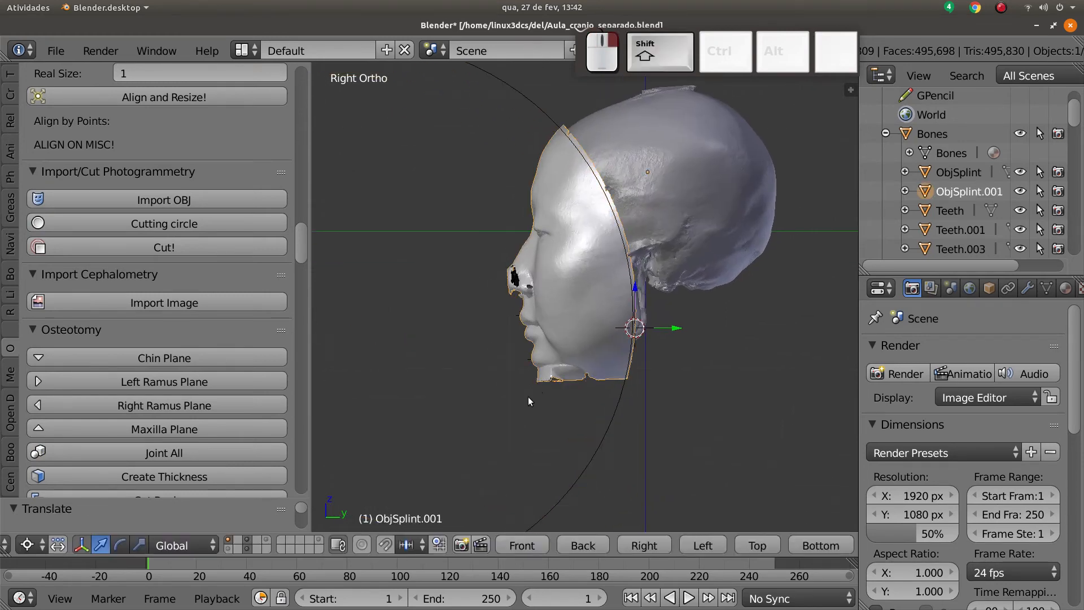
pyautogui.scroll(2, 528, 396)
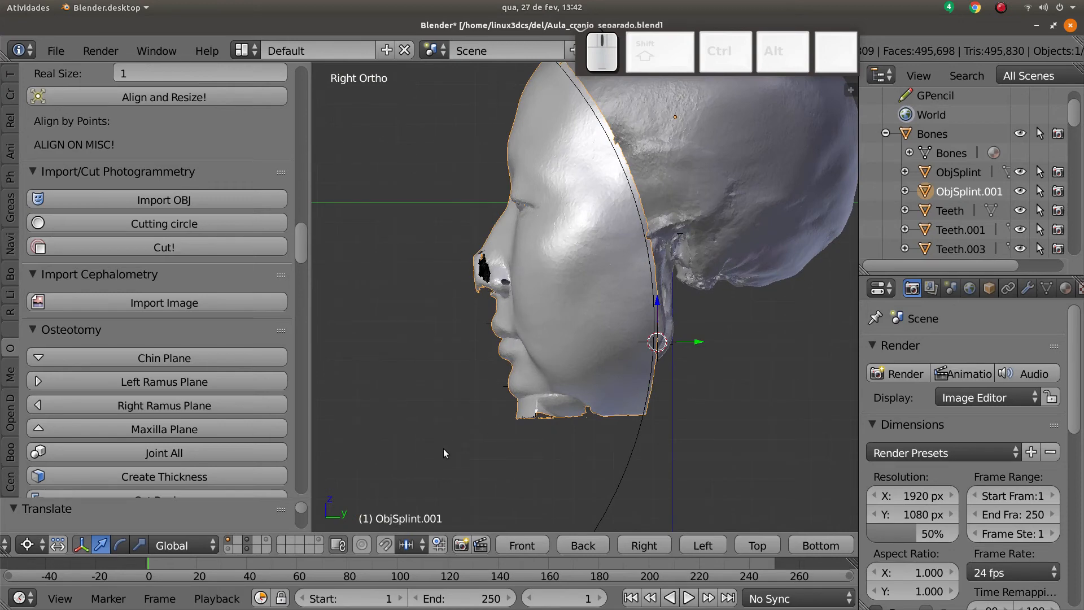
pyautogui.keyDown('shift'); pyautogui.scroll(-1, 568, 397); pyautogui.keyUp('shift')
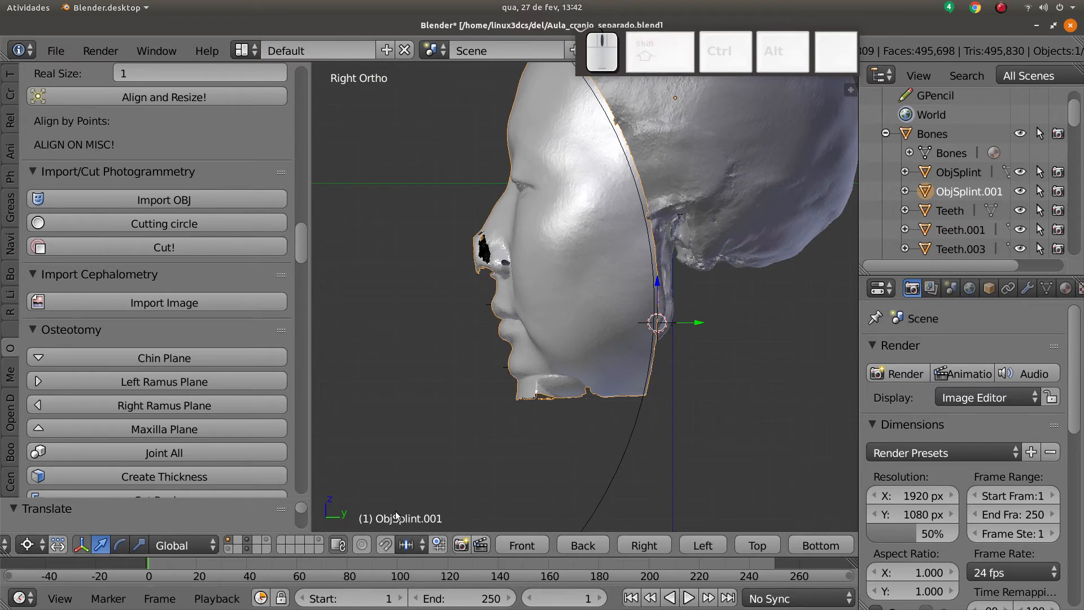
pyautogui.keyDown('shift'); pyautogui.rightClick(625, 448); pyautogui.keyUp('shift')
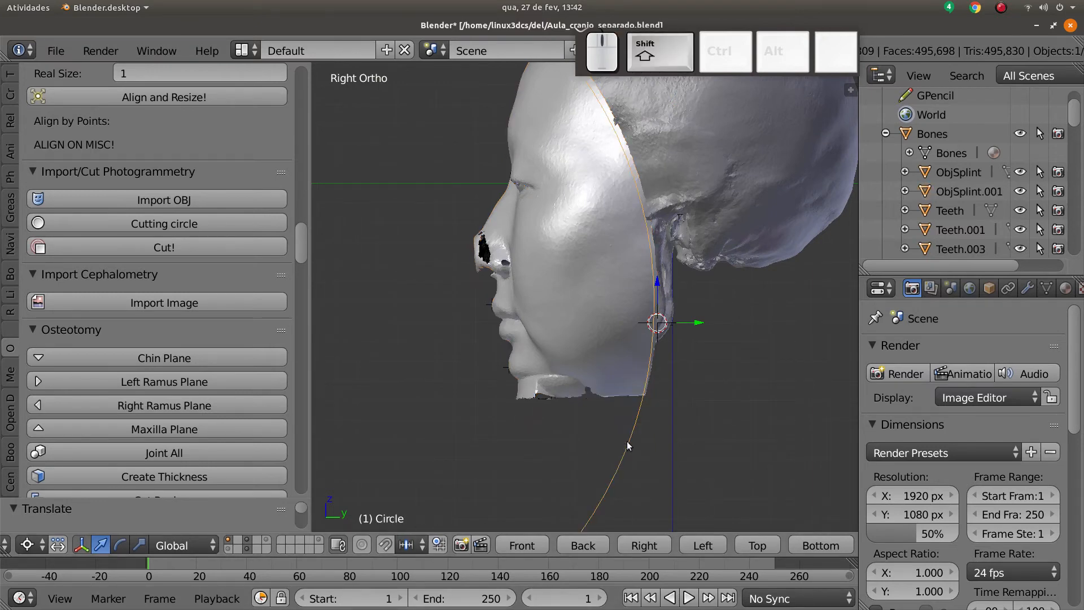
pyautogui.keyDown('shift'); pyautogui.rightClick(619, 387); pyautogui.keyUp('shift')
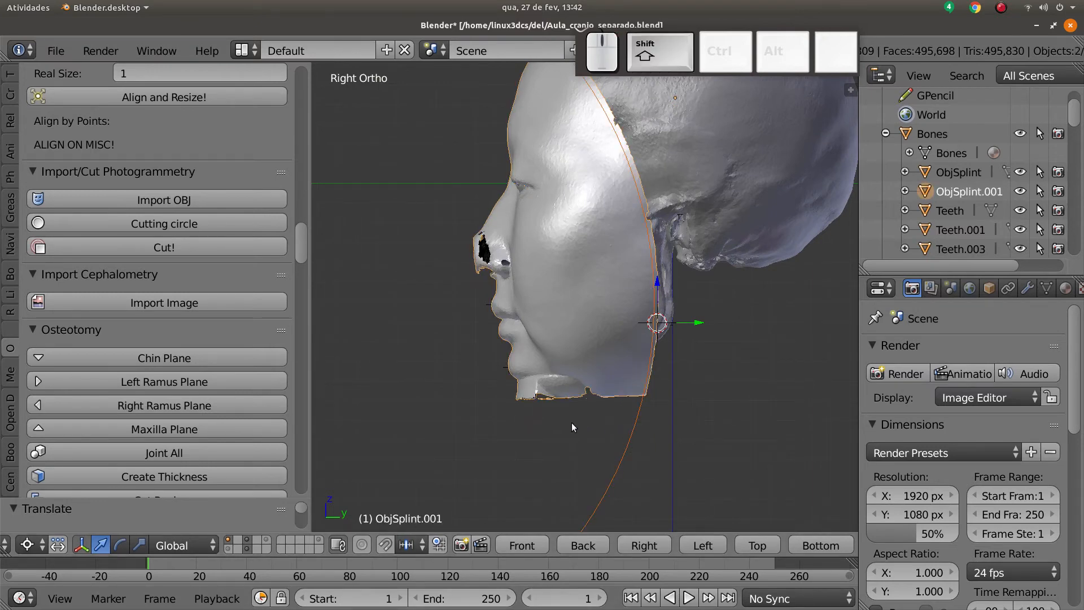
pyautogui.click(141, 244)
pyautogui.rightClick(516, 397)
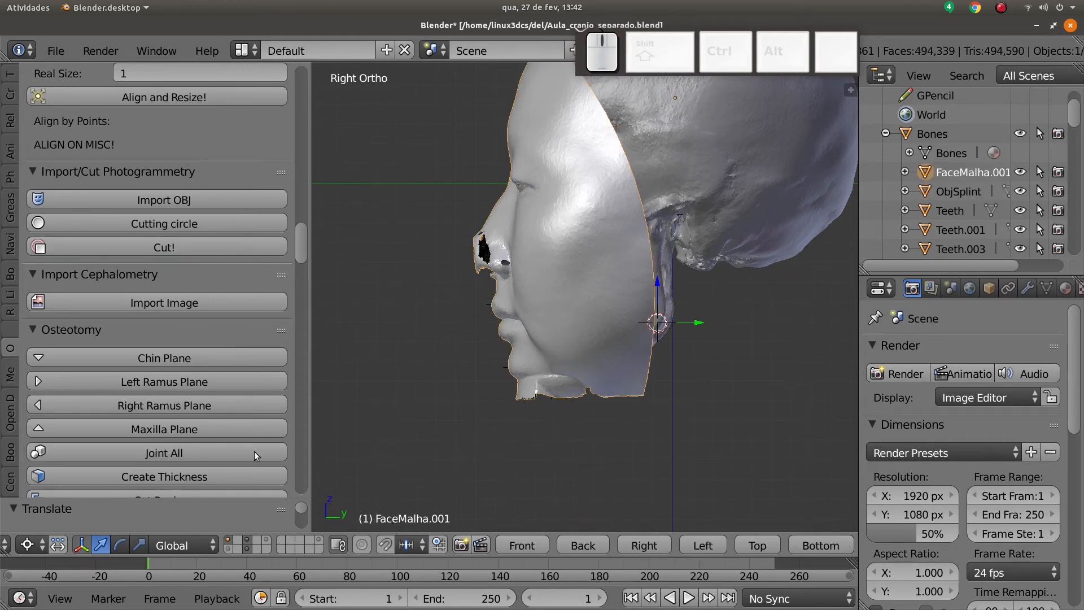
# - Run the object check again on the anatomical points and the newly cut face mesh
pyautogui.scroll(-12, 175, 333)
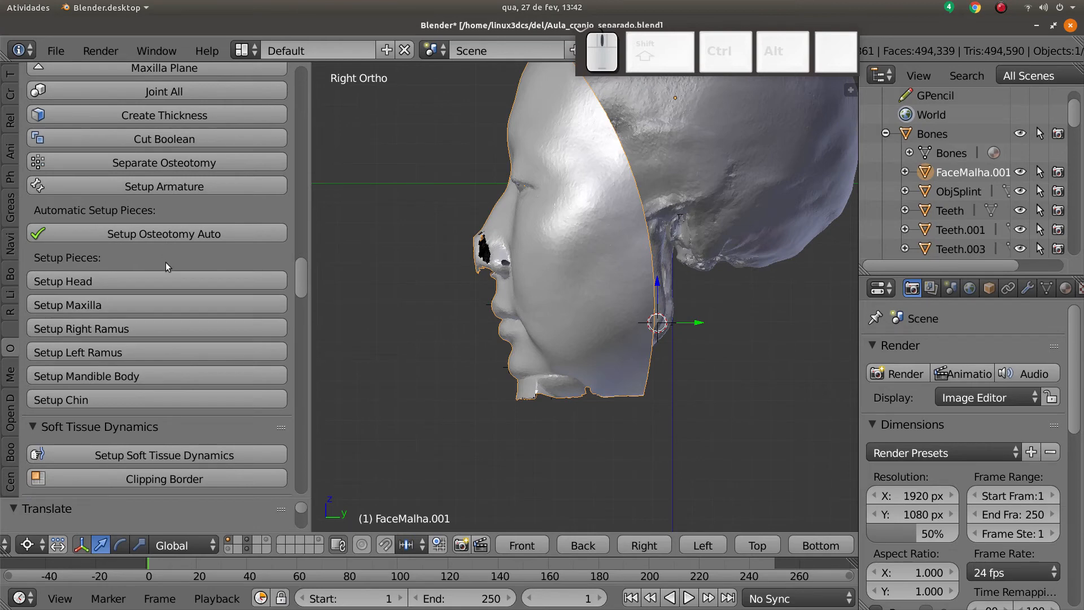
pyautogui.scroll(-10, 216, 341)
pyautogui.moveTo(301, 319); pyautogui.dragTo(307, 403)
pyautogui.scroll(2, 198, 227)
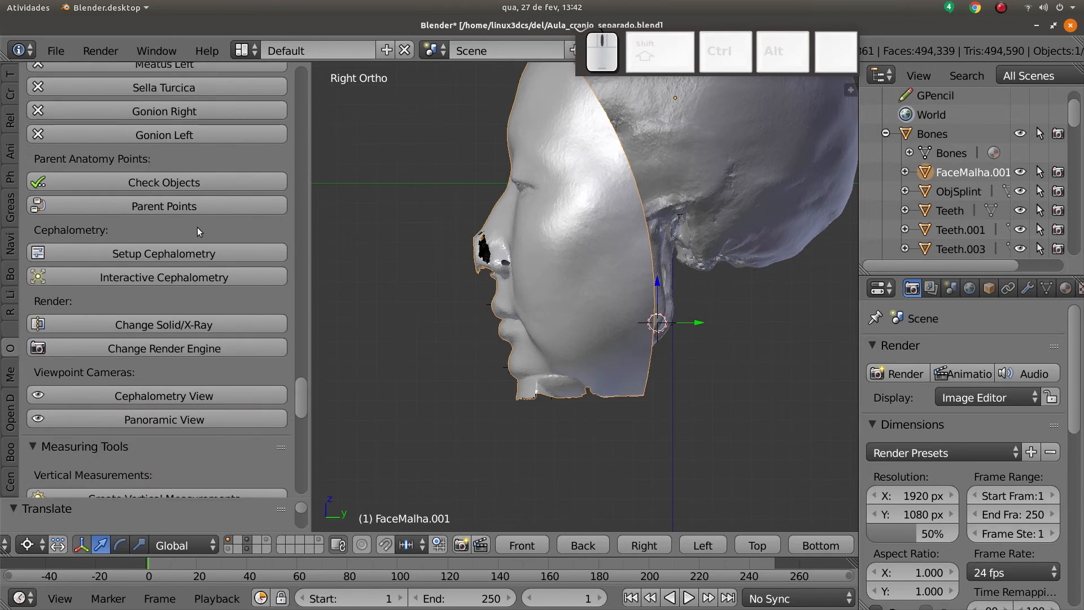
pyautogui.click(208, 181)
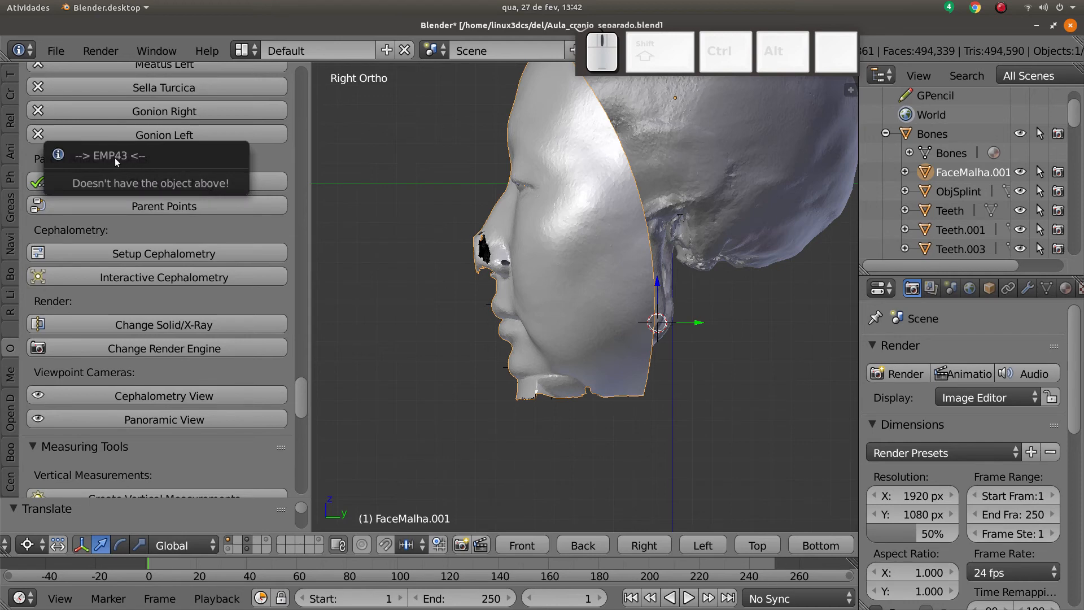
# - Select the wrongly named lower right canine point EMP43.001 in wireframe, isolate the mandible layer and delete the point
pyautogui.moveTo(440, 397); pyautogui.dragTo(514, 360, button='middle')
pyautogui.scroll(6, 557, 363)
pyautogui.scroll(8, 513, 361)
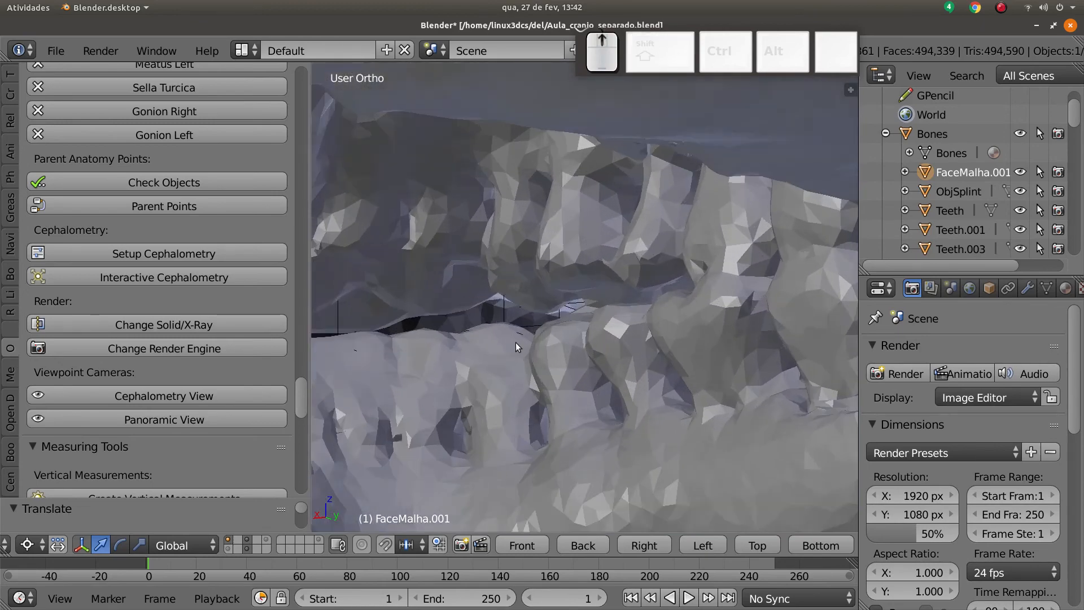
pyautogui.press('z')
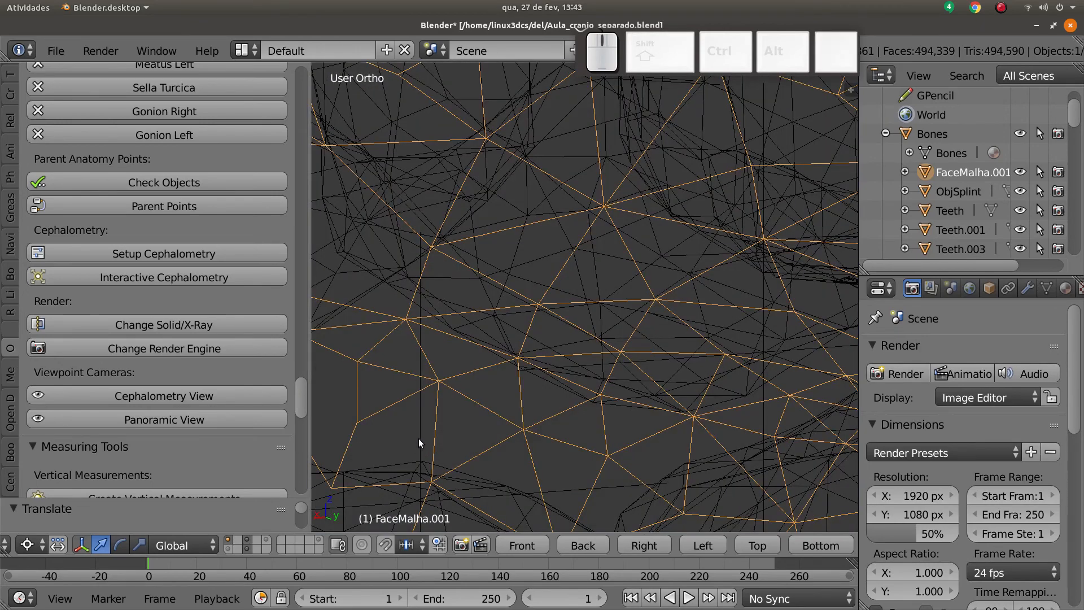
pyautogui.rightClick(418, 443)
pyautogui.click(247, 549)
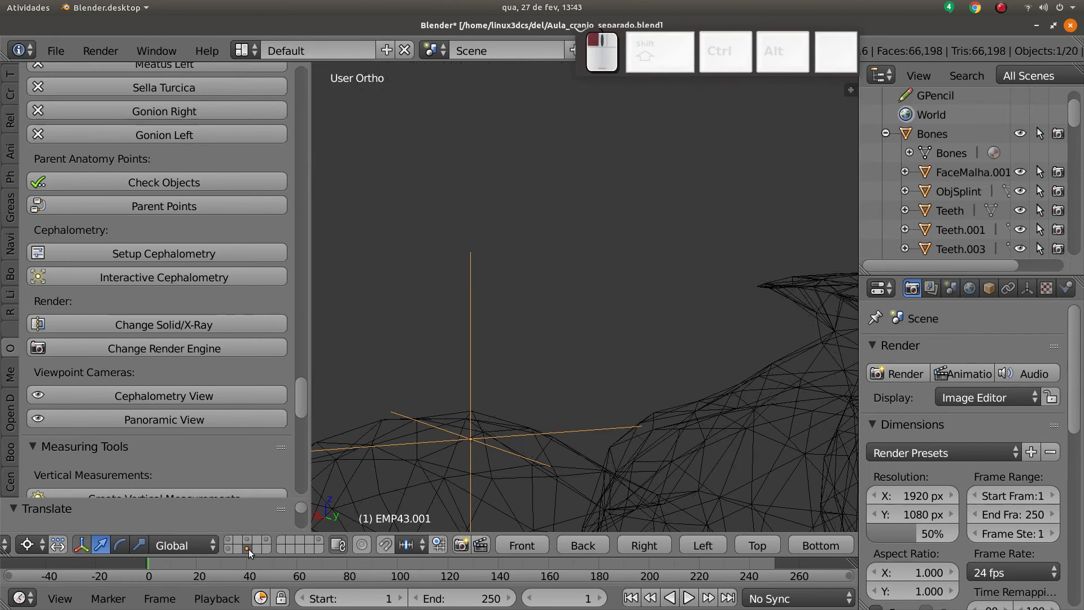
pyautogui.scroll(-8, 608, 360)
pyautogui.press('z')
pyautogui.moveTo(608, 360); pyautogui.dragTo(589, 267, button='middle')
pyautogui.scroll(-4, 542, 404)
pyautogui.scroll(4, 589, 271)
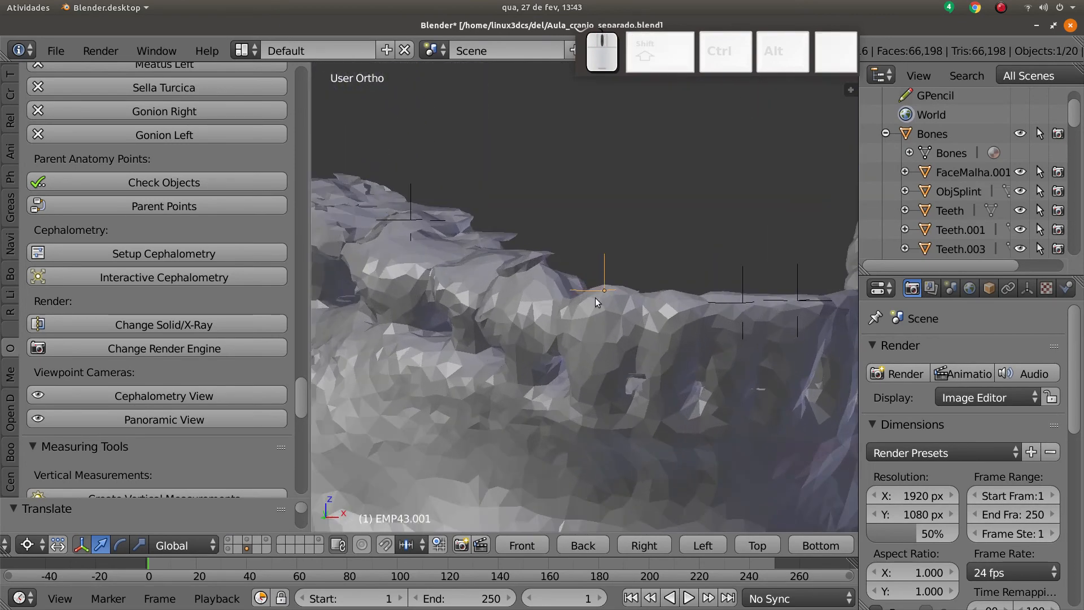
pyautogui.moveTo(628, 323); pyautogui.dragTo(618, 316, button='middle')
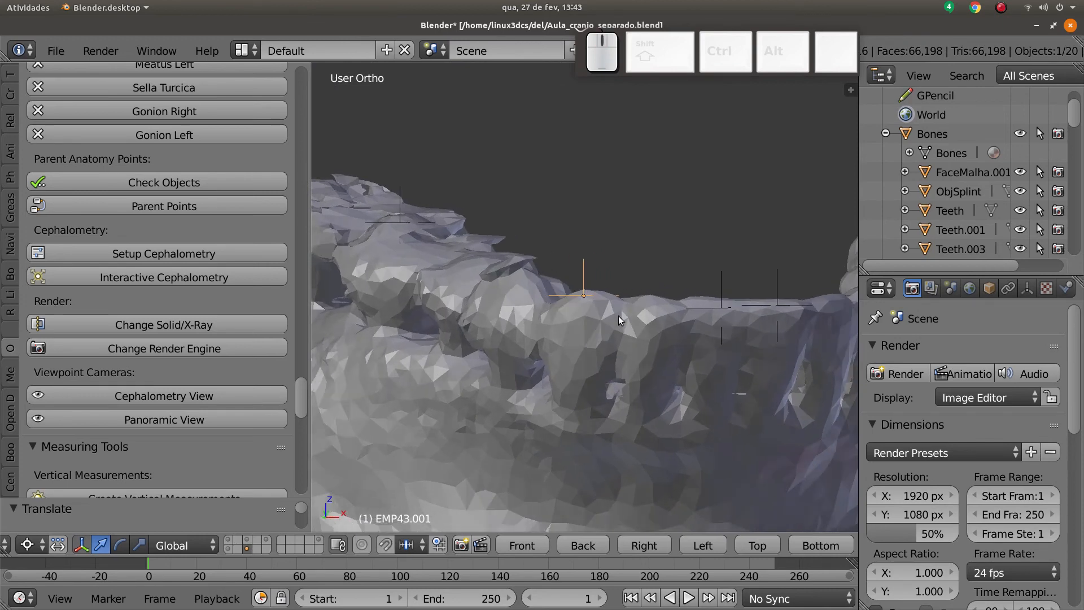
pyautogui.press('x')
pyautogui.click(618, 316)
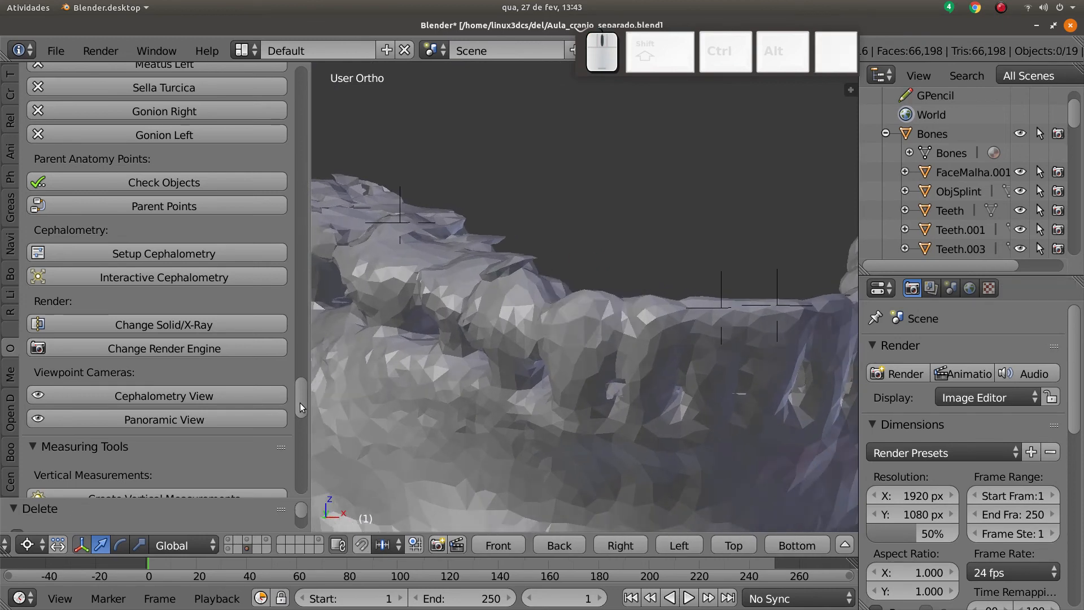
# - Place the 3D cursor on the cusp tip of the lower right canine and add the Tooth 27 (43) point
pyautogui.moveTo(300, 402); pyautogui.dragTo(301, 322)
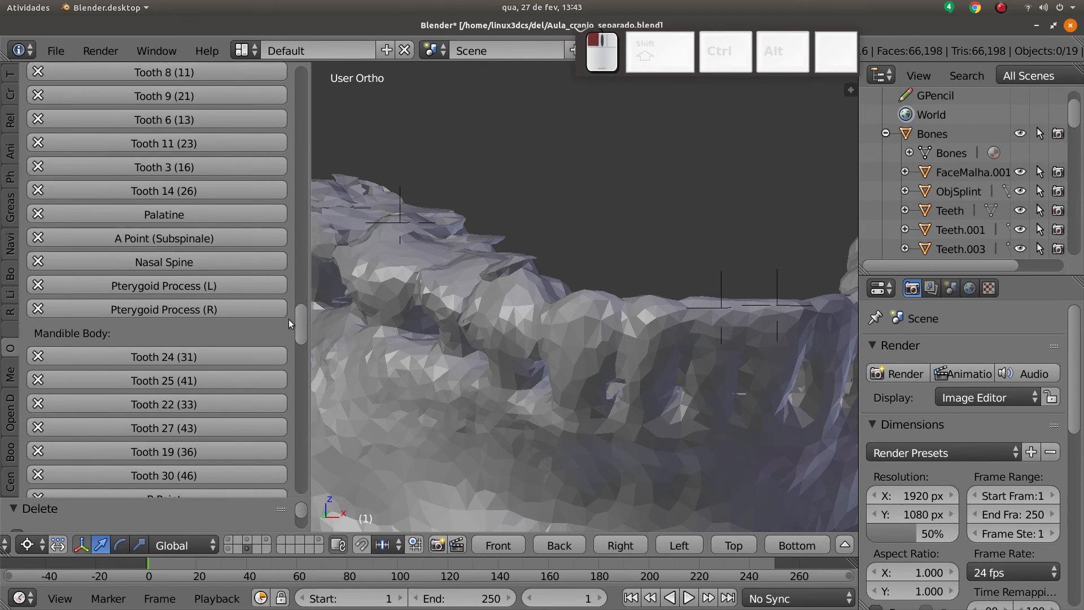
pyautogui.scroll(5, 180, 223)
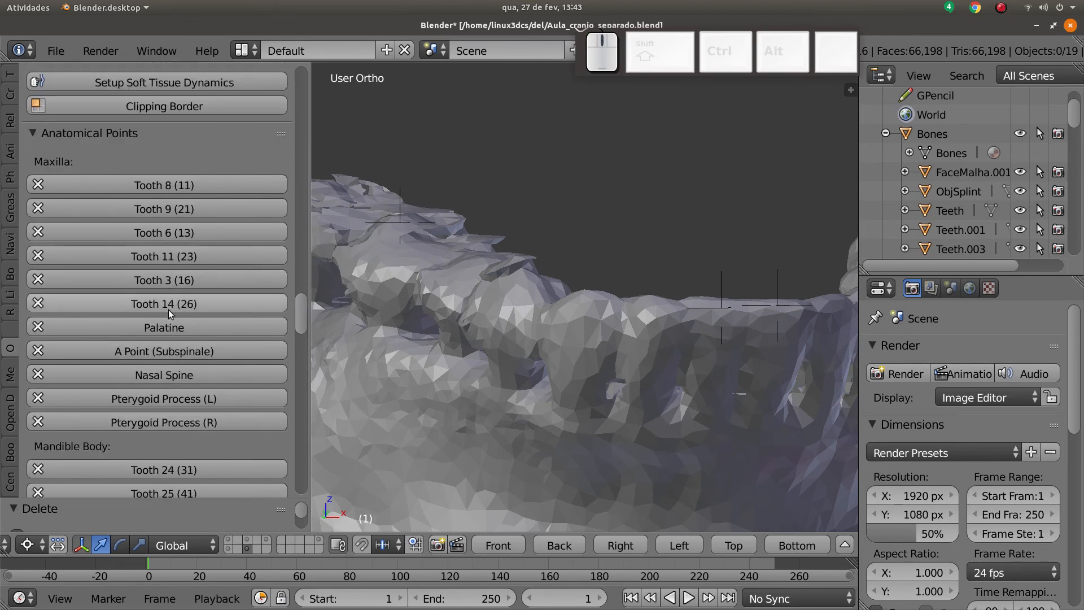
pyautogui.scroll(-5, 181, 333)
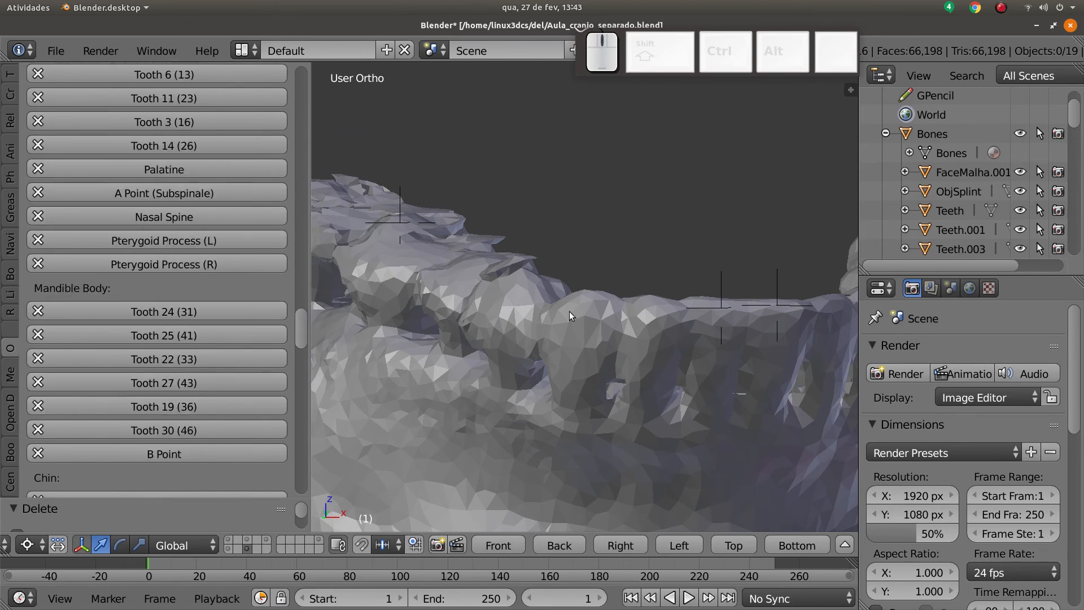
pyautogui.moveTo(569, 311); pyautogui.dragTo(583, 348, button='middle')
pyautogui.click(578, 358)
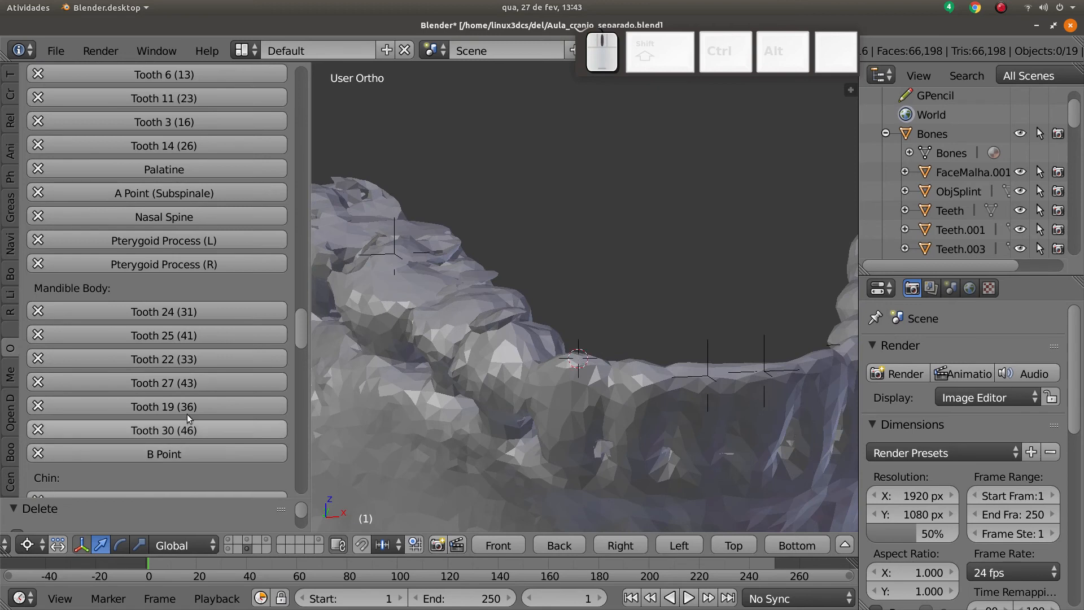
pyautogui.click(266, 382)
# - Show the skull and face layers together with the mandible and run the object check again
pyautogui.moveTo(359, 376); pyautogui.dragTo(592, 374, button='middle')
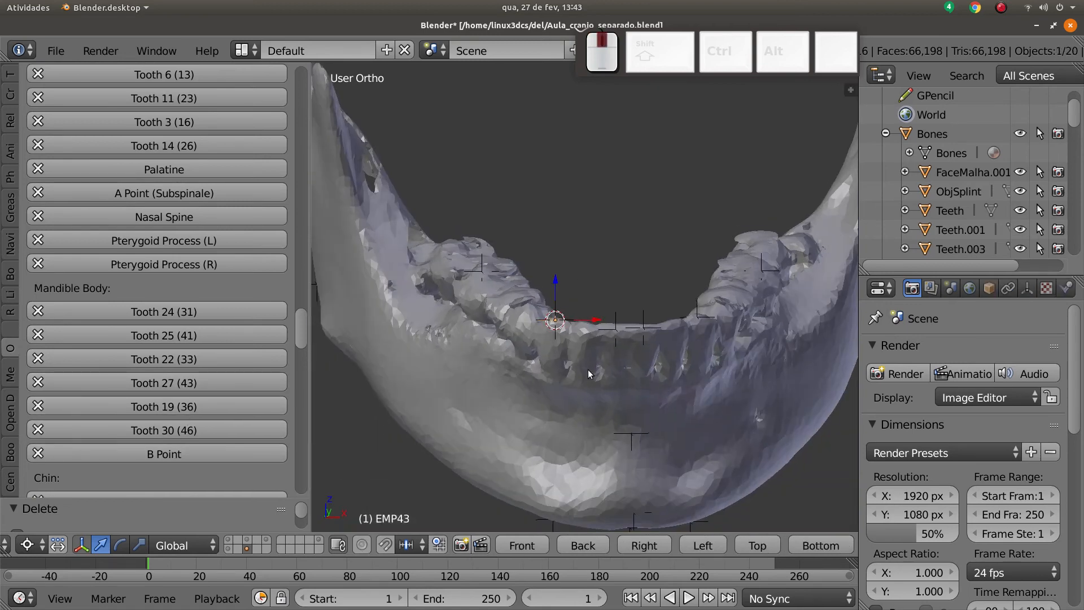
pyautogui.keyDown('shift'); pyautogui.click(247, 540); pyautogui.keyUp('shift')
pyautogui.keyDown('shift'); pyautogui.click(228, 539); pyautogui.keyUp('shift')
pyautogui.scroll(-3, 593, 338)
pyautogui.moveTo(593, 339); pyautogui.dragTo(564, 344, button='middle')
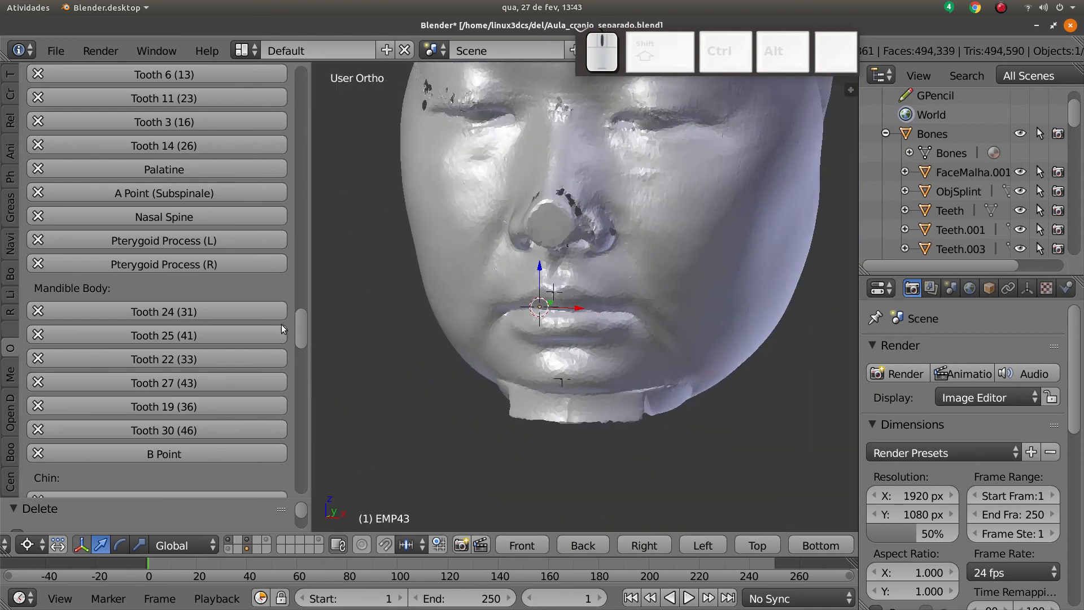
pyautogui.scroll(-15, 250, 367)
pyautogui.scroll(-4, 219, 400)
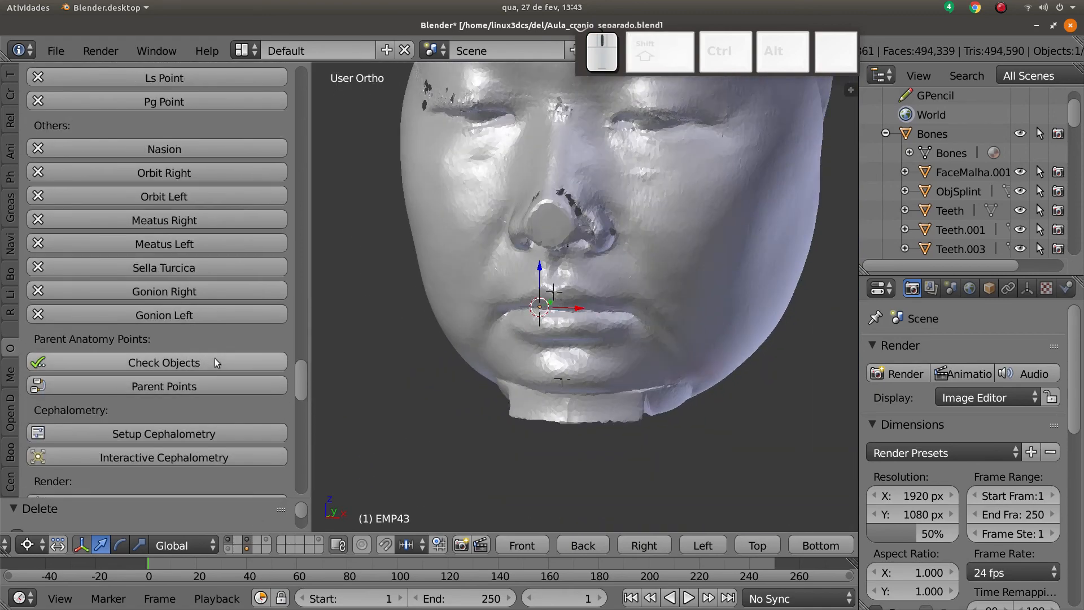
pyautogui.click(188, 361)
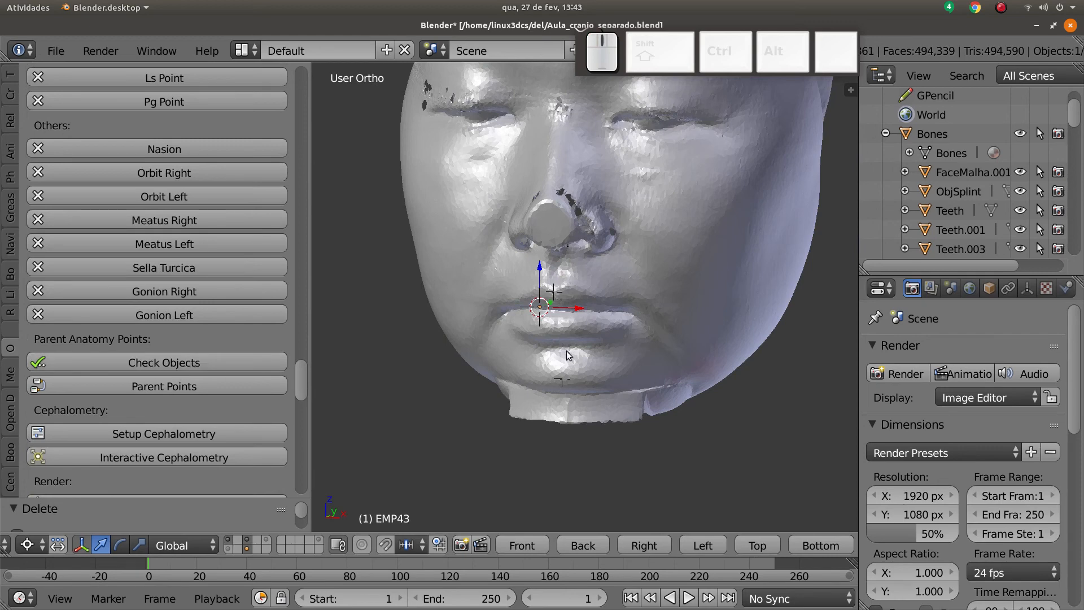
# - Examine the cut face and skull from several angles and review the list of anatomical points
pyautogui.moveTo(567, 351); pyautogui.dragTo(655, 364, button='middle')
pyautogui.scroll(1, 619, 358)
pyautogui.keyDown('shift'); pyautogui.moveTo(615, 358); pyautogui.dragTo(681, 390, button='middle'); pyautogui.keyUp('shift')
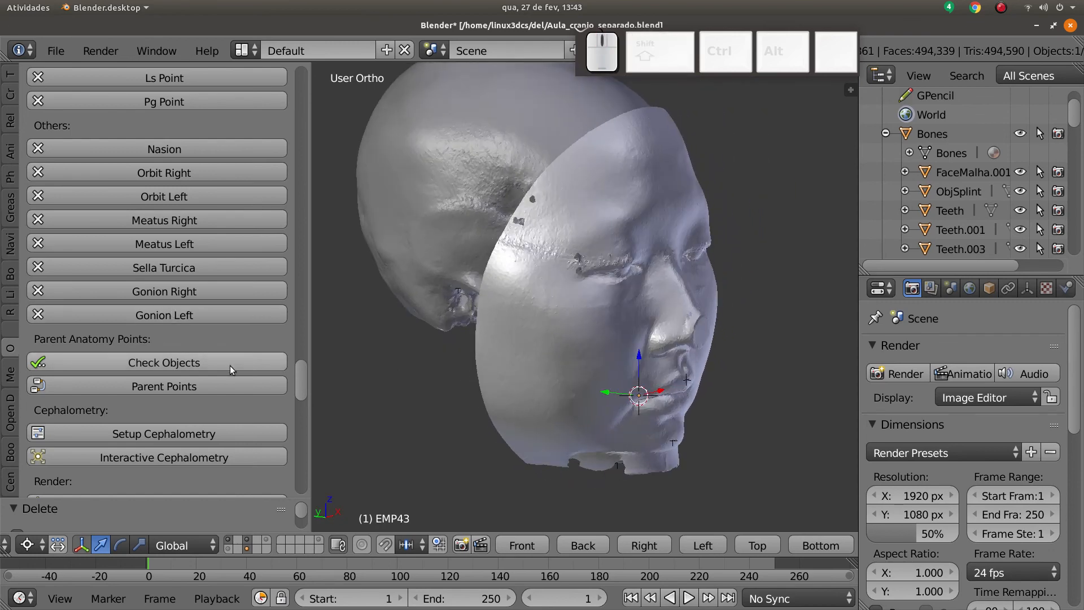
pyautogui.moveTo(306, 373); pyautogui.dragTo(292, 342)
pyautogui.scroll(-10, 255, 354)
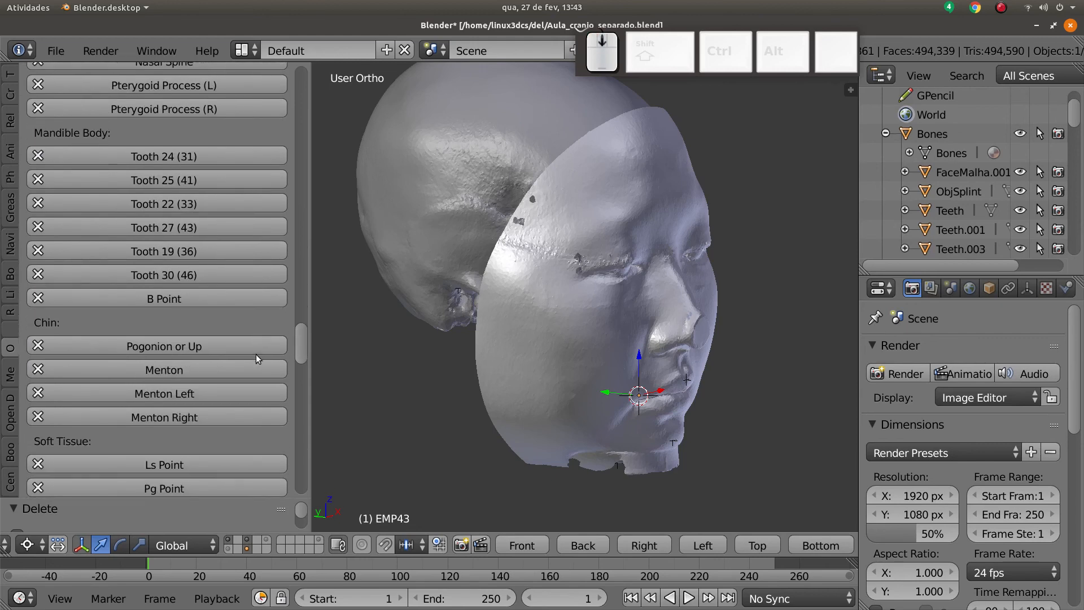
pyautogui.moveTo(396, 356); pyautogui.dragTo(582, 313, button='middle')
pyautogui.scroll(4, 562, 340)
pyautogui.moveTo(541, 341); pyautogui.dragTo(556, 337, button='middle')
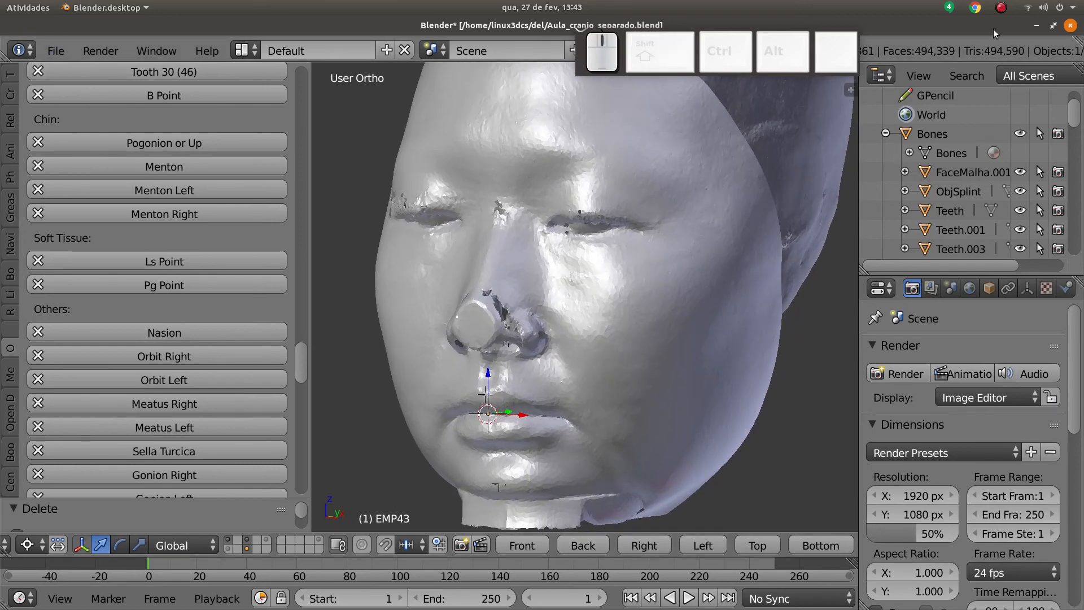
pyautogui.moveTo(599, 260); pyautogui.dragTo(593, 324, button='middle')
pyautogui.keyDown('shift'); pyautogui.moveTo(592, 324); pyautogui.dragTo(637, 243, button='middle'); pyautogui.keyUp('shift')
pyautogui.scroll(3, 667, 216)
pyautogui.scroll(-2, 606, 267)
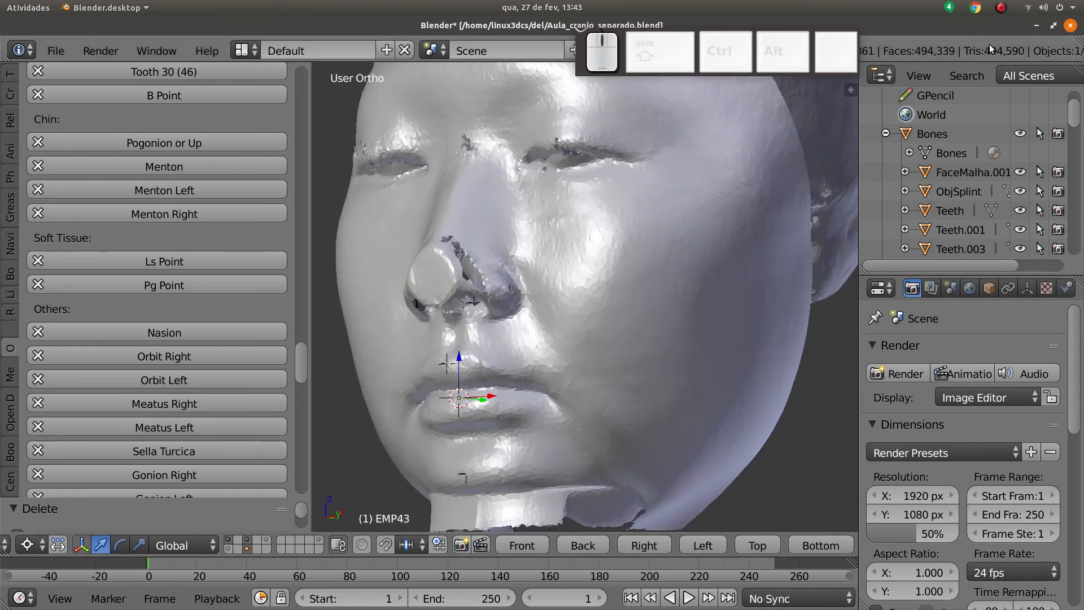
pyautogui.click(1001, 8)
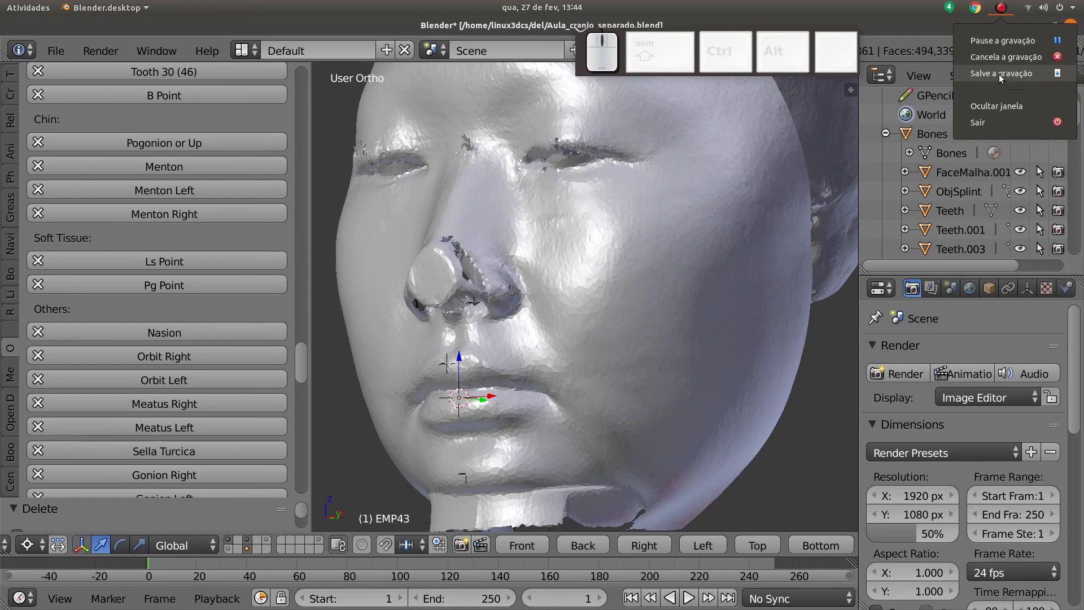